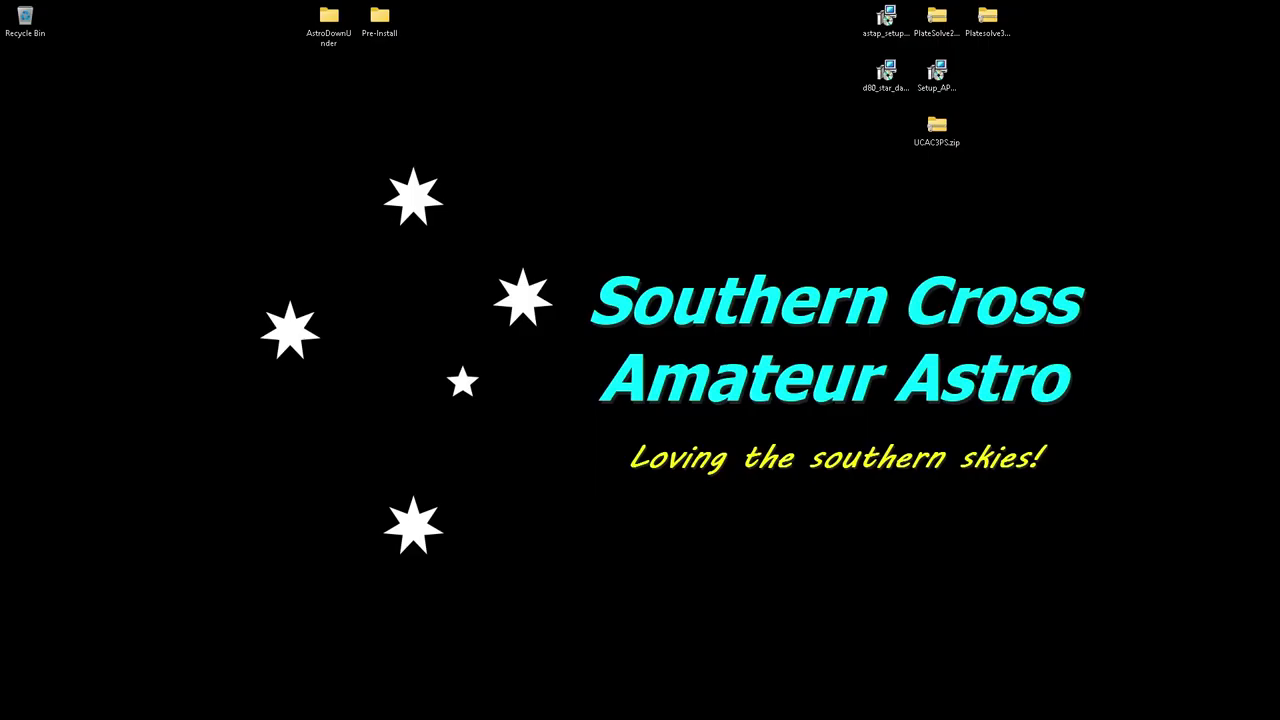
Install ASTAP to C:\Program Files\astap with a desktop shortcut, without launching it afterwards.
left_click(706, 594)
double_click(884, 25)
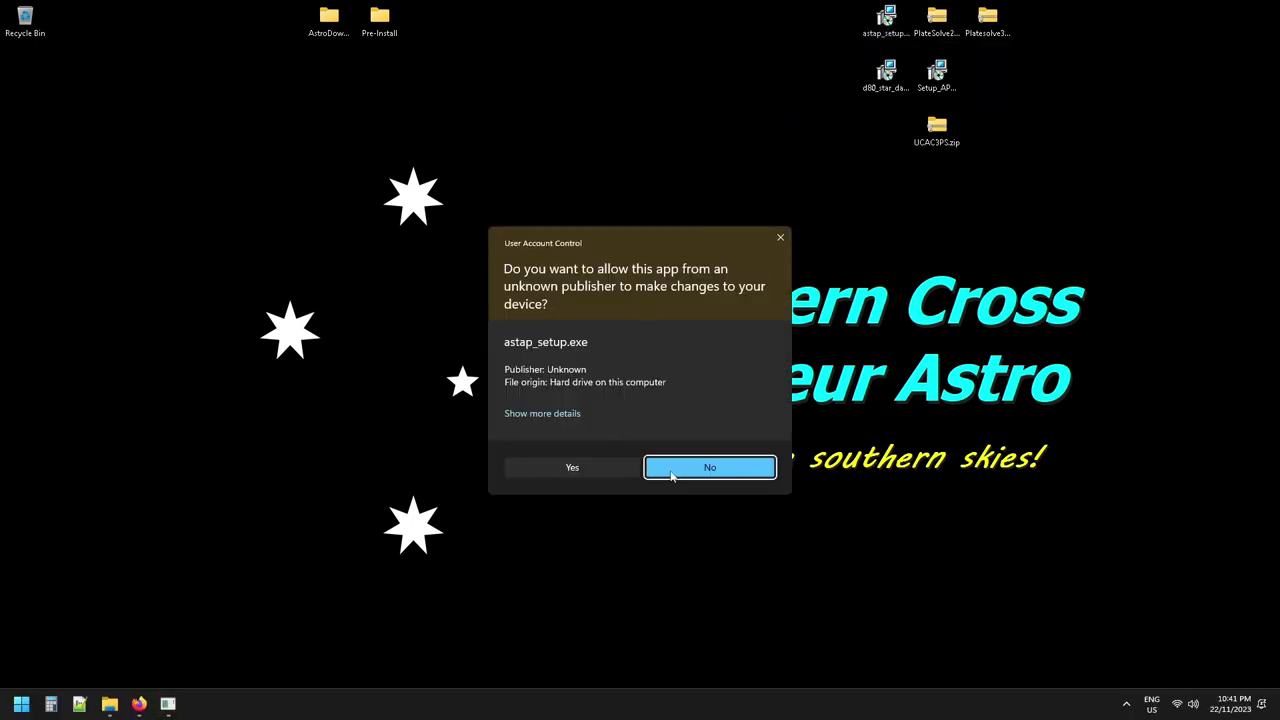
left_click(573, 467)
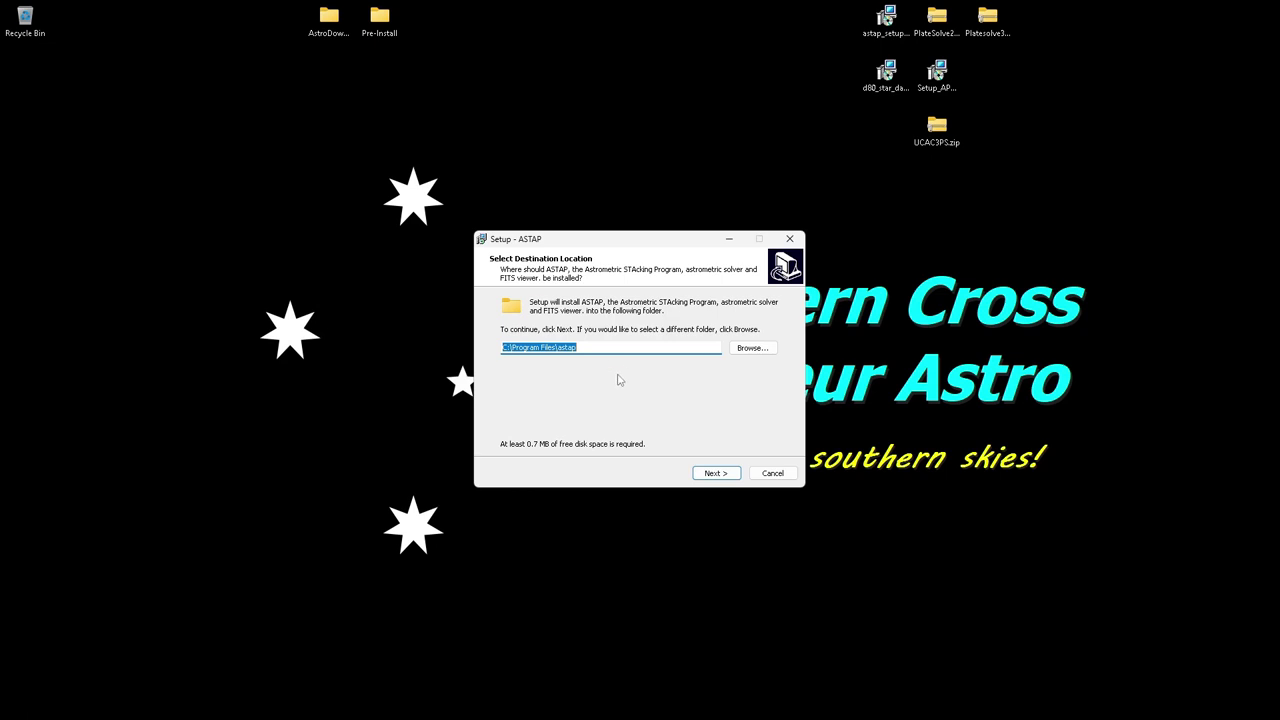
left_click(716, 473)
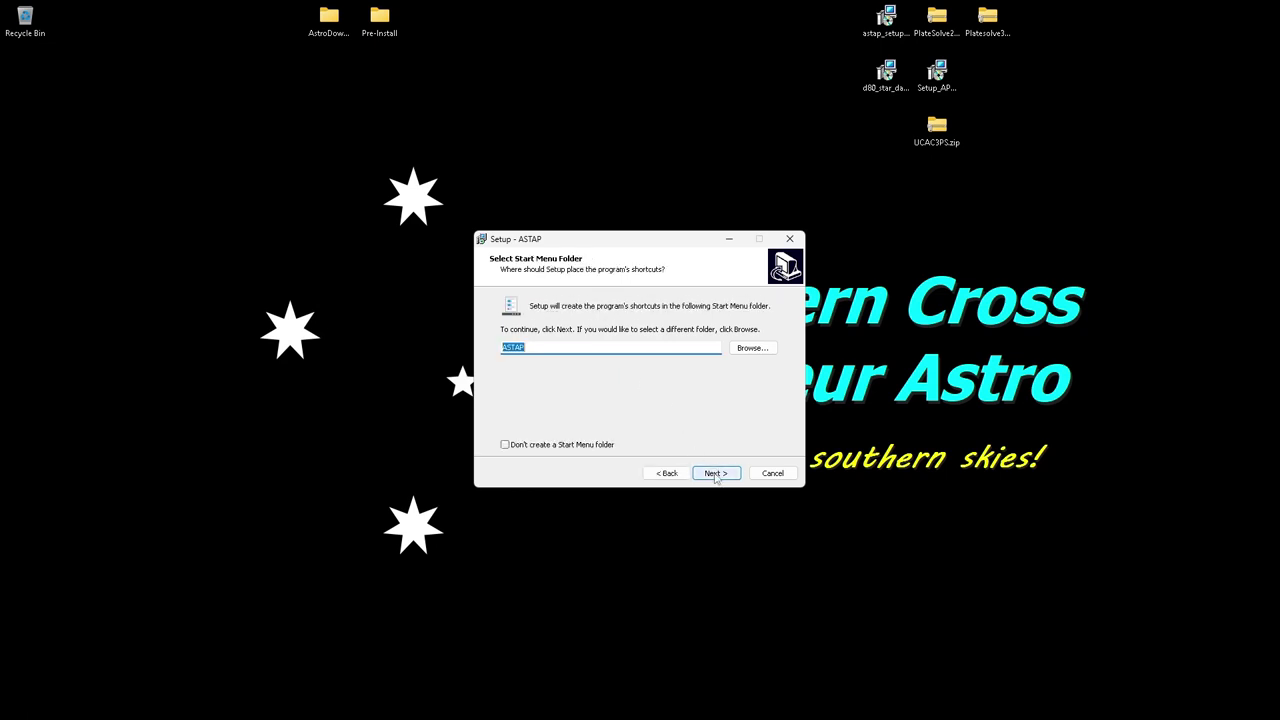
left_click(716, 473)
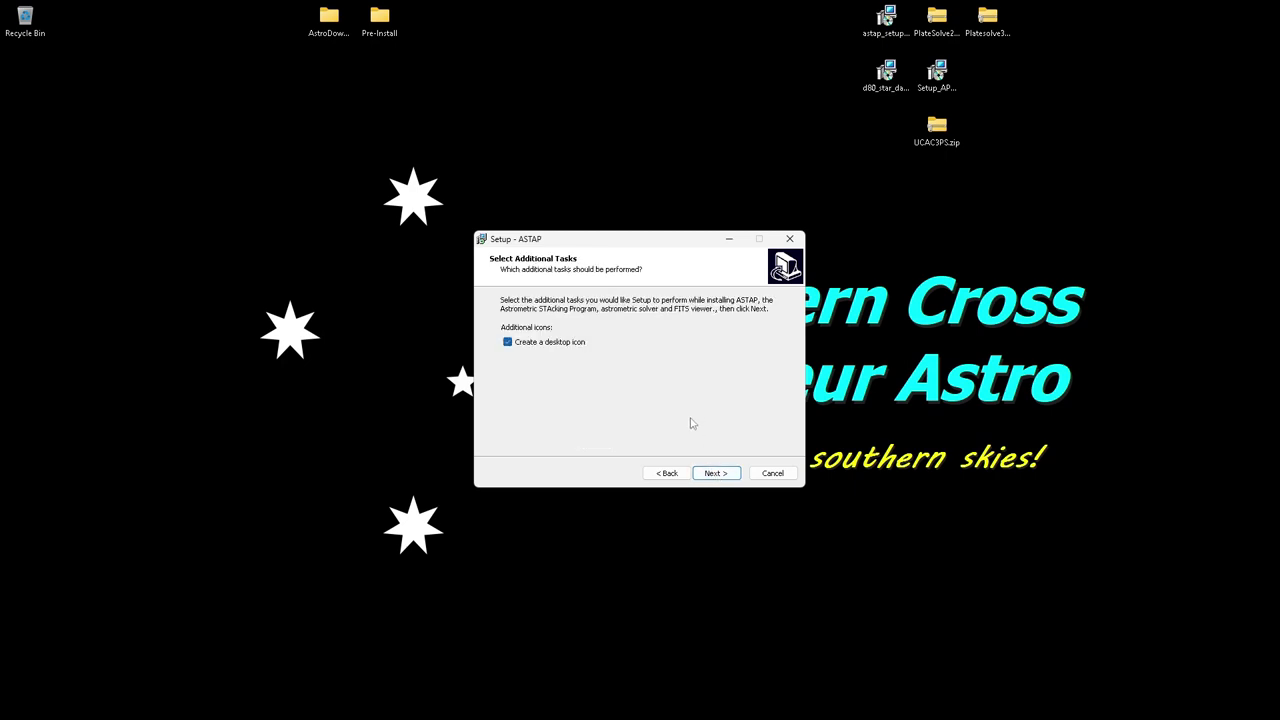
left_click(712, 475)
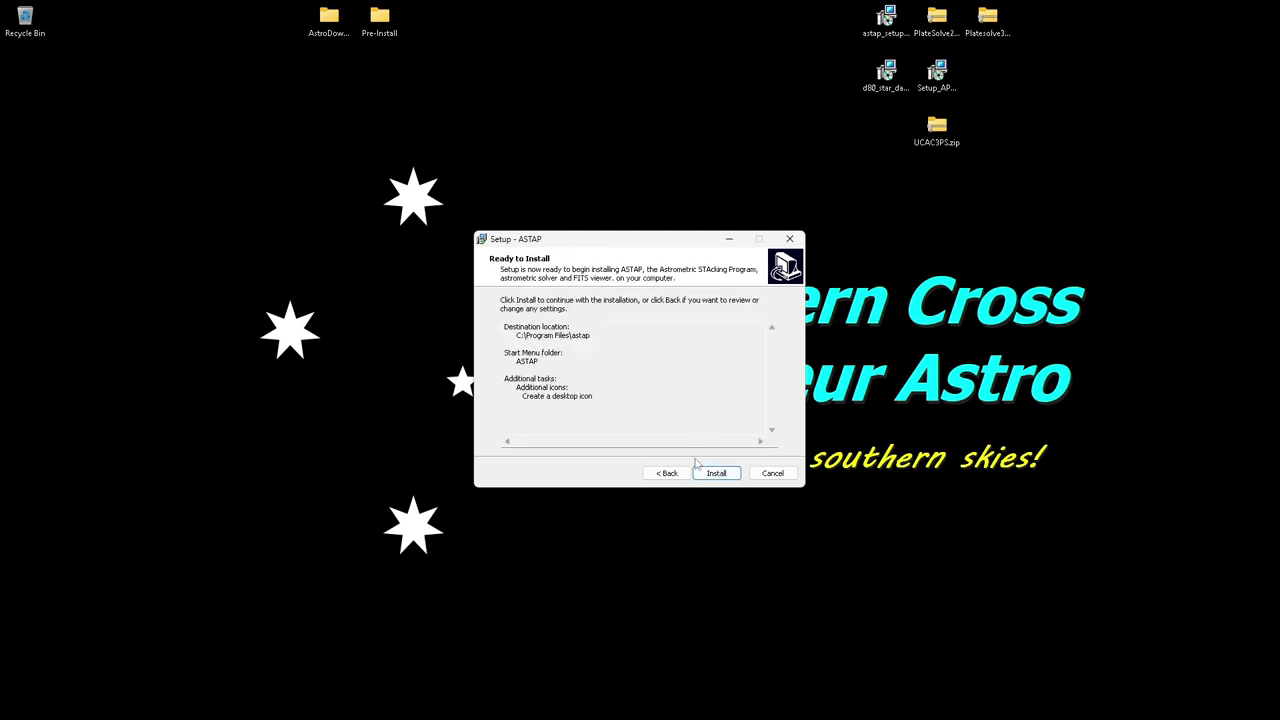
left_click(706, 474)
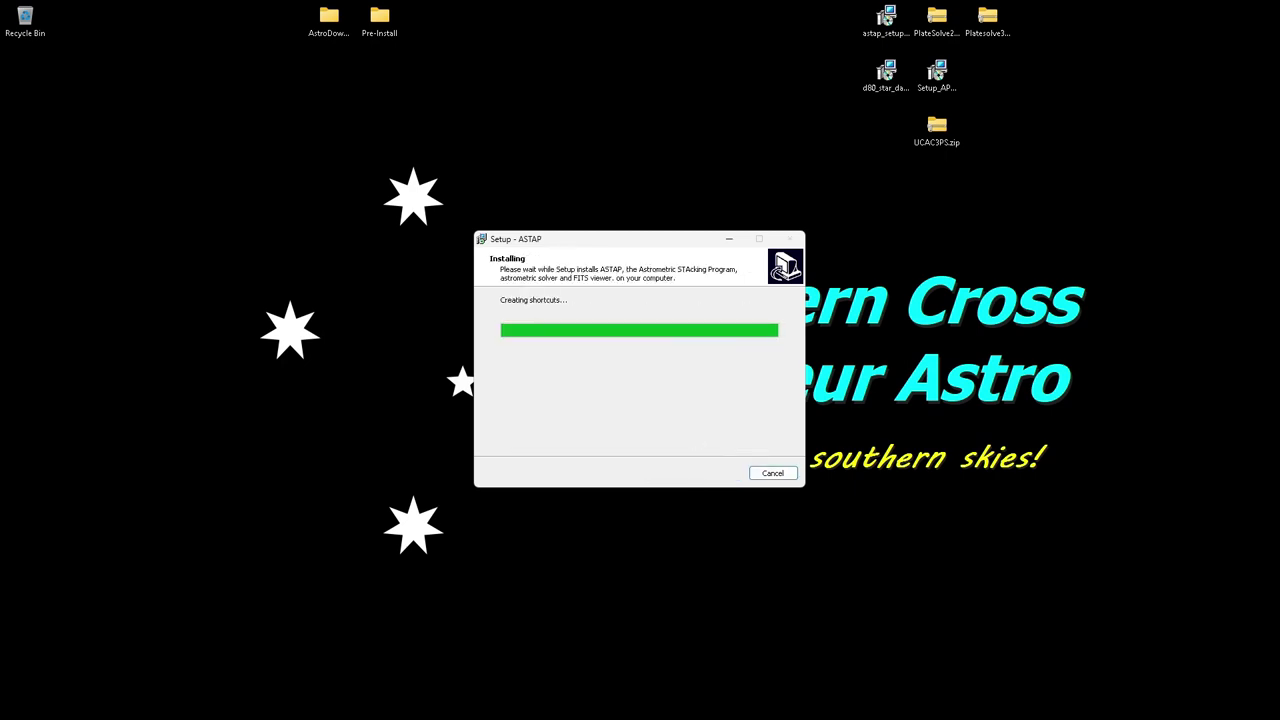
left_click(714, 473)
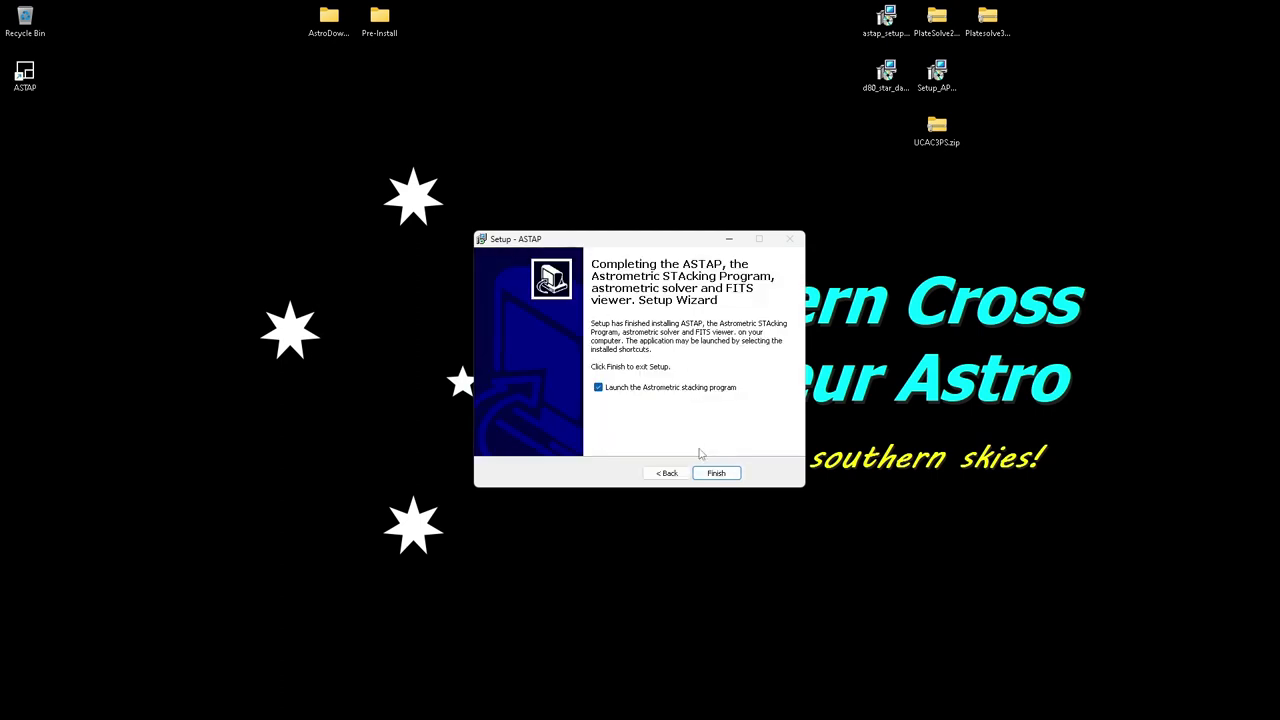
left_click(598, 387)
left_click(716, 474)
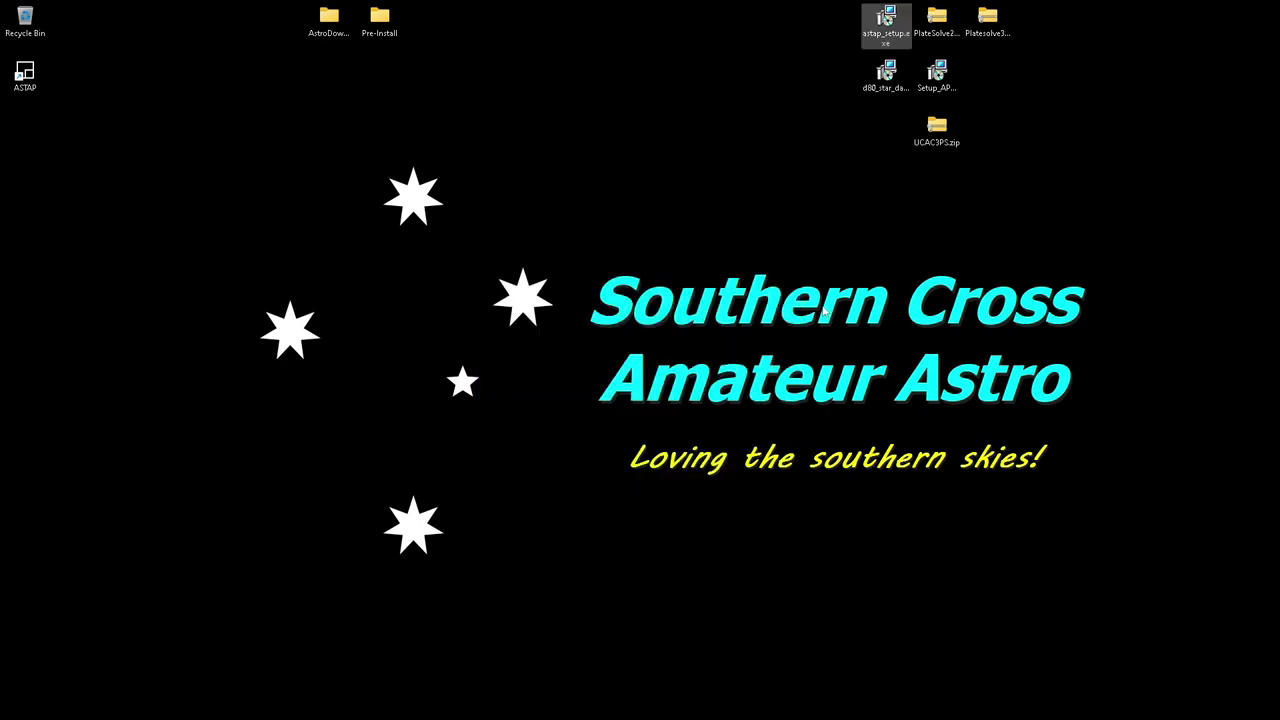
Run the D80 star database installer and install it into the default C:\Program Files\astap folder.
left_click(884, 90)
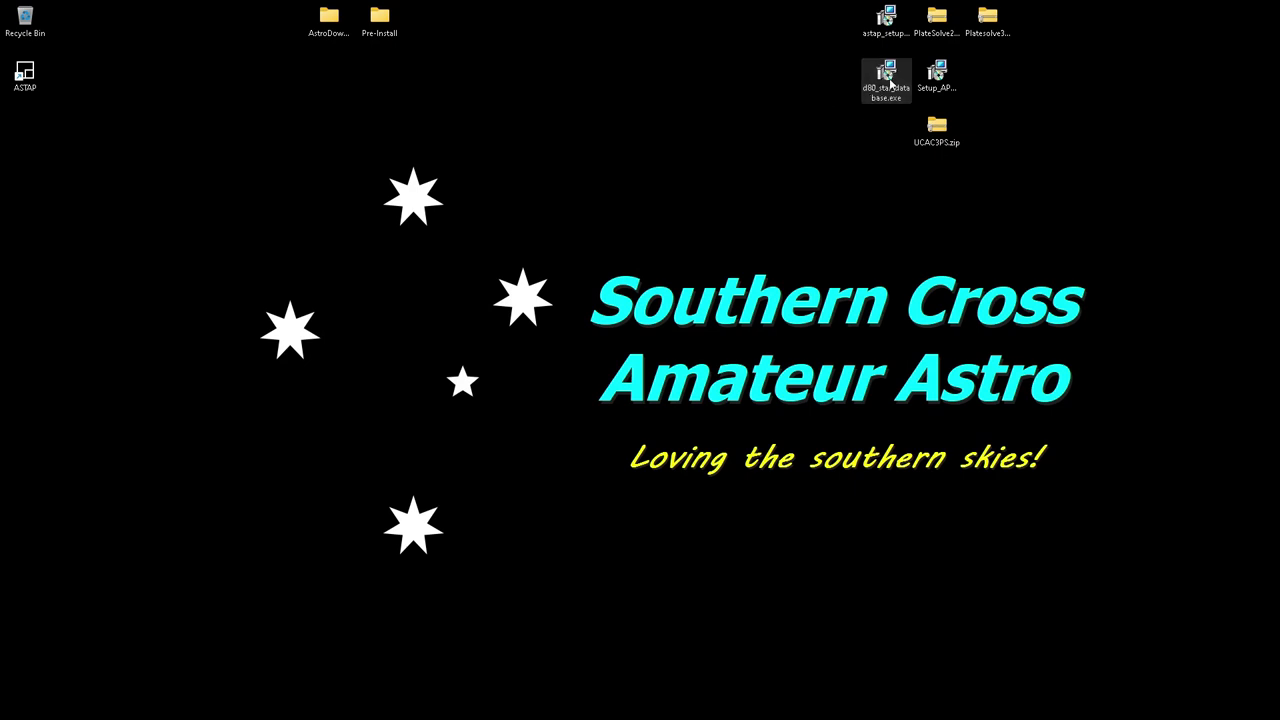
mouse_move(888, 88)
double_click(876, 96)
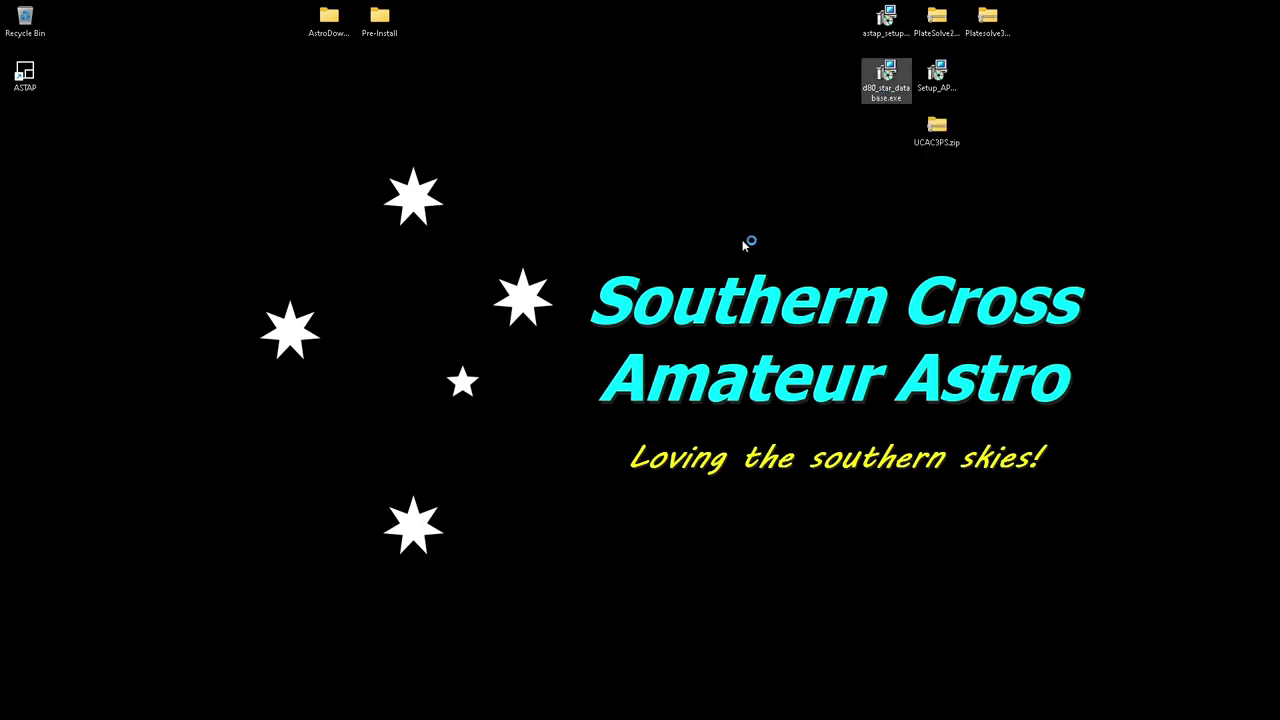
left_click(690, 268)
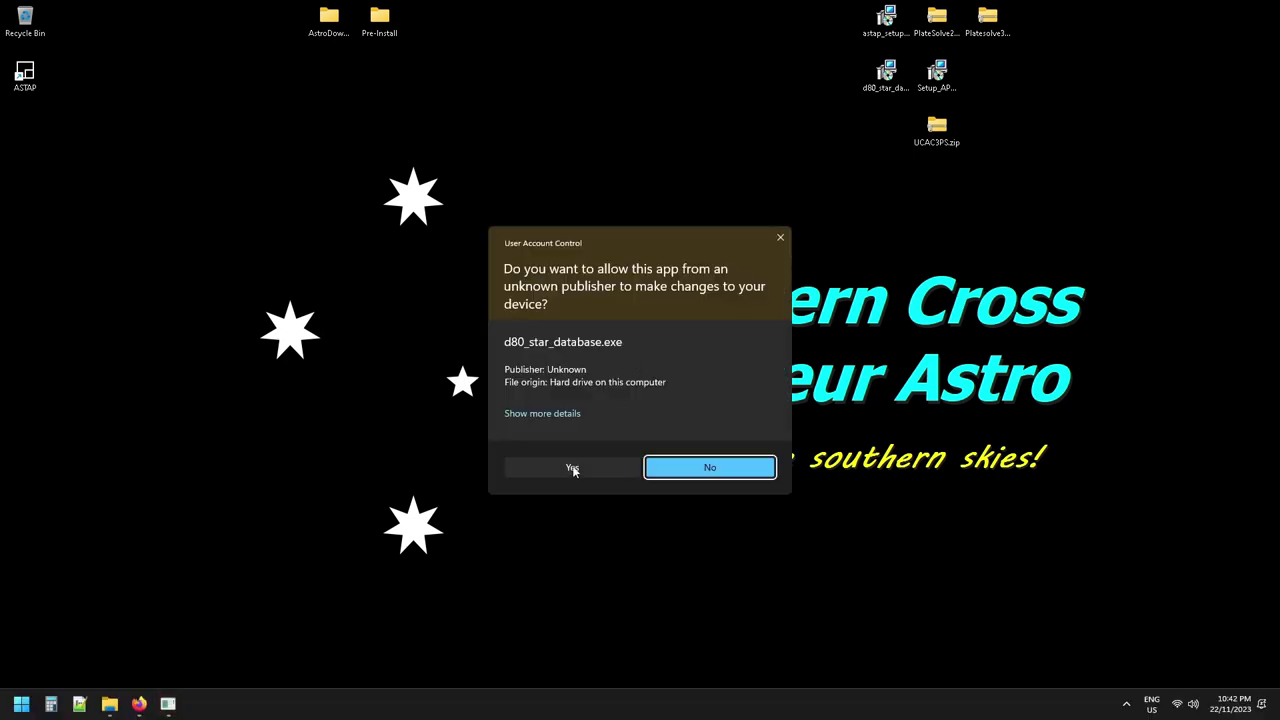
left_click(573, 470)
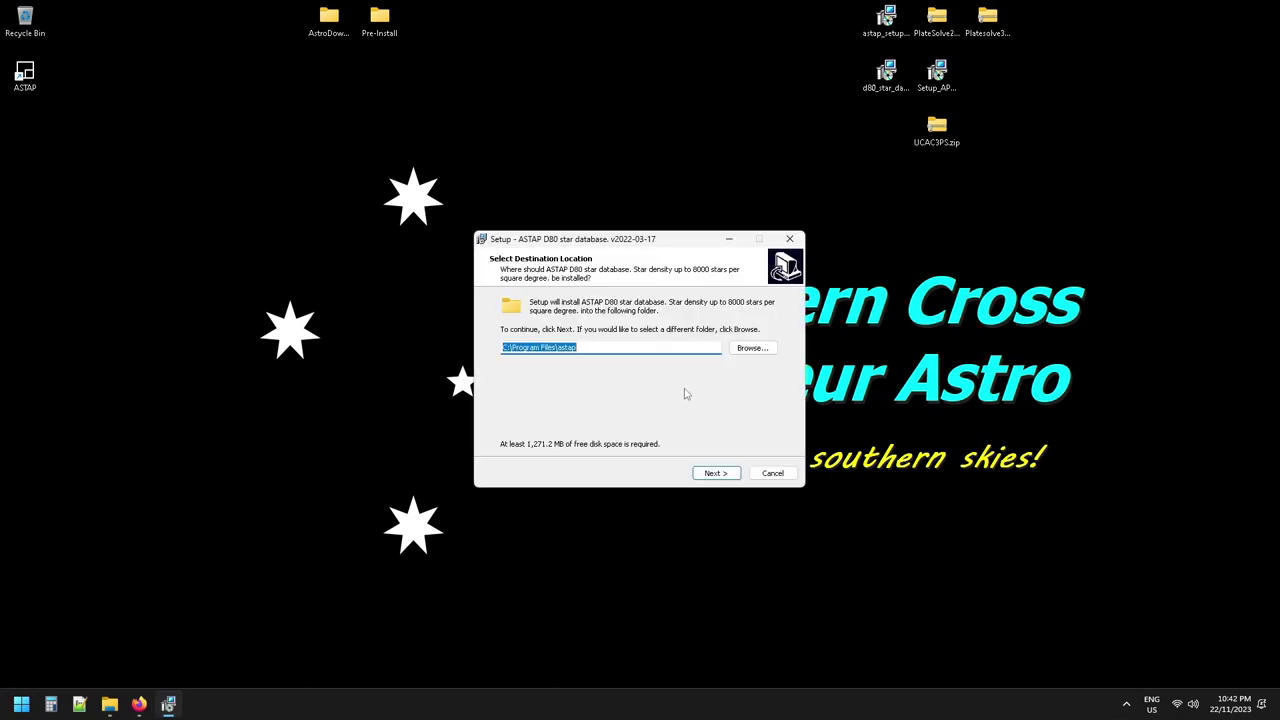
left_click(714, 476)
left_click(716, 479)
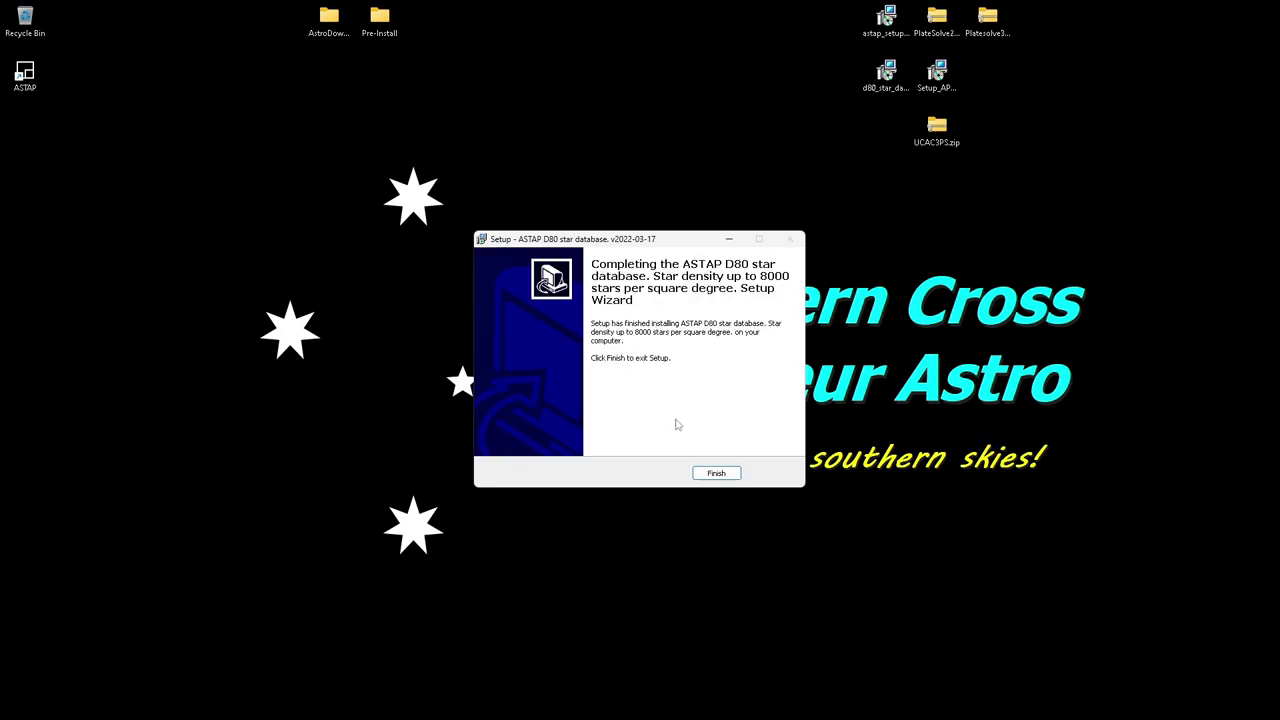
left_click(723, 478)
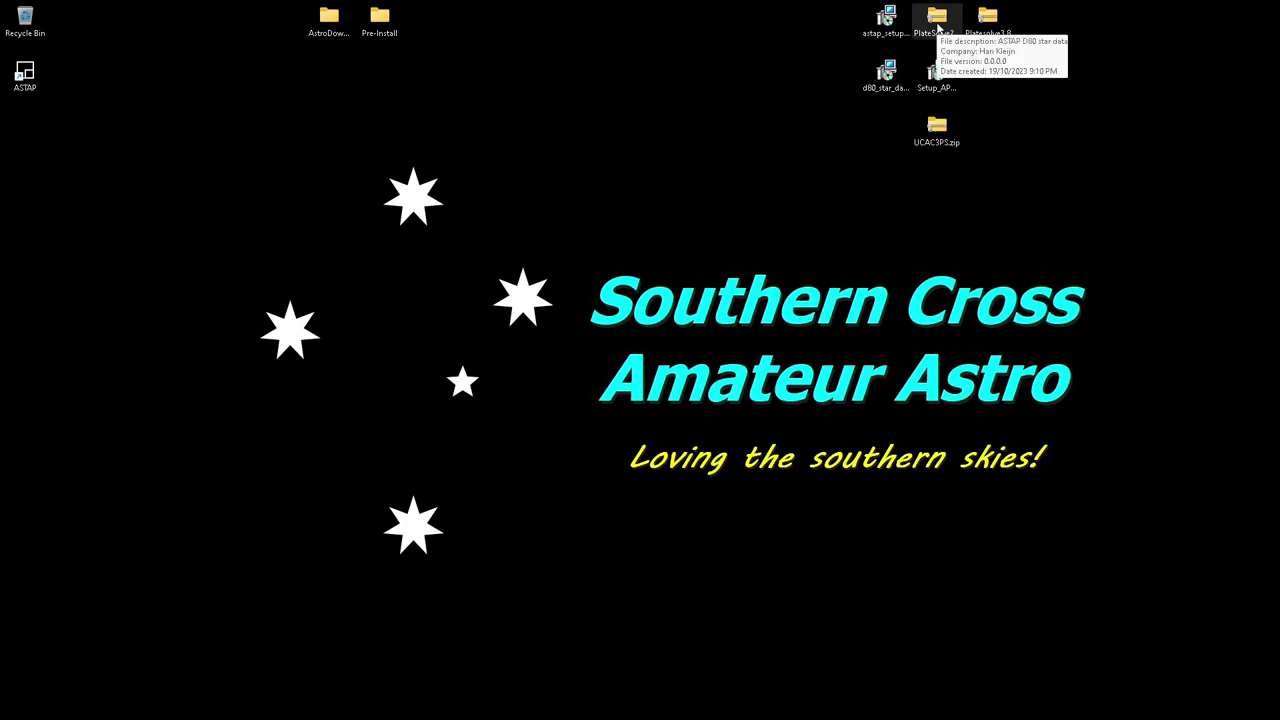
Copy the PlateSolve2.28 folder from PlateSolve2.28.zip into C:\AstroTools, verify it, and close Explorer.
double_click(939, 22)
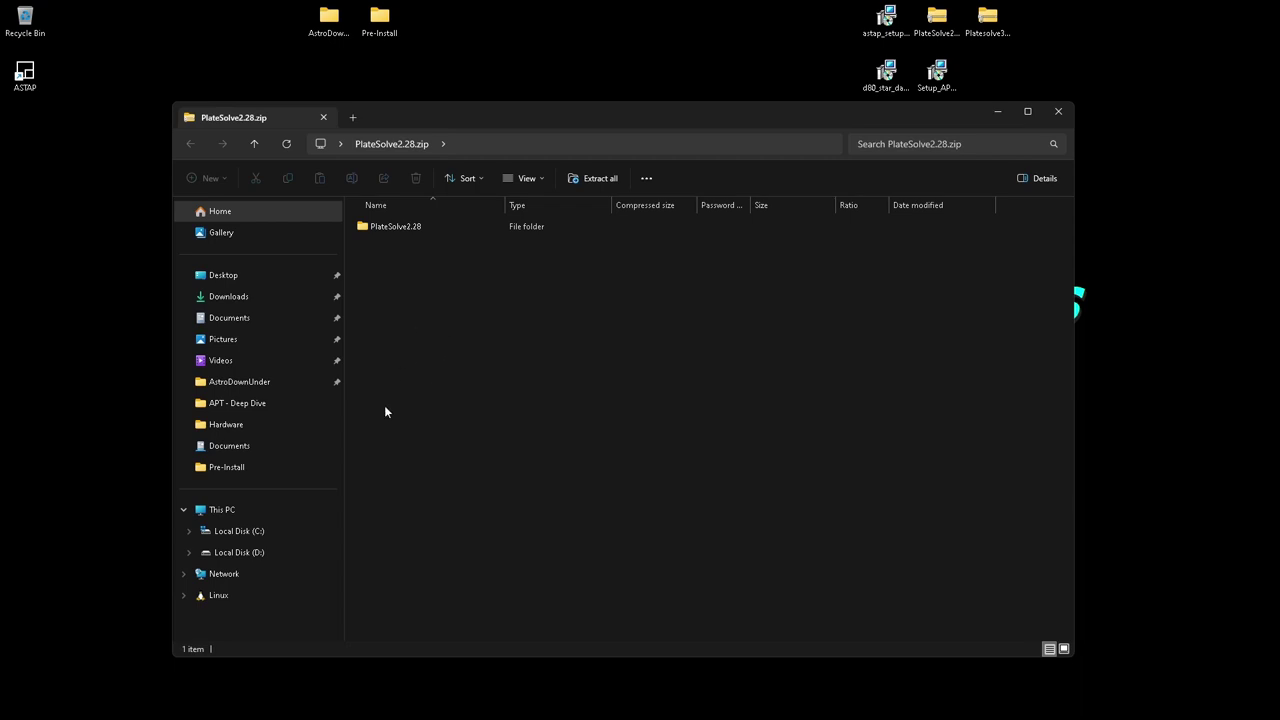
left_click(189, 531)
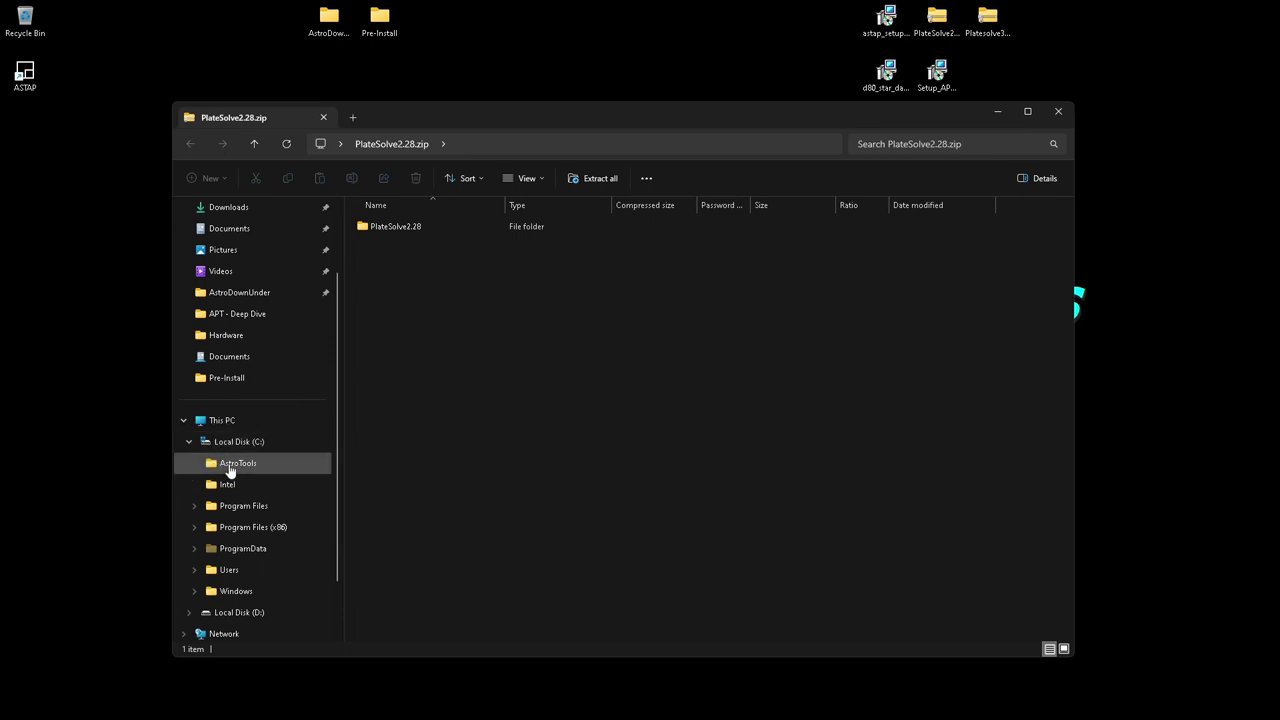
left_click(237, 467)
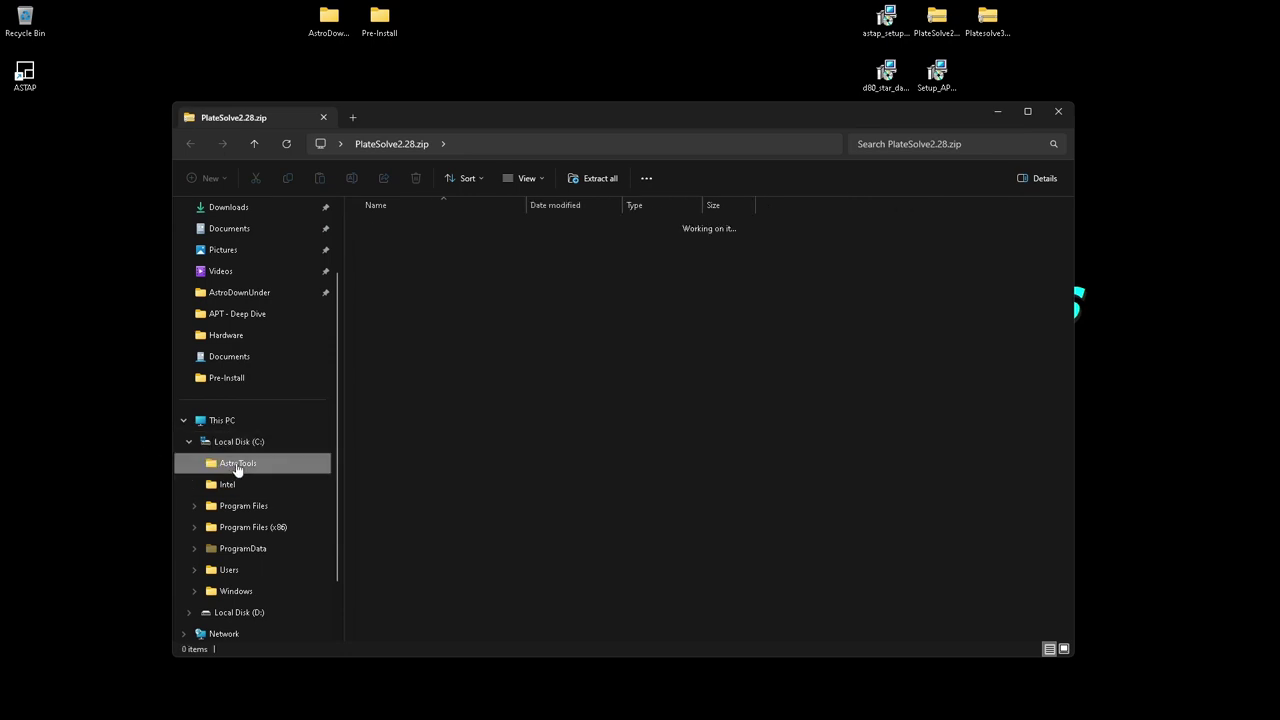
left_click(190, 144)
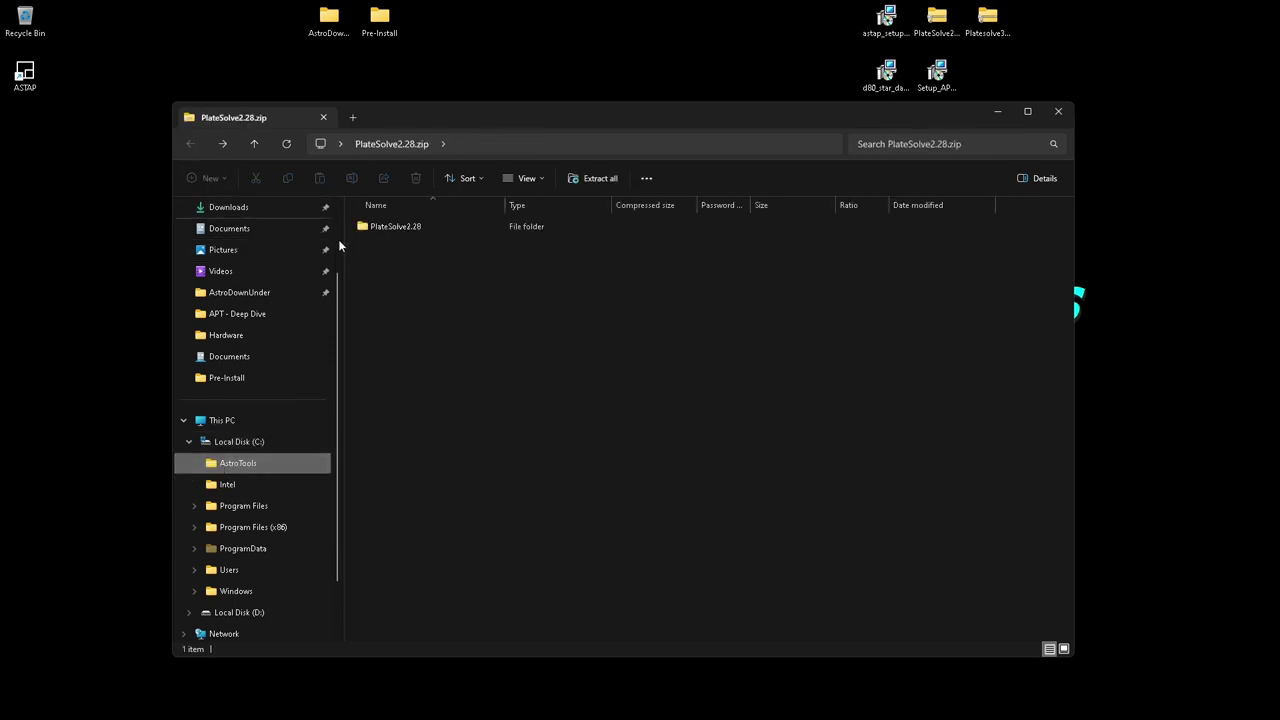
left_click_drag(381, 230, 220, 466)
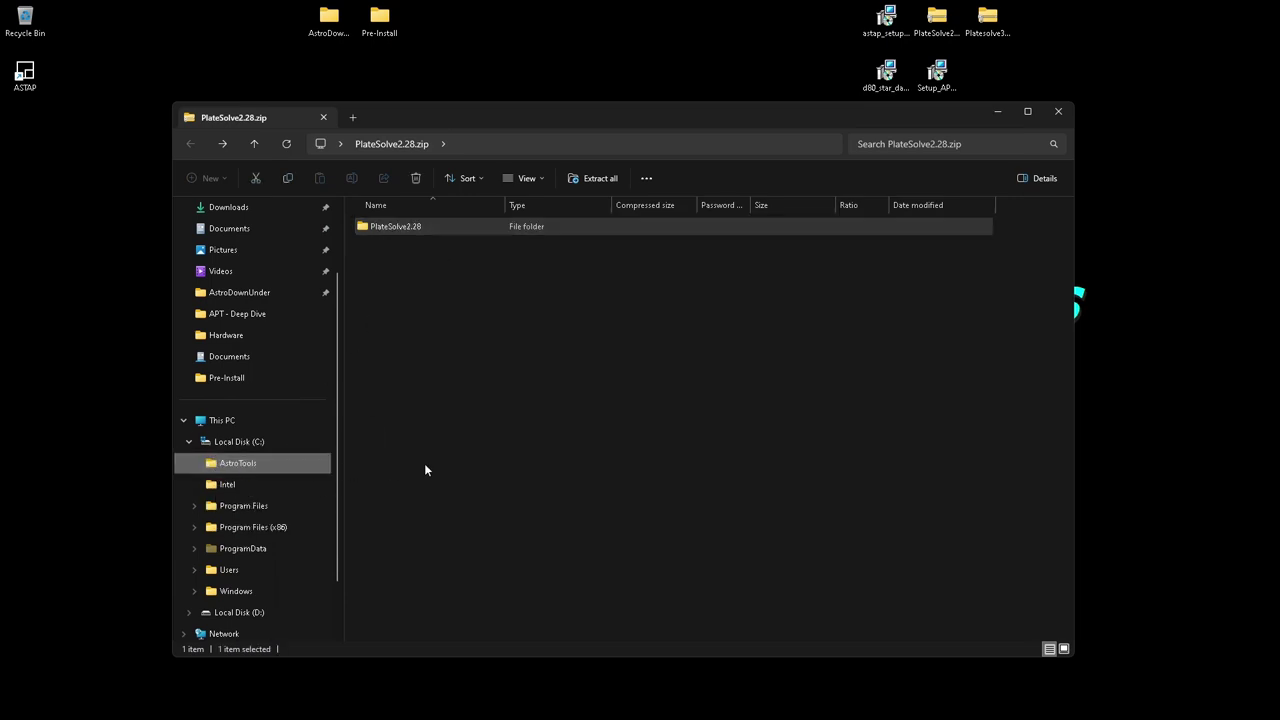
left_click(240, 467)
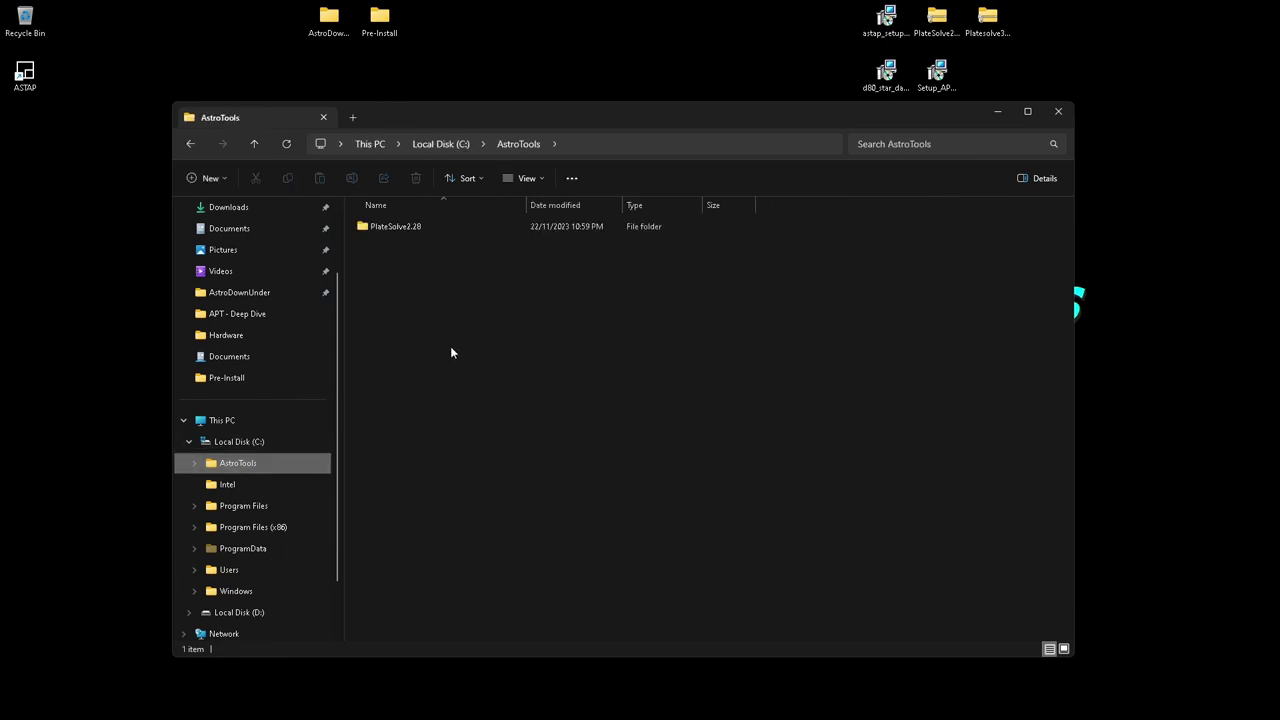
left_click(1064, 113)
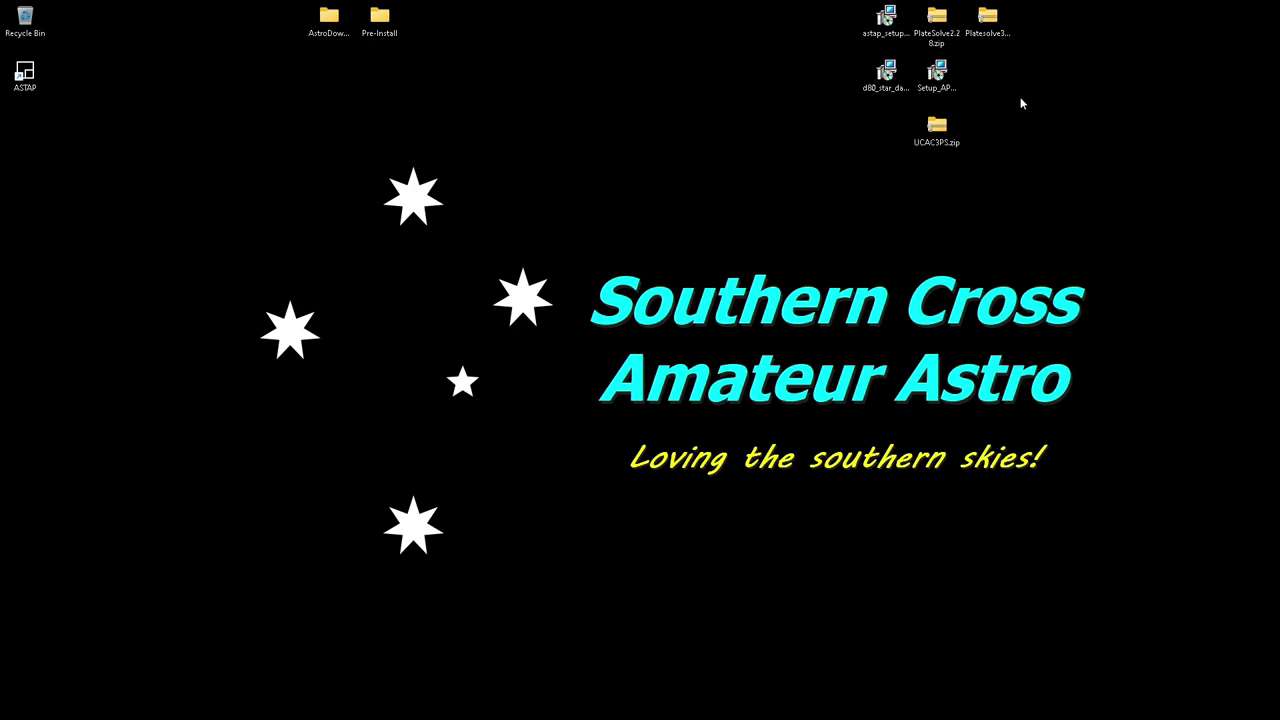
Install the PlaneWave APM catalog into C:\AstroTools\PlateSolve2.28\APM and finish the wizard.
double_click(934, 78)
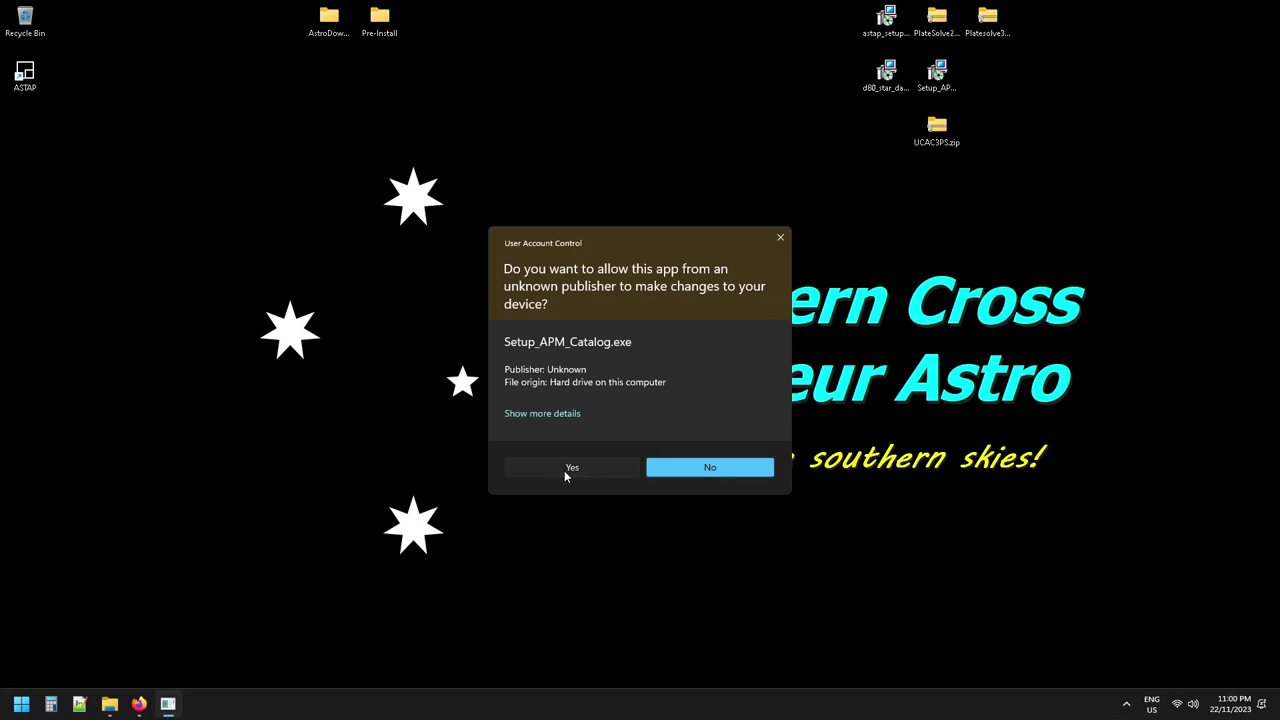
left_click(566, 470)
left_click(716, 473)
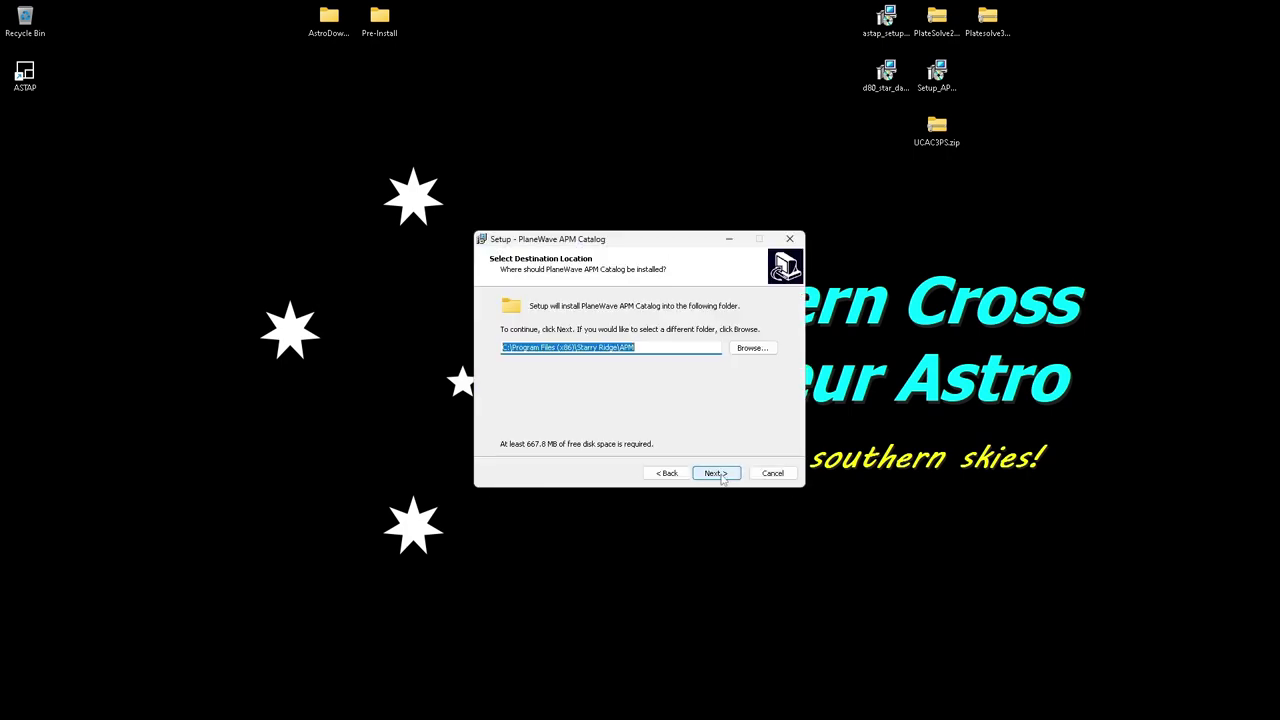
left_click(754, 351)
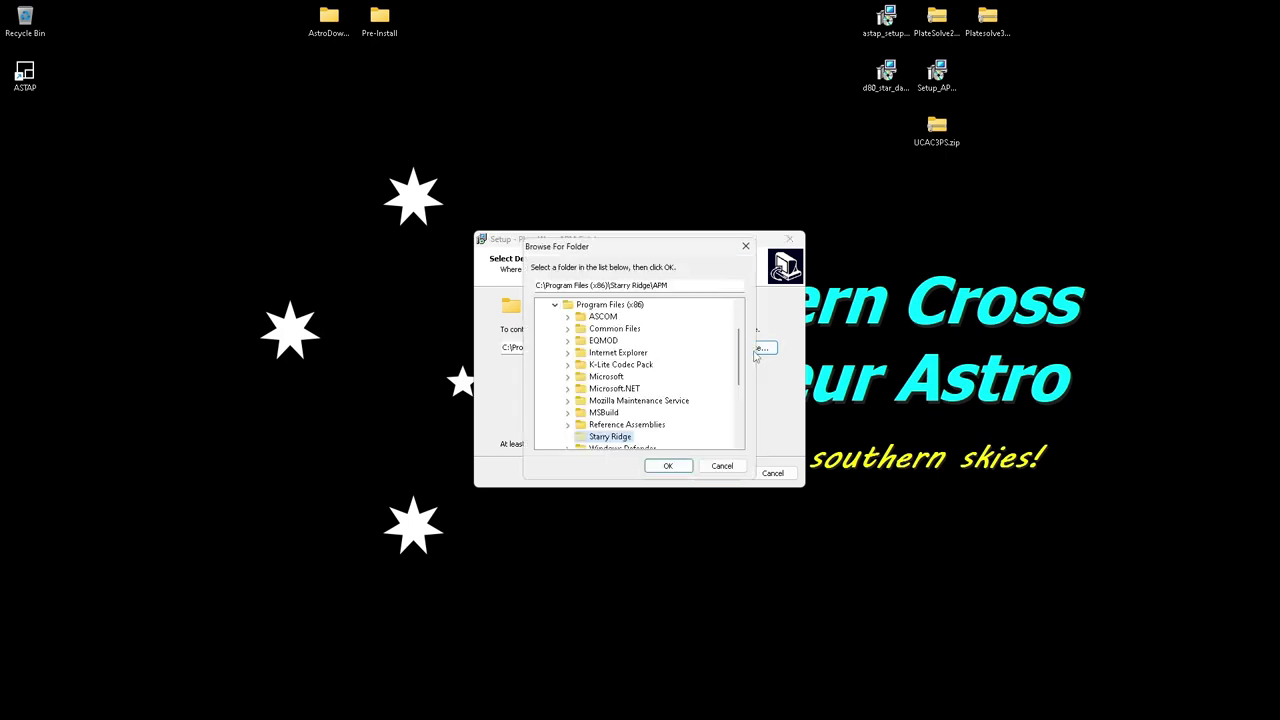
left_click(555, 305)
left_click(555, 316)
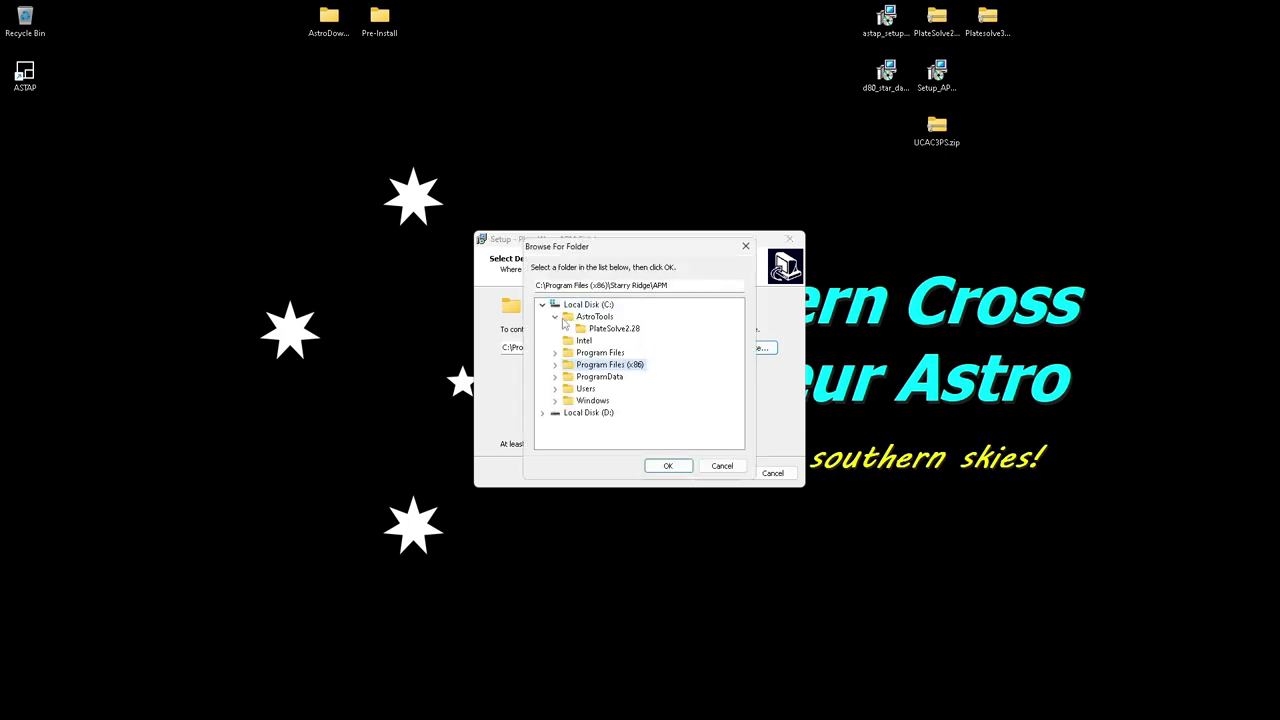
left_click(614, 330)
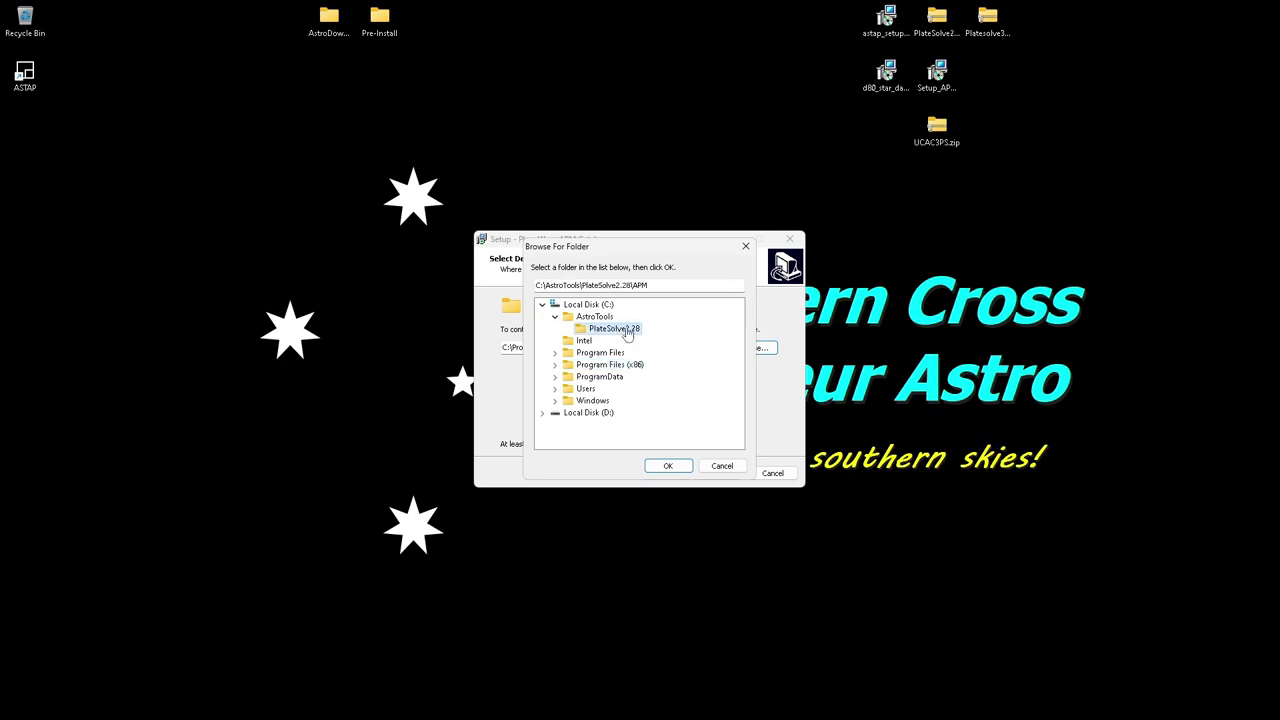
left_click(669, 466)
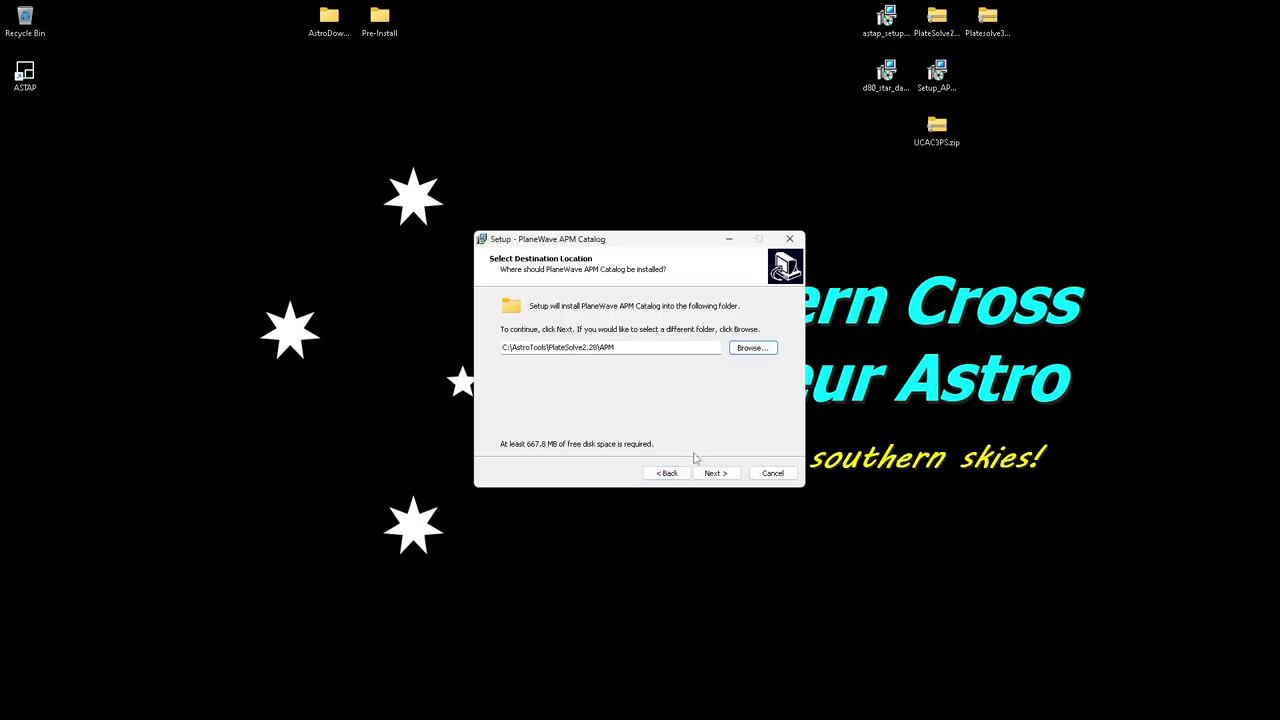
left_click(716, 472)
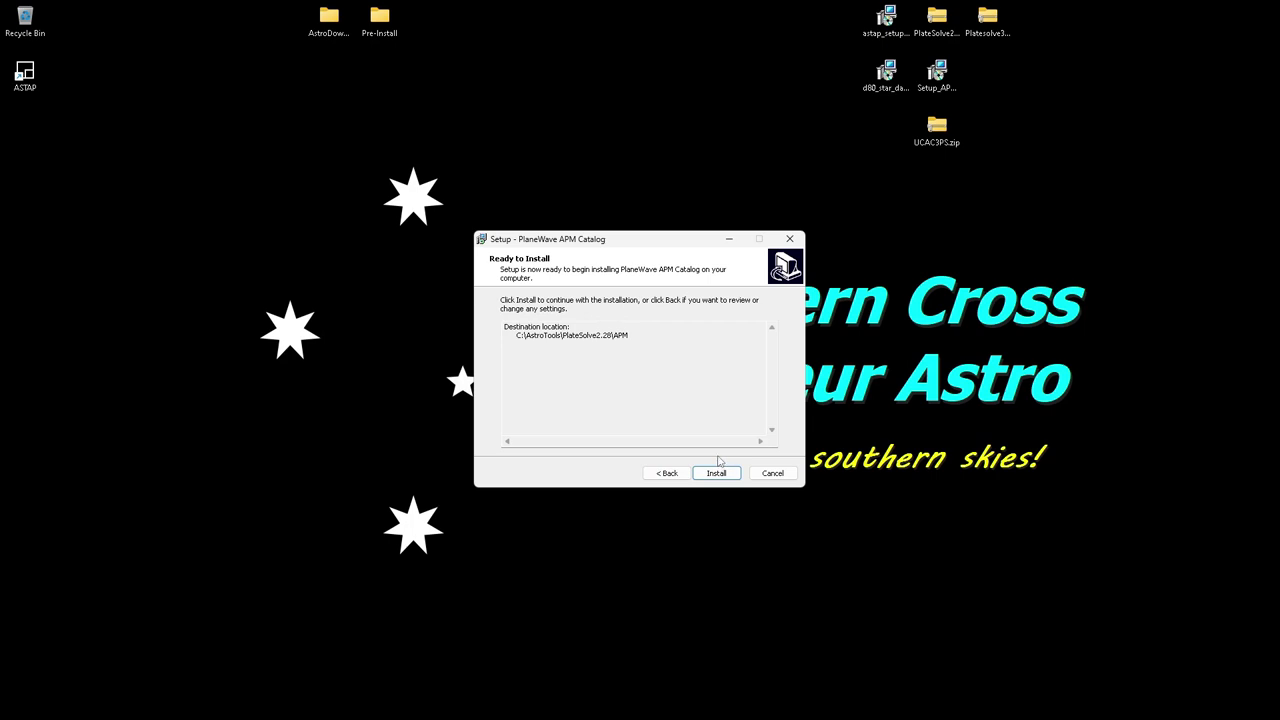
left_click(716, 473)
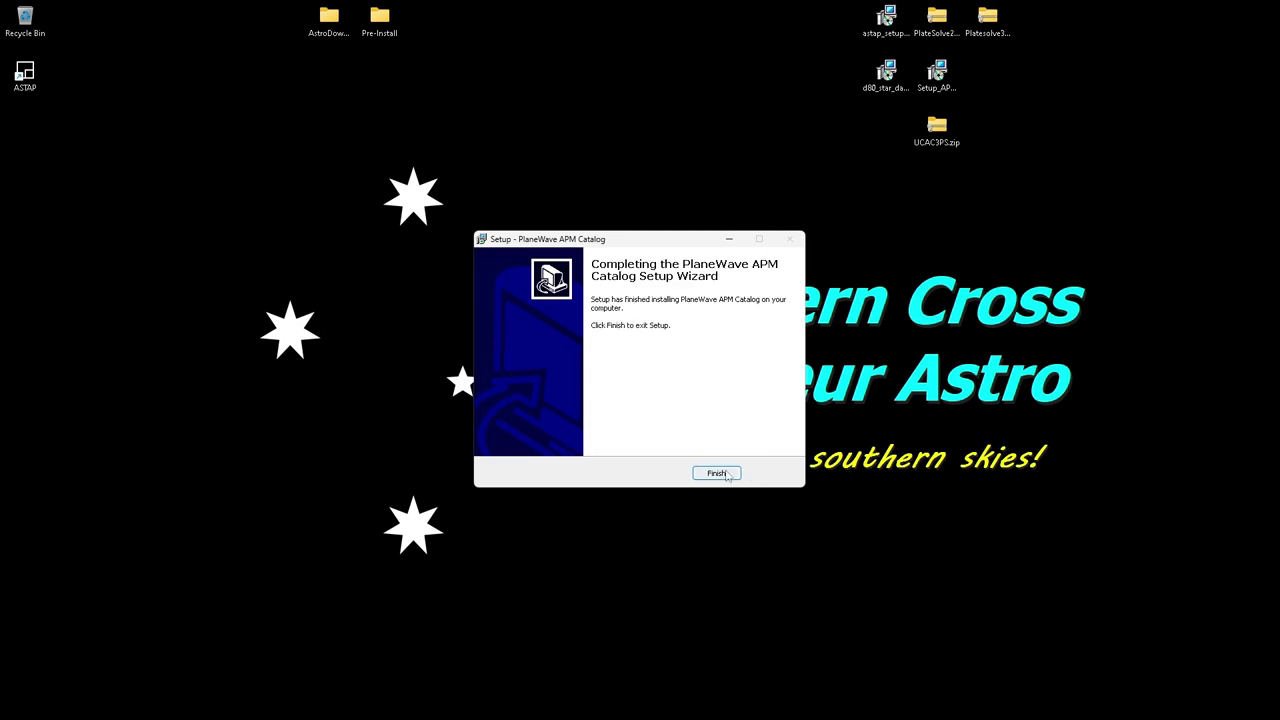
left_click(716, 474)
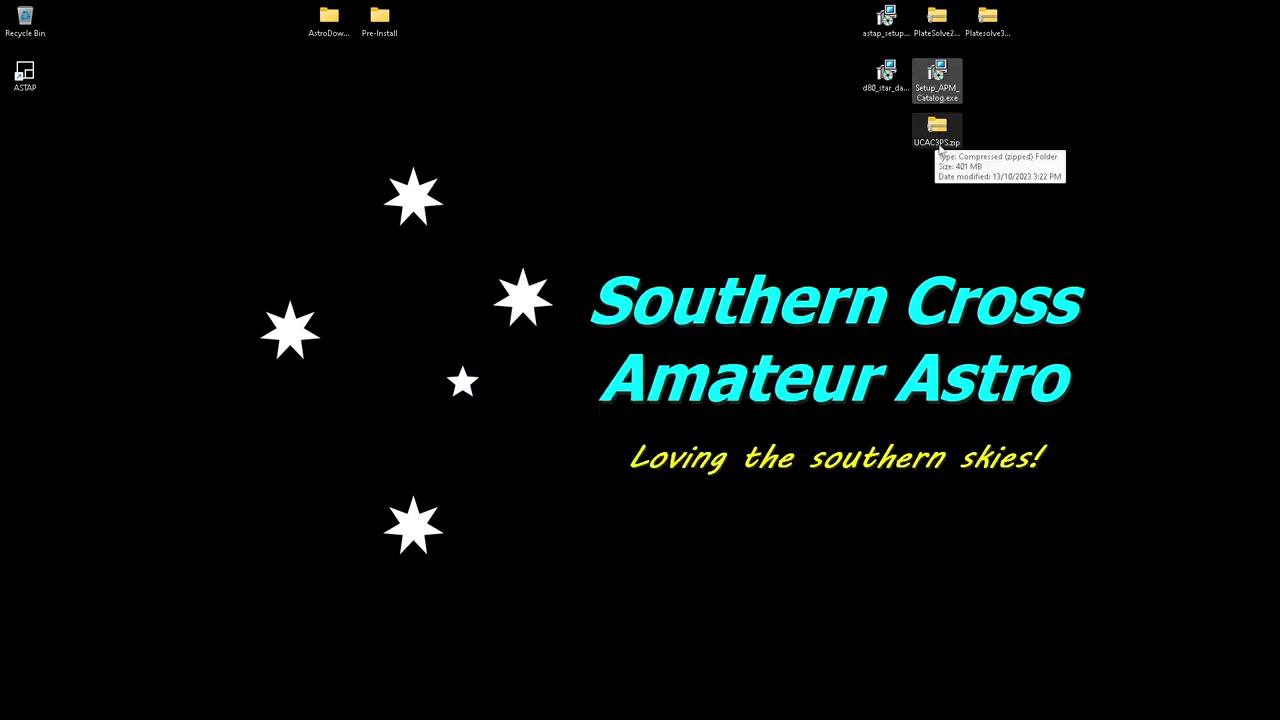
Copy the UCAC3PS folder from UCAC3PS.zip into C:\AstroTools\PlateSolve2.28 and view that folder.
left_click(938, 140)
double_click(938, 140)
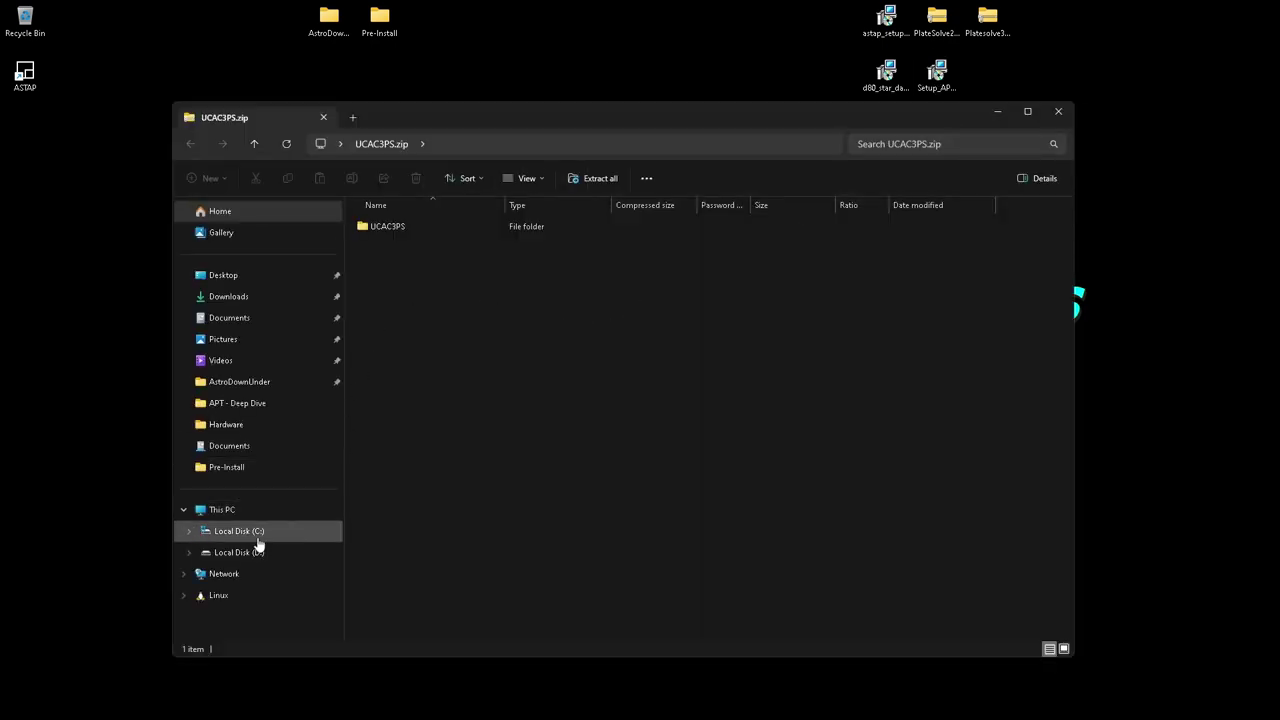
left_click(187, 537)
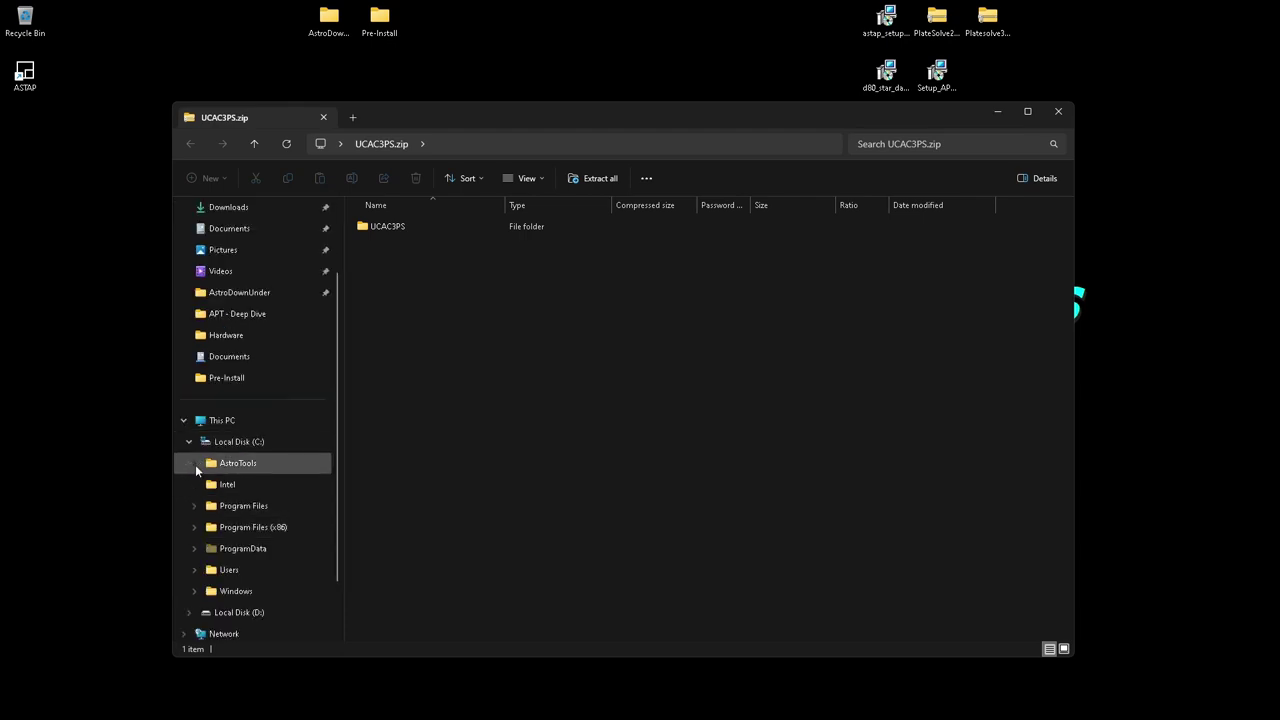
left_click(195, 465)
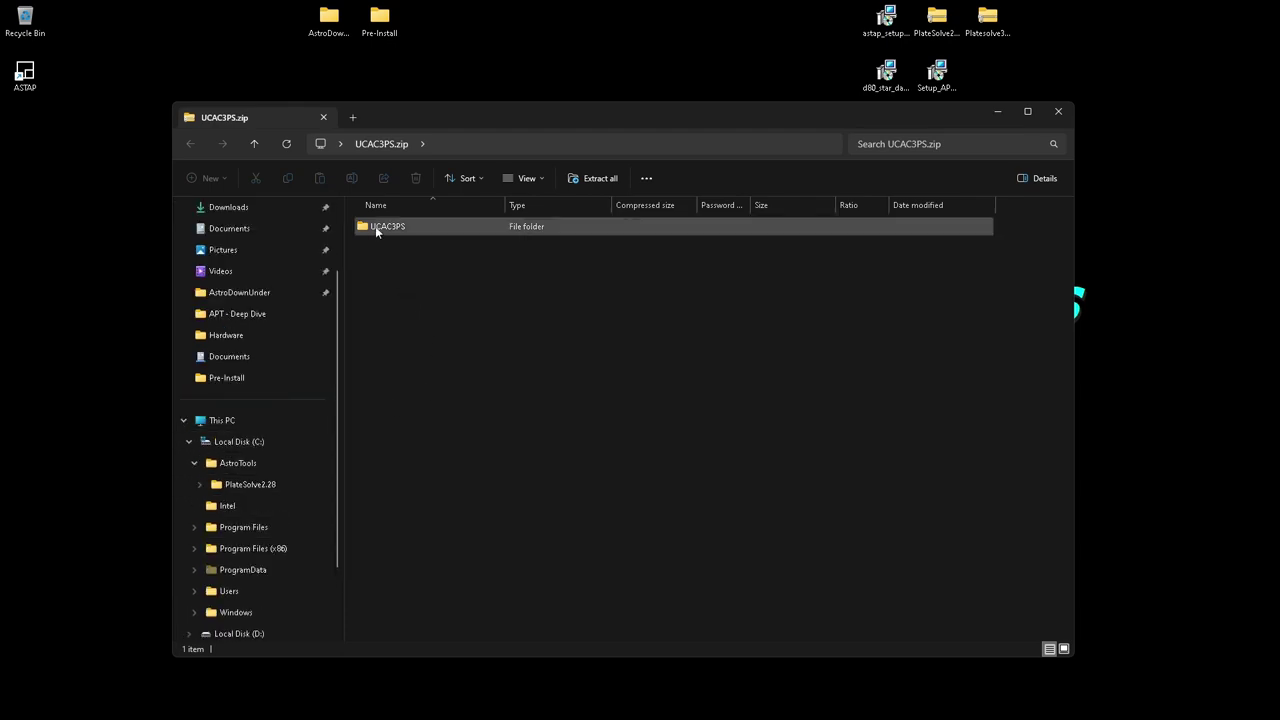
left_click_drag(377, 228, 240, 485)
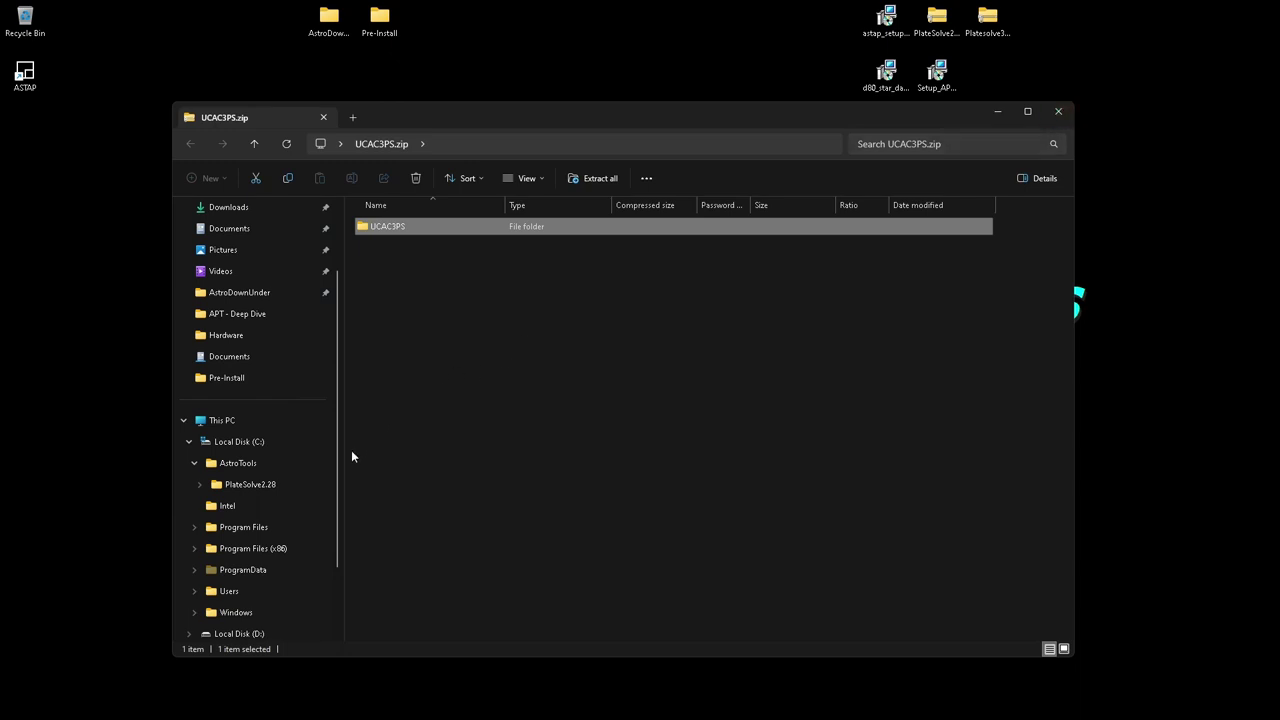
left_click(228, 488)
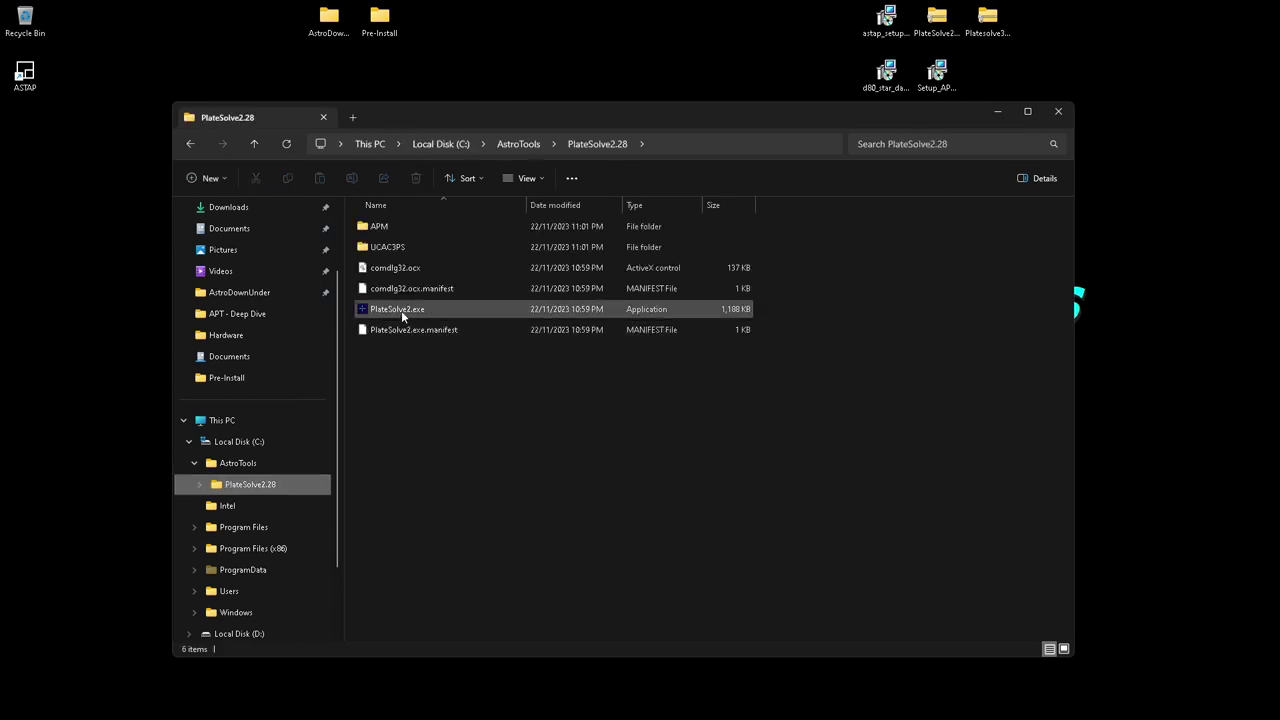
mouse_move(401, 310)
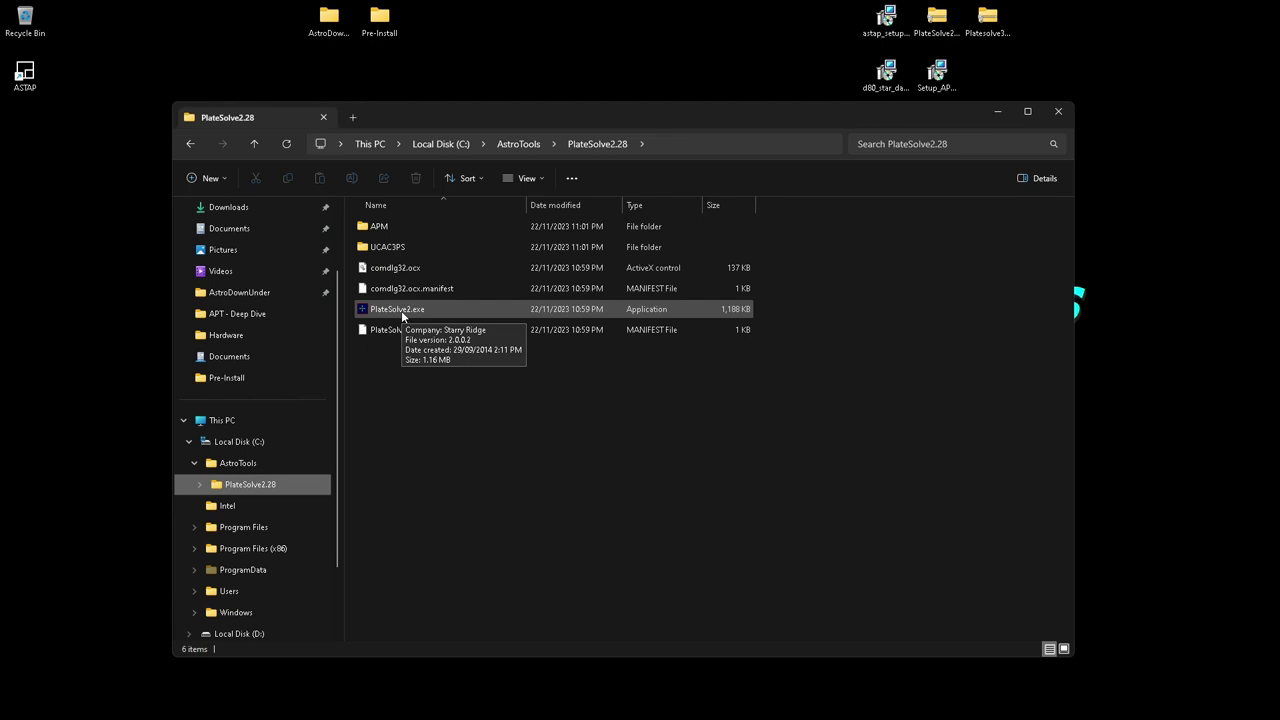
Launch PlateSolve2, confirm the APM and UCAC3 catalog directories show OK, then close PlateSolve and Explorer.
left_click(401, 310)
double_click(403, 316)
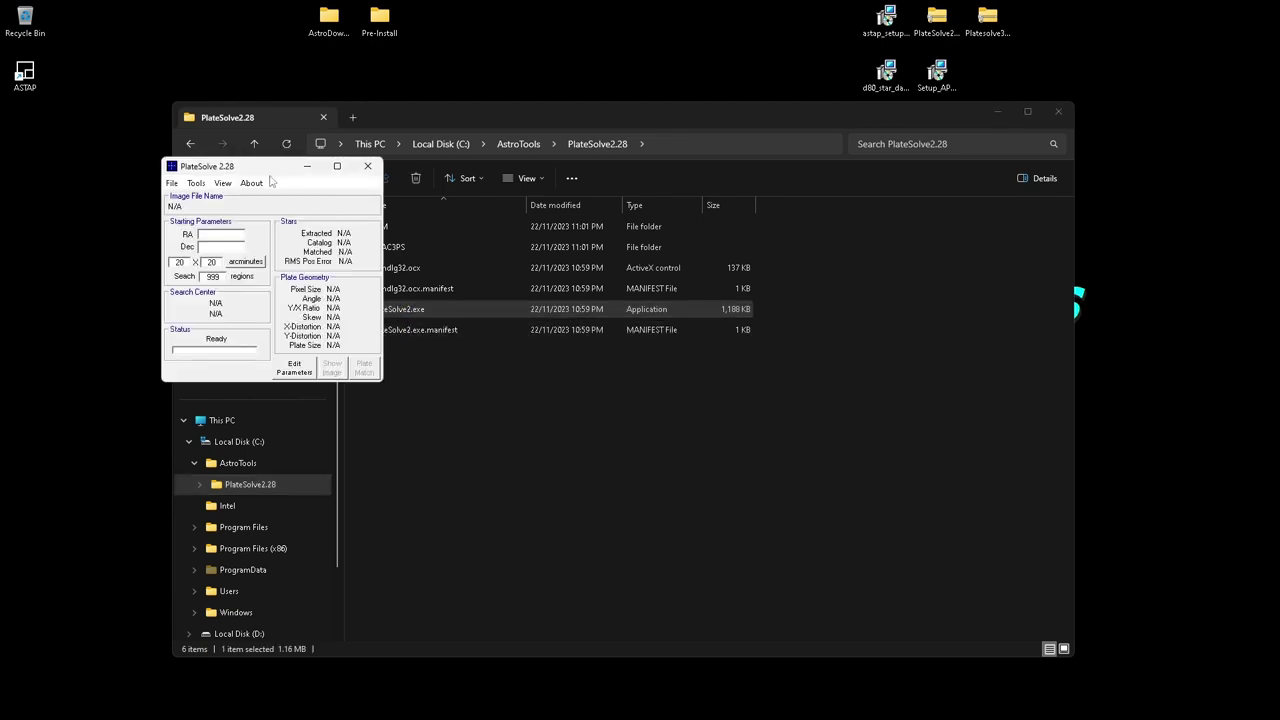
left_click_drag(269, 164, 605, 198)
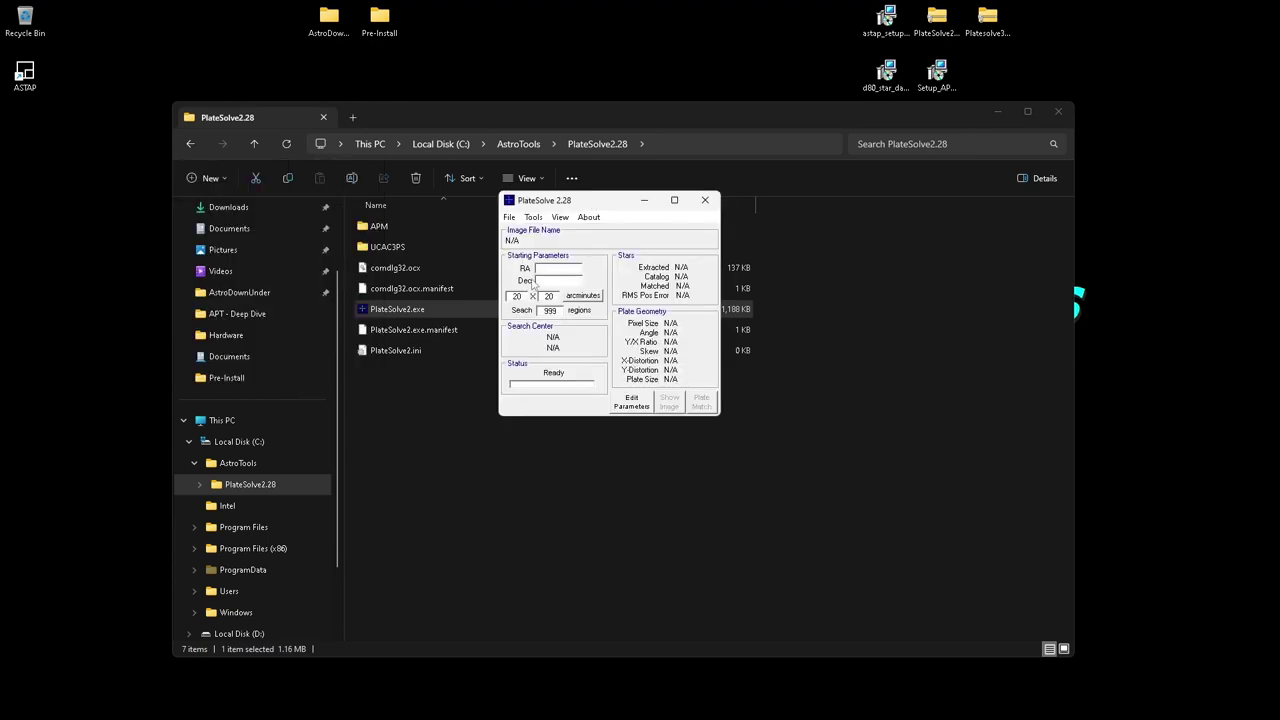
left_click(510, 218)
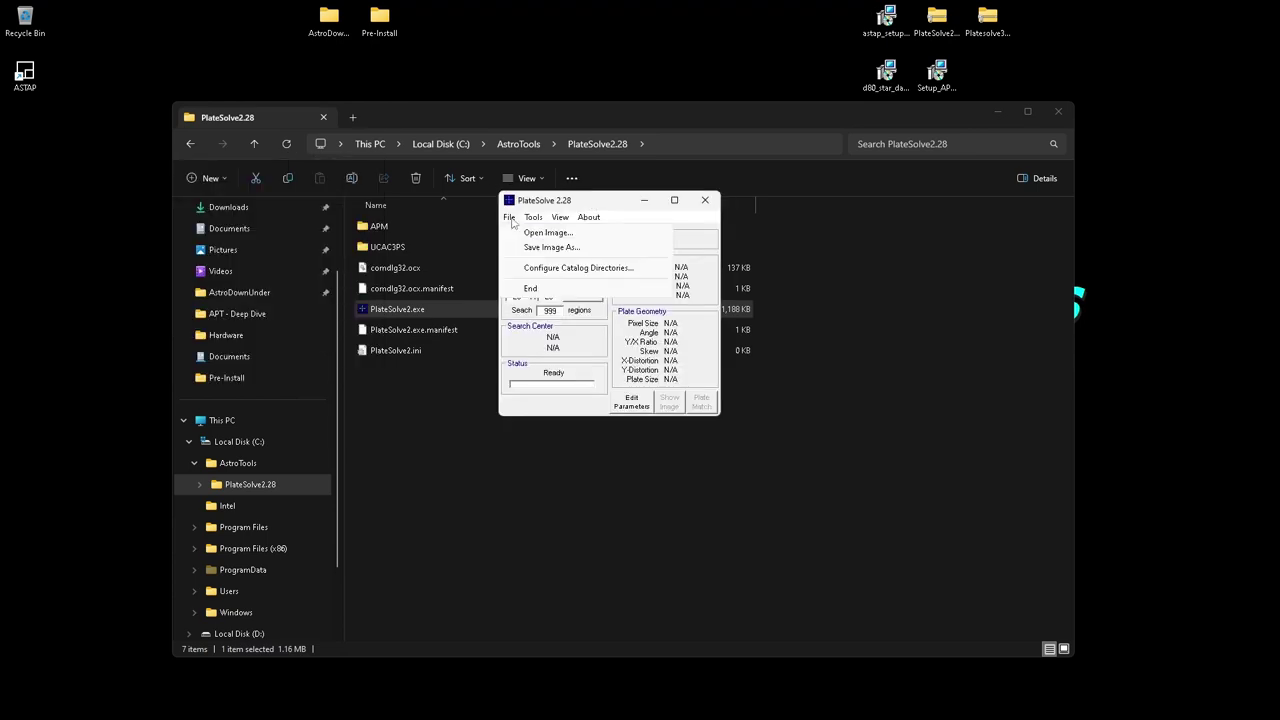
left_click(562, 268)
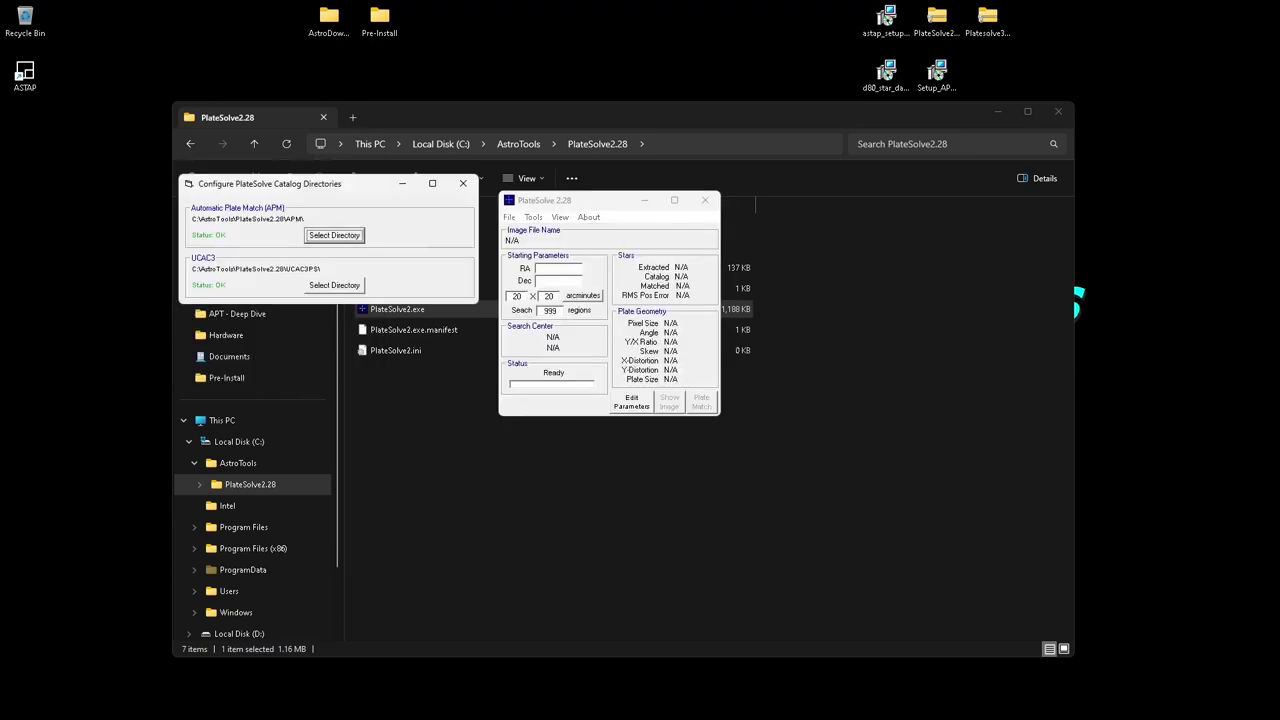
left_click(462, 186)
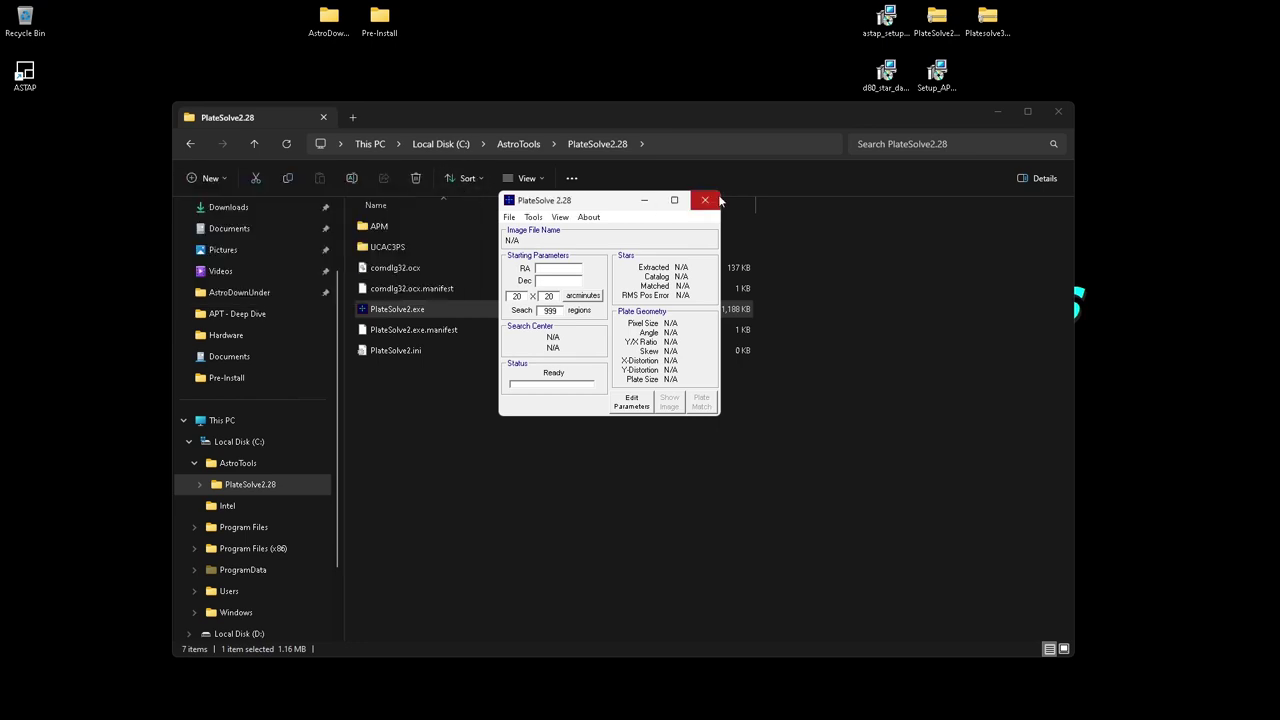
left_click(707, 201)
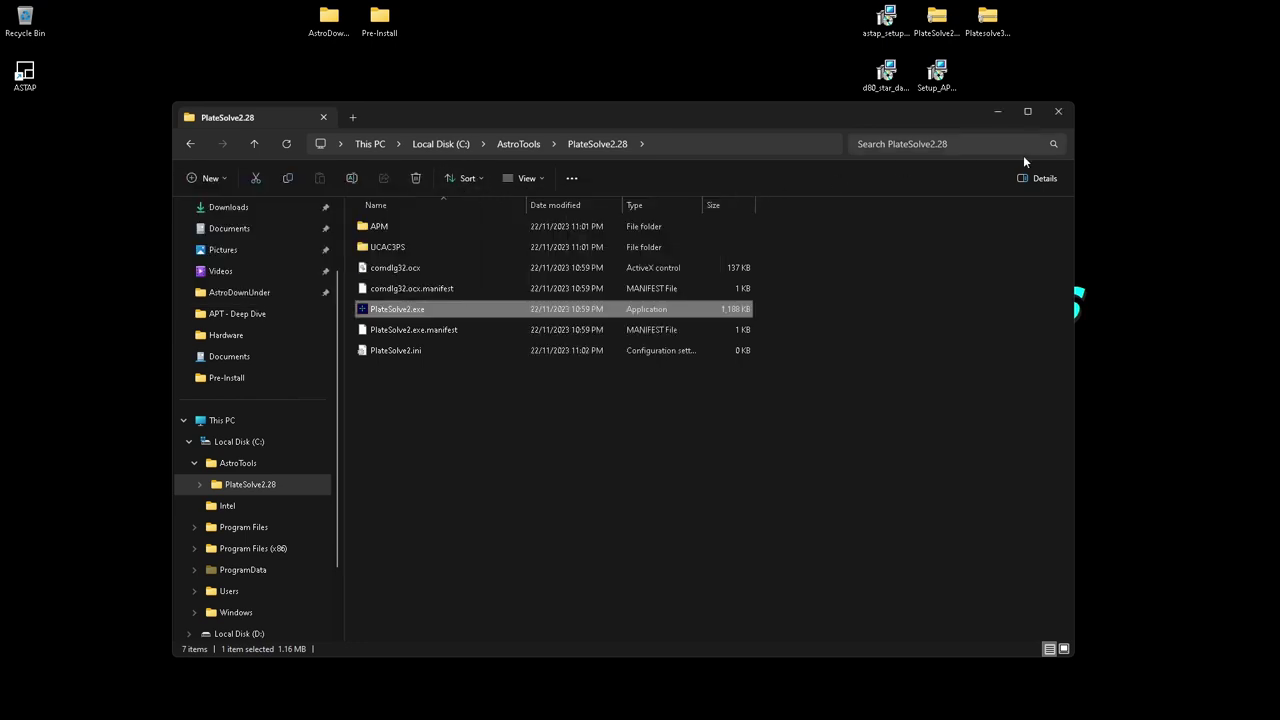
left_click(1060, 113)
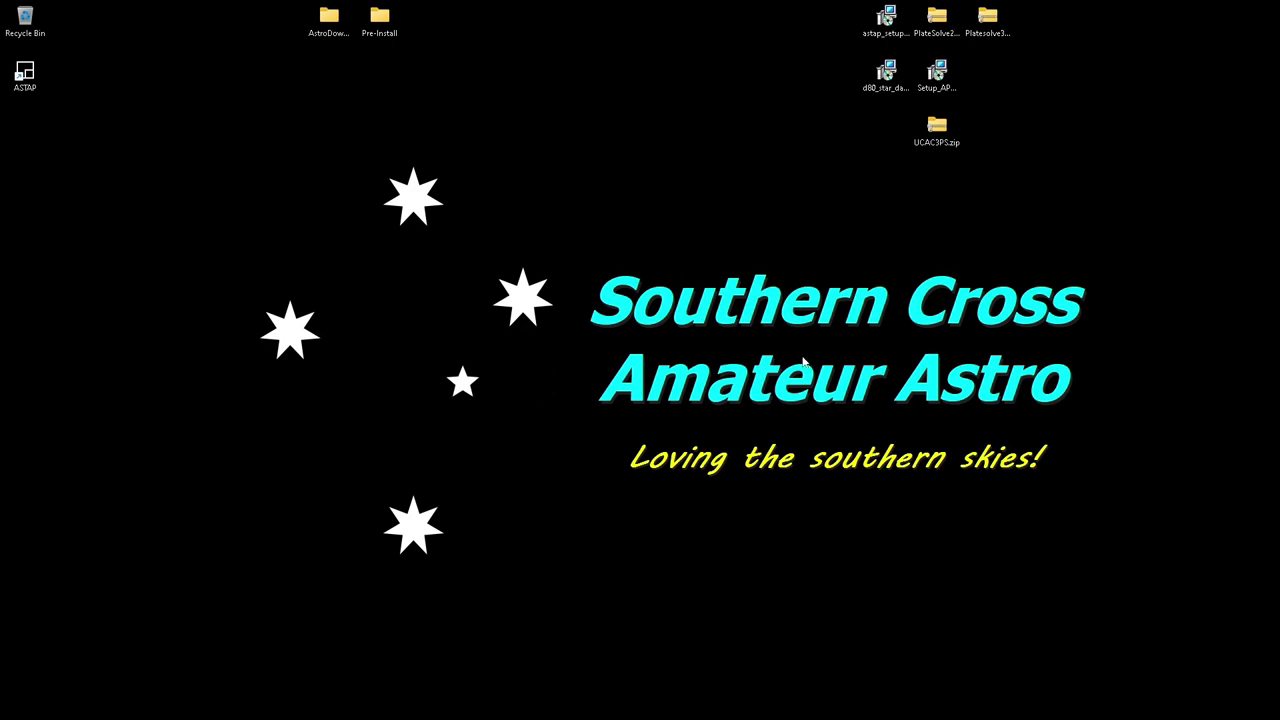
double_click(986, 22)
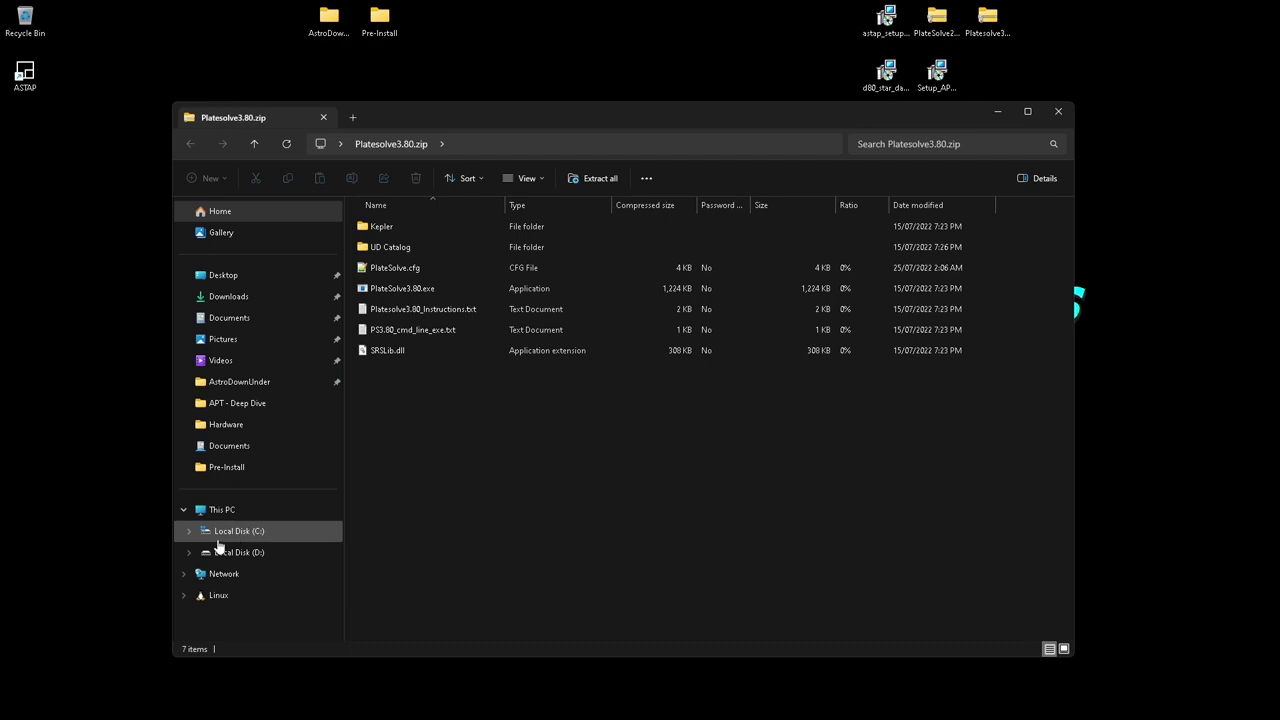
Create a new folder named PlateSolve3.80 in C:\AstroTools.
left_click(187, 538)
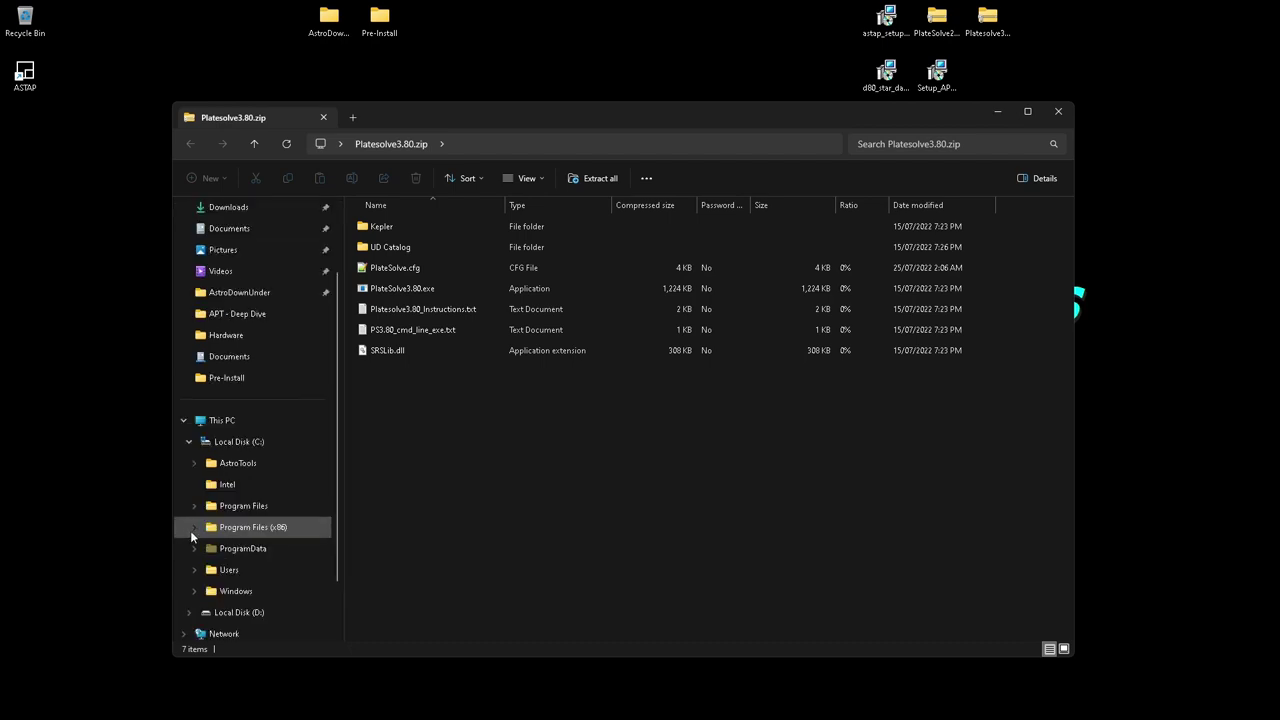
left_click(236, 463)
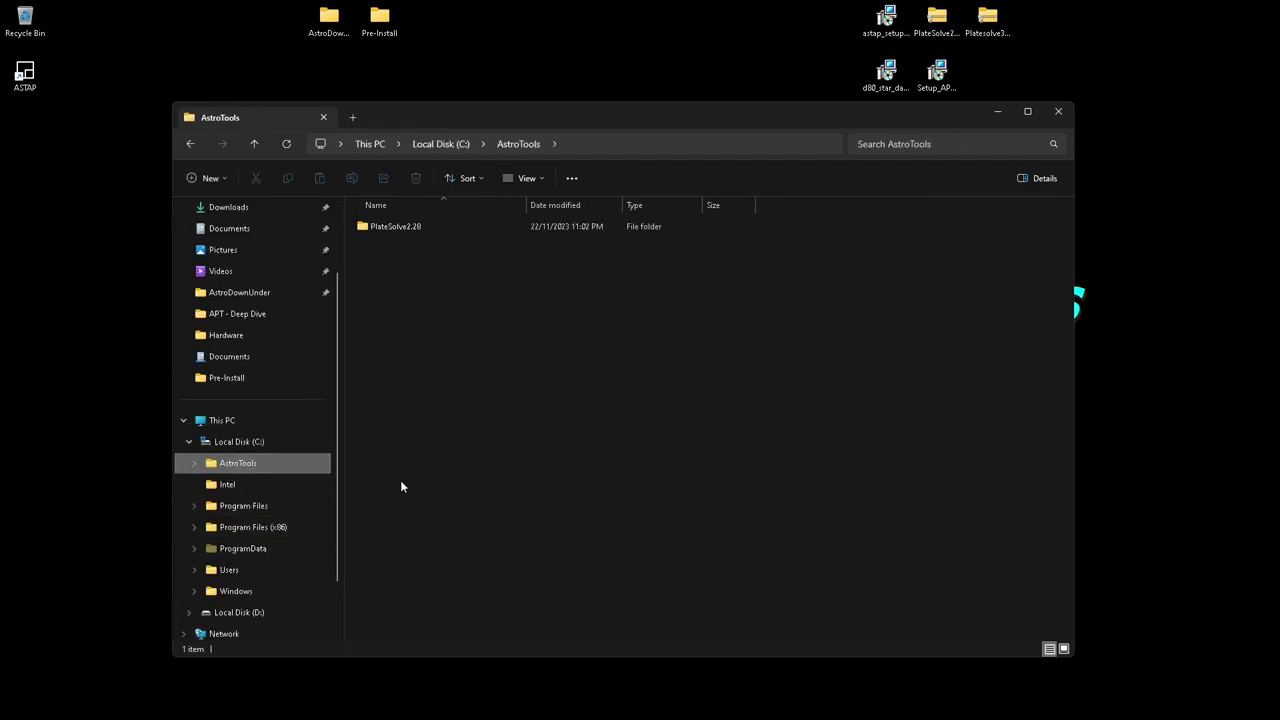
right_click(501, 376)
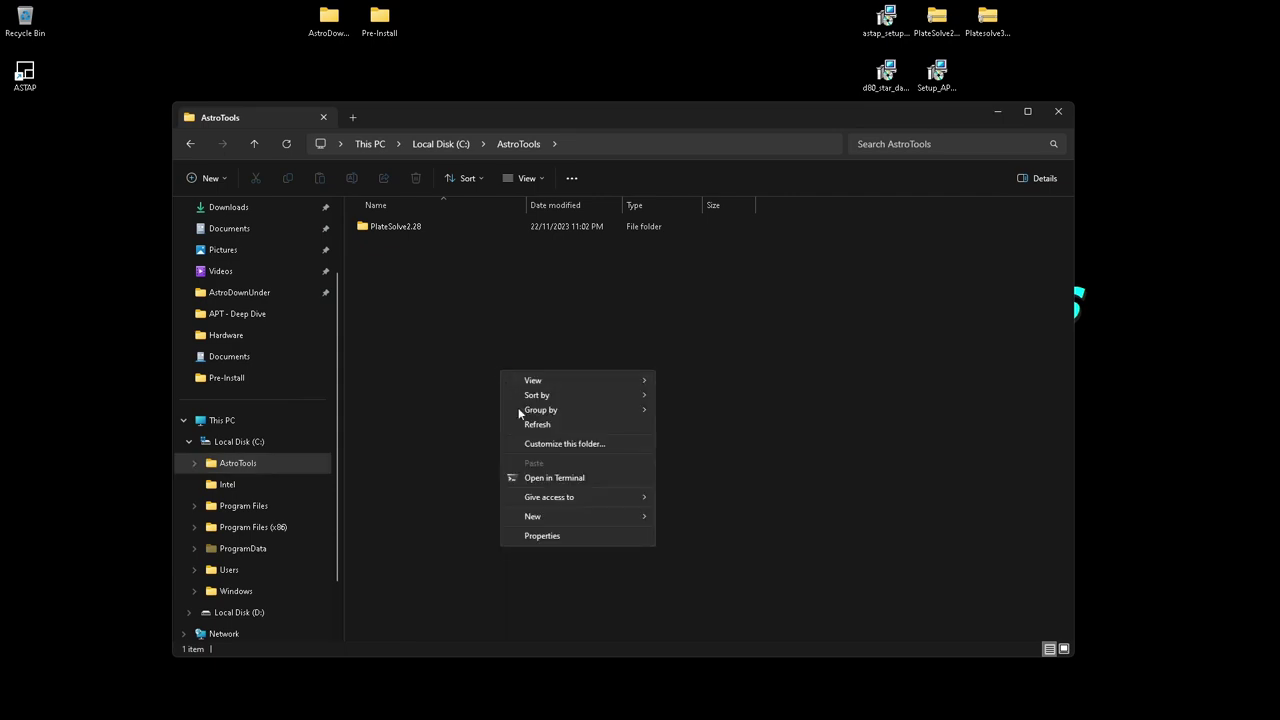
mouse_move(616, 518)
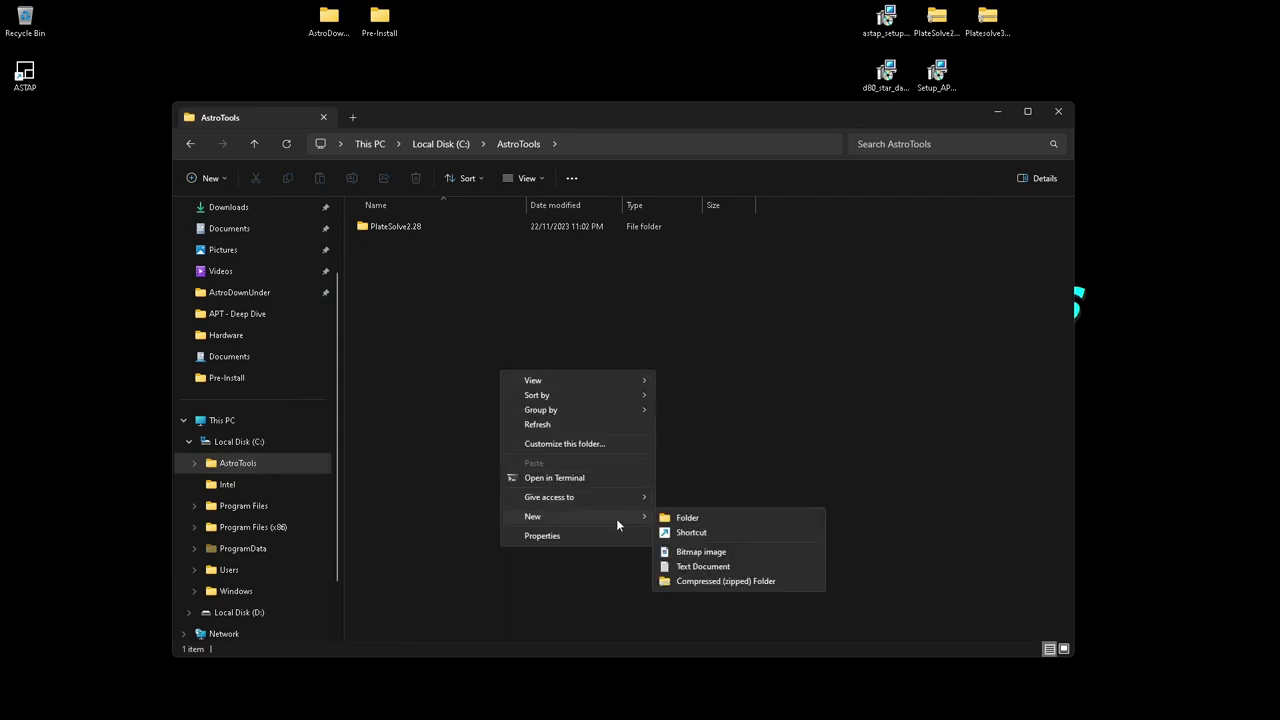
left_click(682, 518)
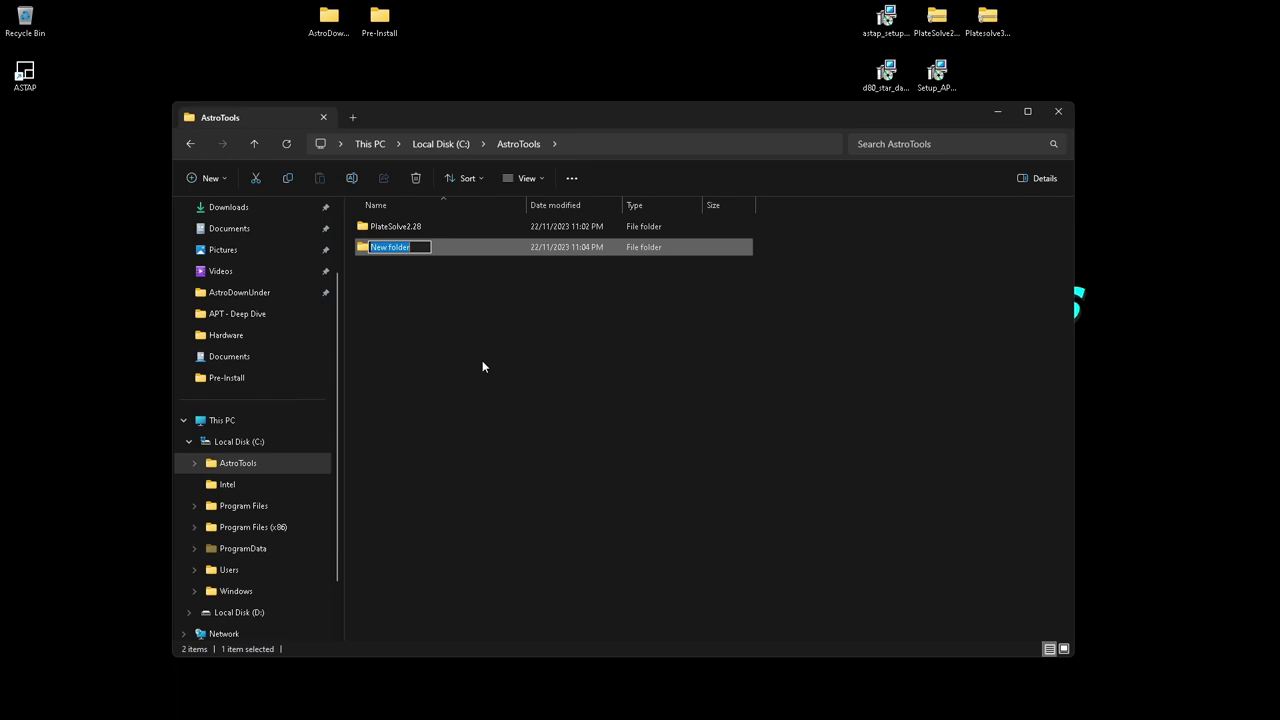
type("PlateSolve3.80")
key("Return")
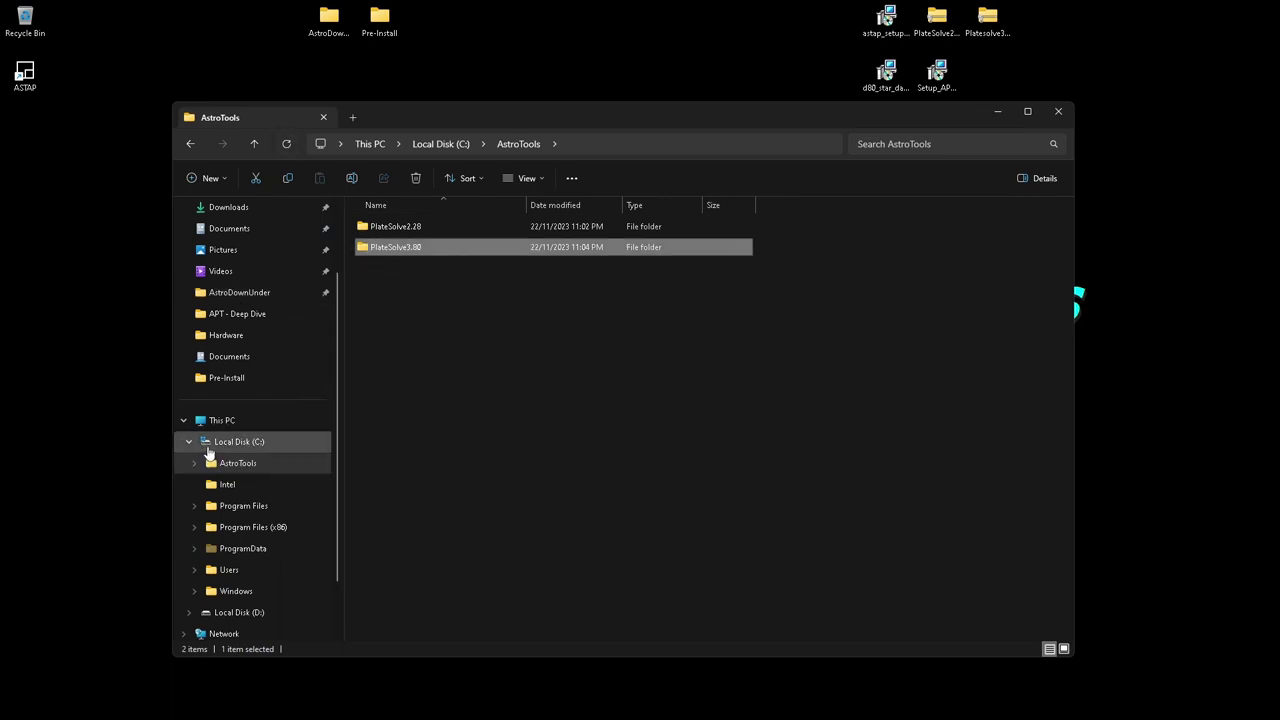
Copy all seven items from Platesolve3.80.zip into C:\AstroTools\PlateSolve3.80.
left_click(189, 144)
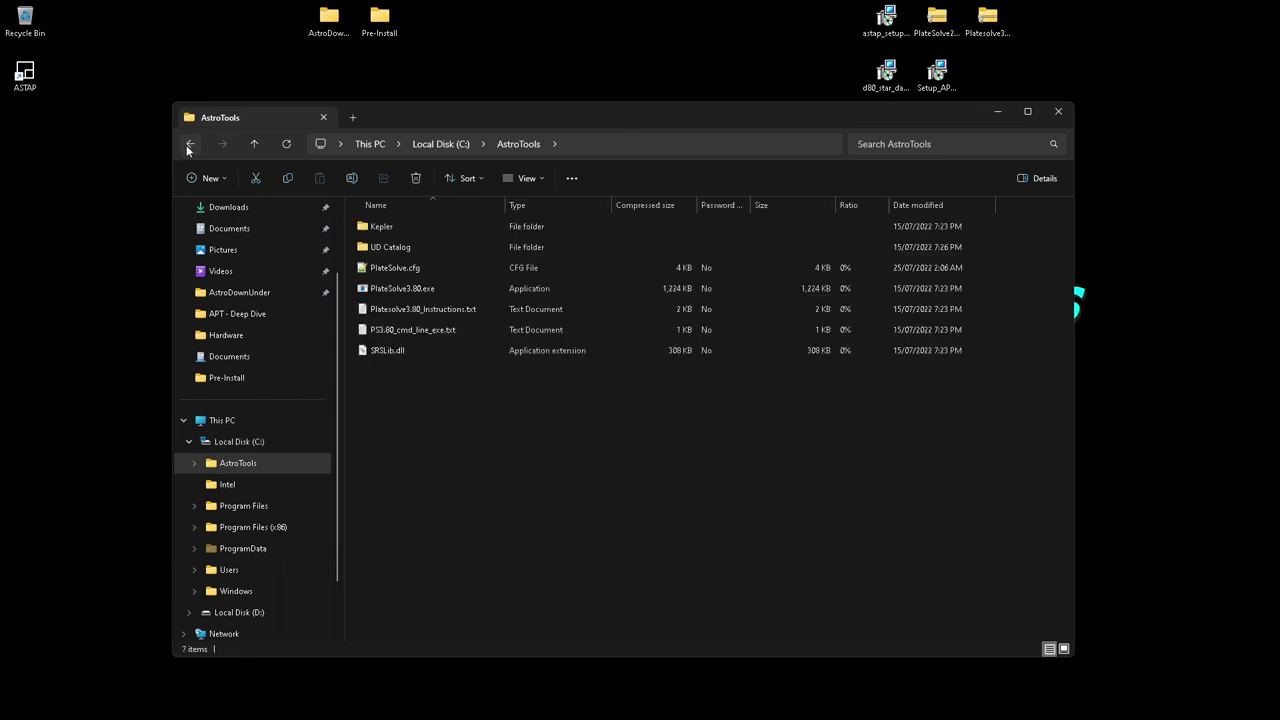
left_click(195, 464)
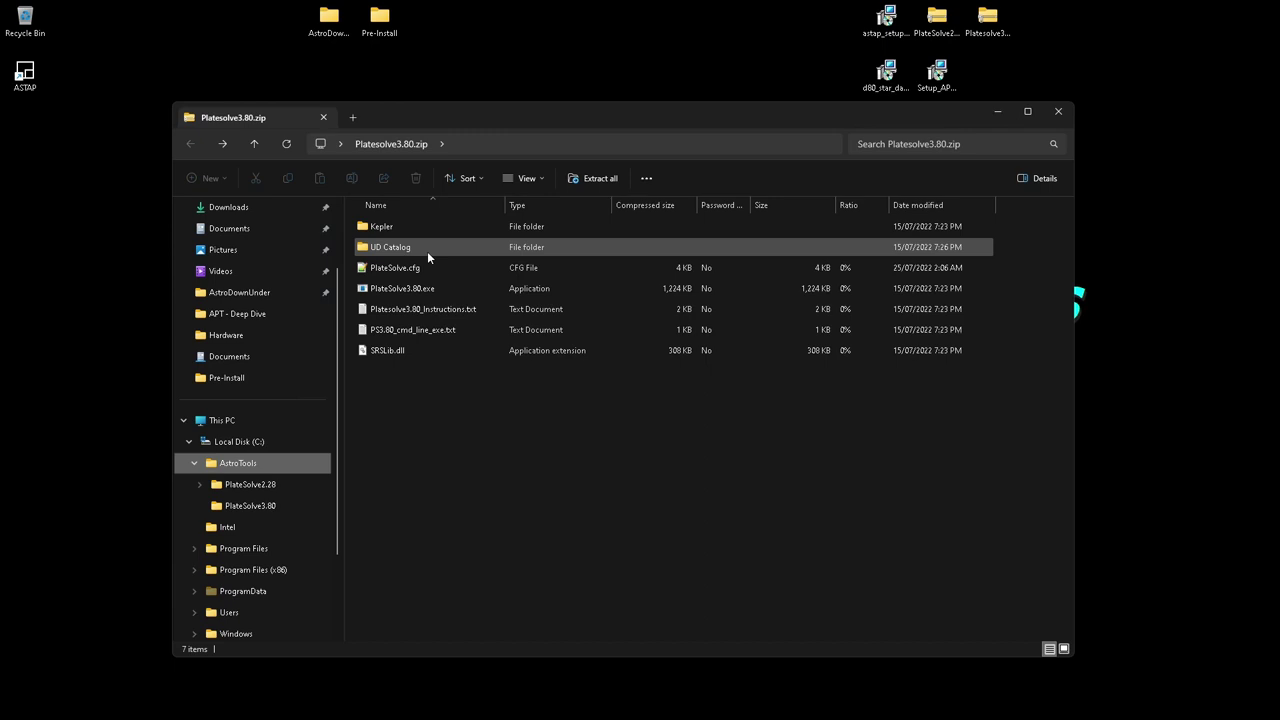
key("ctrl+a")
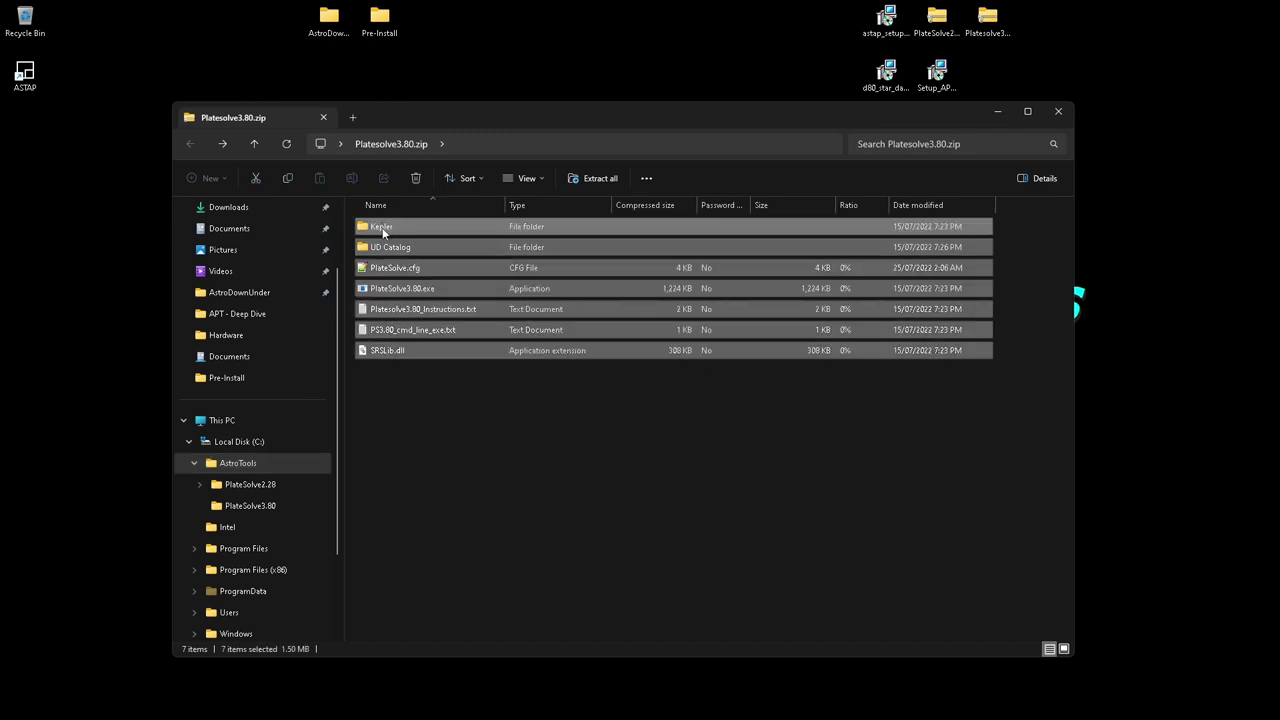
left_click_drag(379, 229, 241, 508)
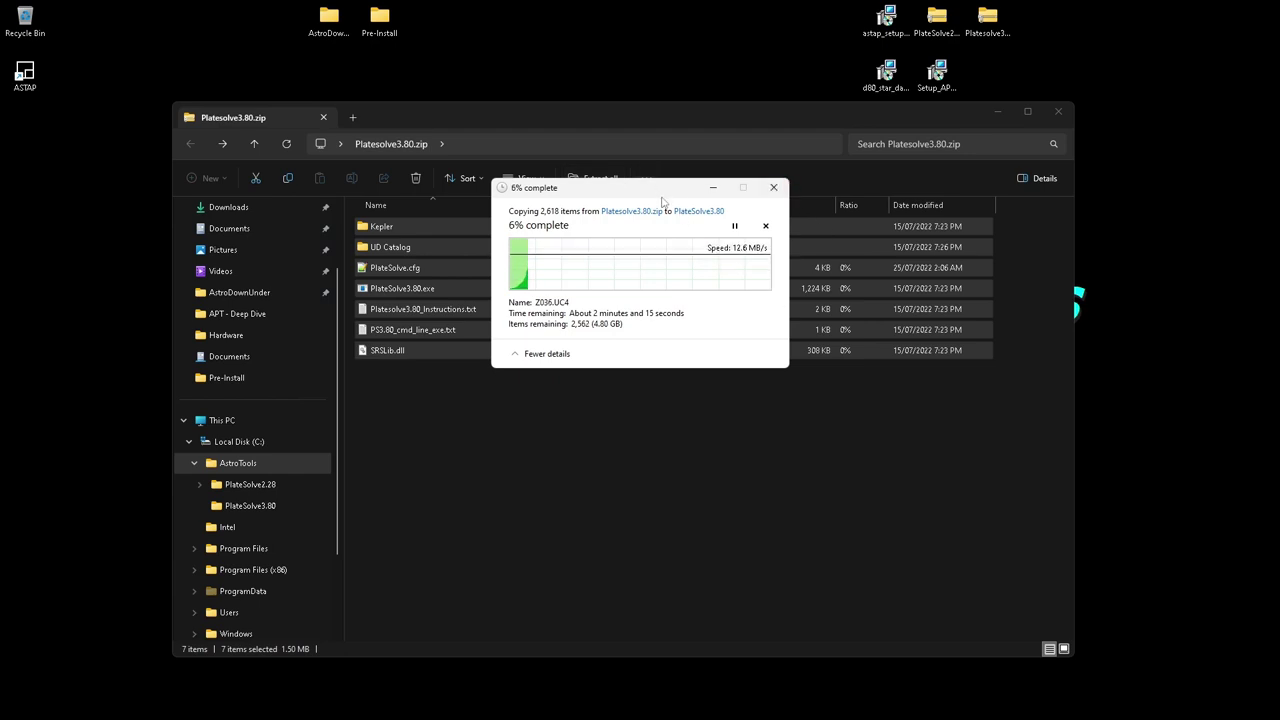
left_click_drag(672, 284, 672, 284)
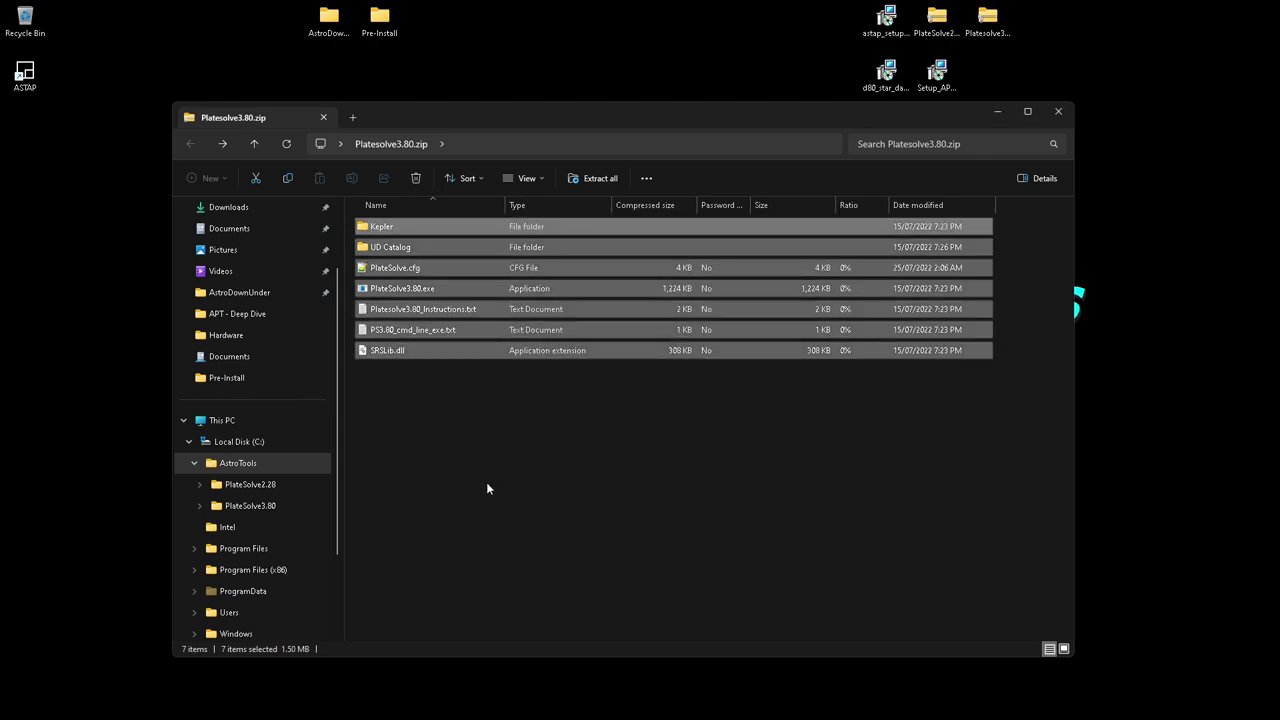
Permanently delete PlateSolve.cfg from C:\AstroTools\PlateSolve3.80, then launch PlateSolve3.80.exe.
left_click(250, 506)
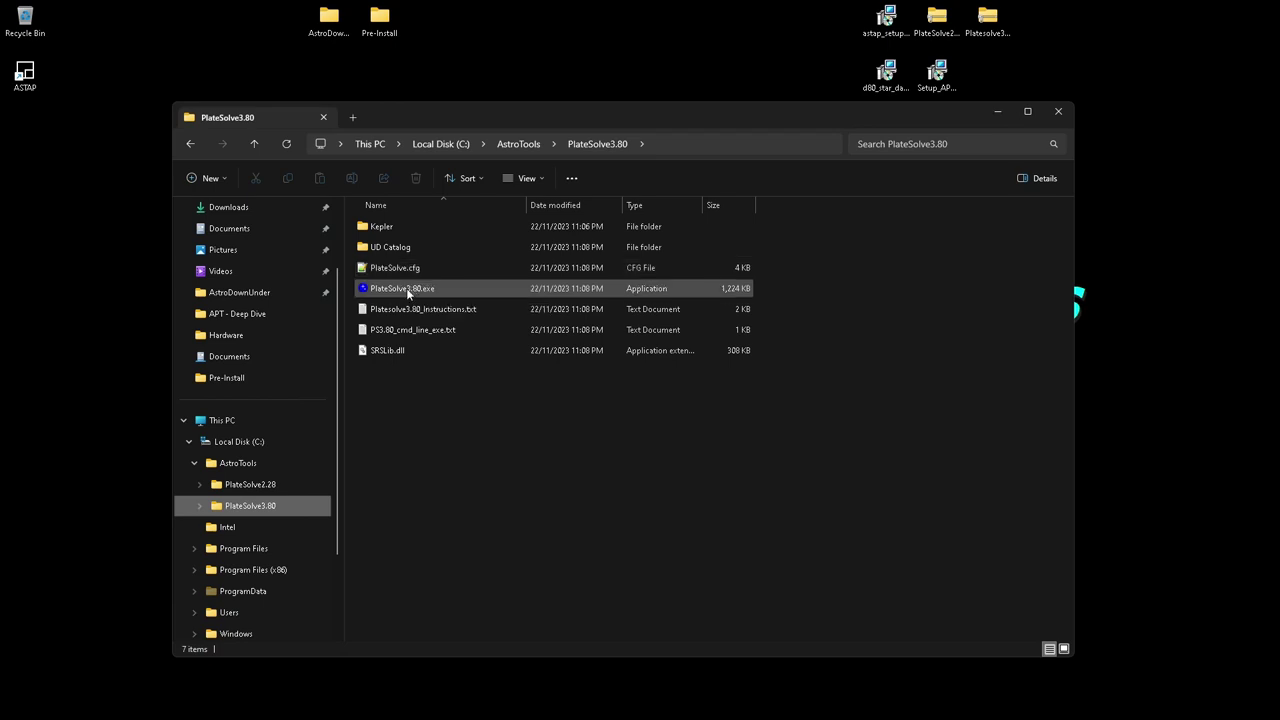
left_click(399, 268)
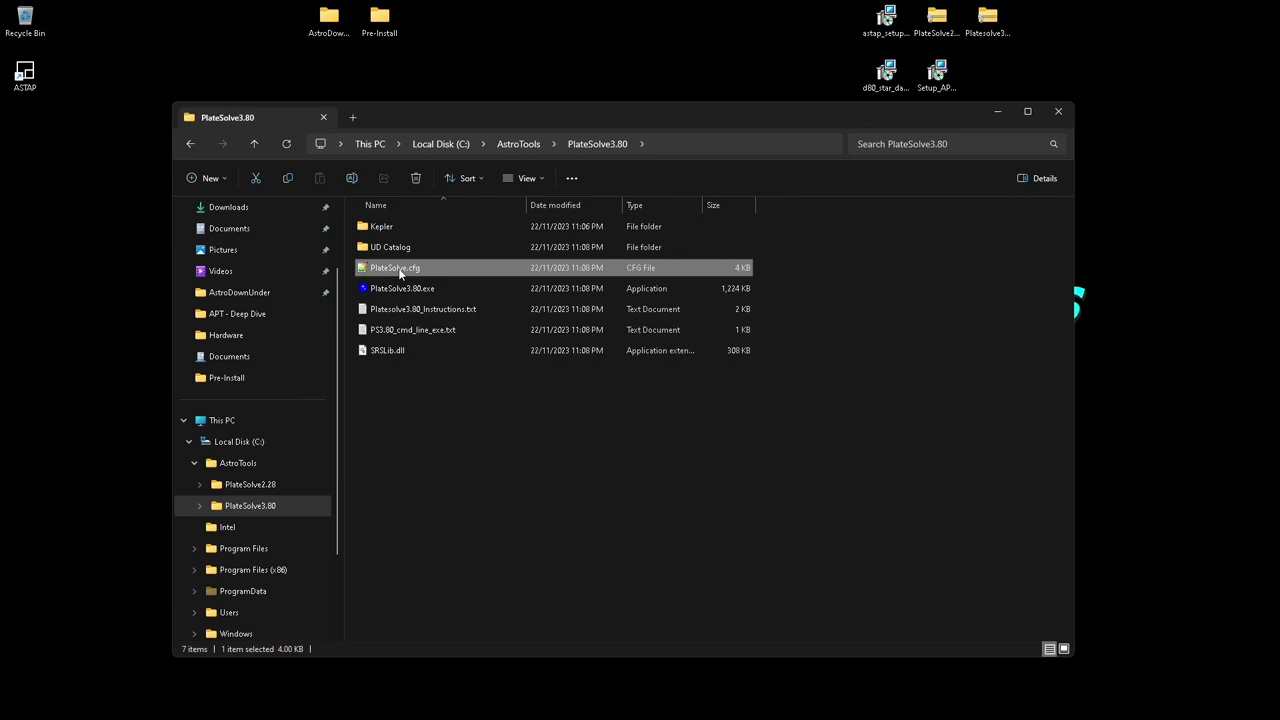
key("shift+Delete")
key("Return")
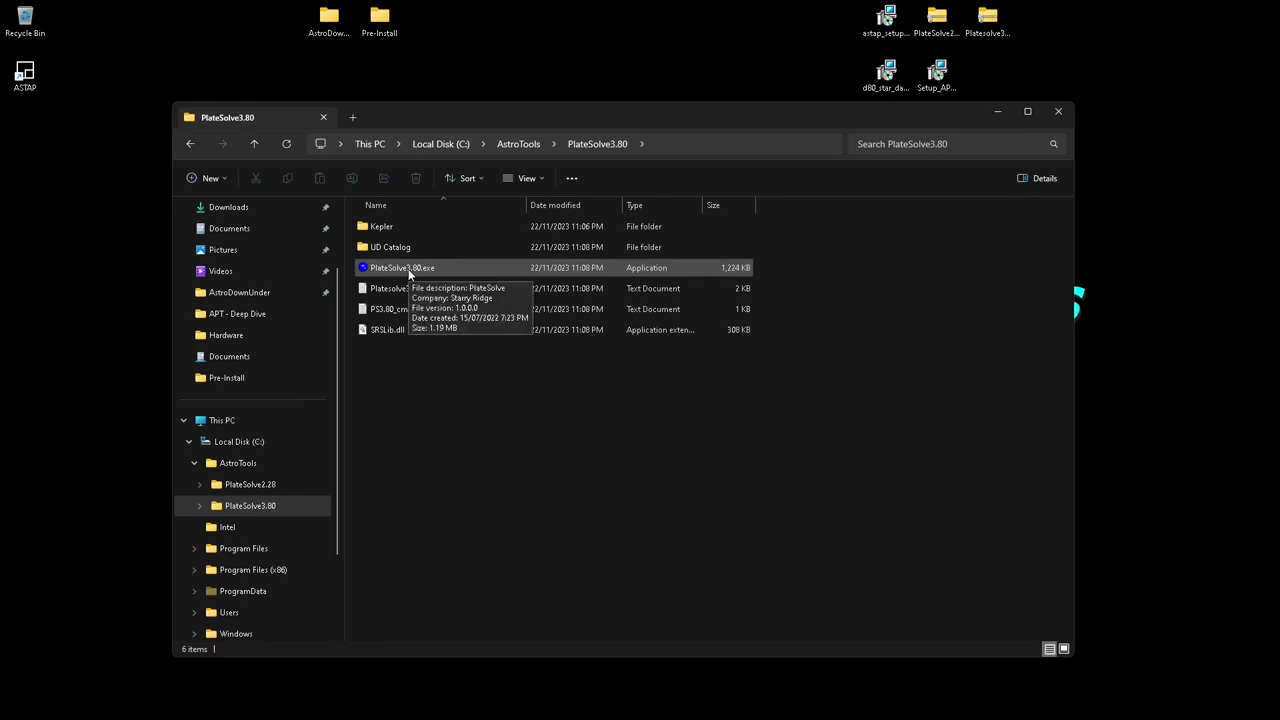
double_click(408, 271)
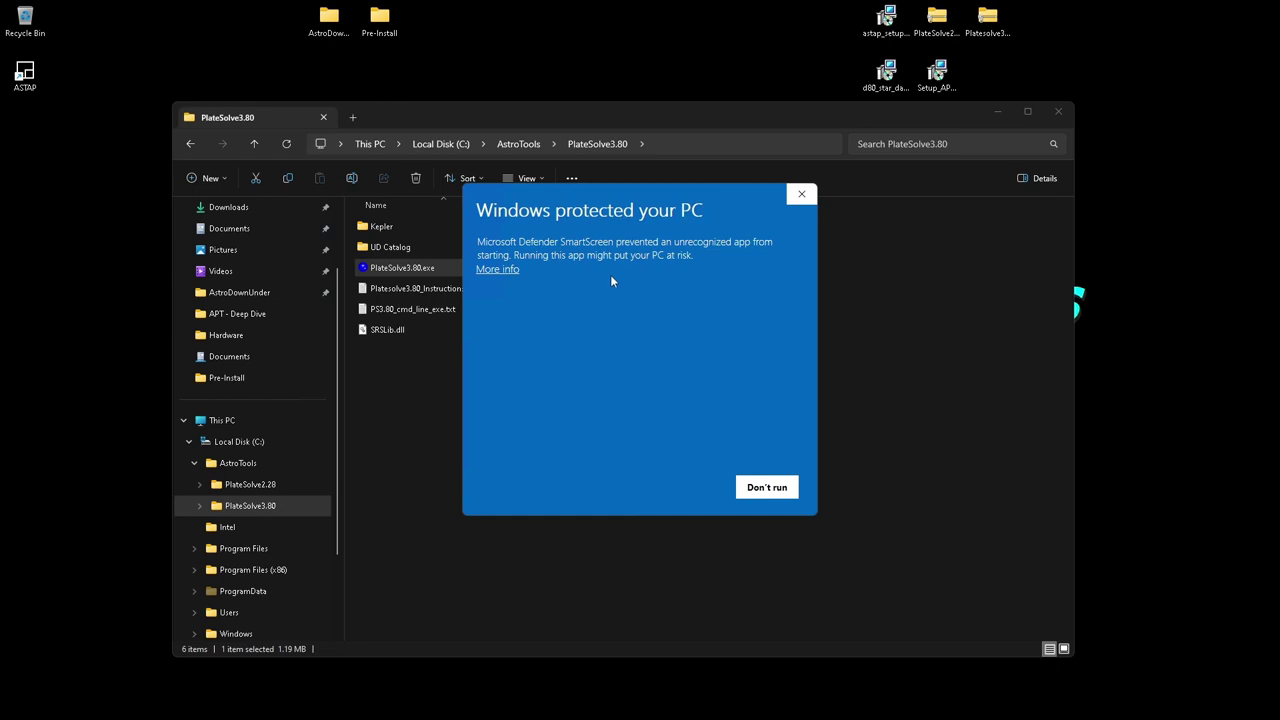
Run PlateSolve 3.80 despite the SmartScreen warning and move the catalog directory dialog aside.
left_click(492, 272)
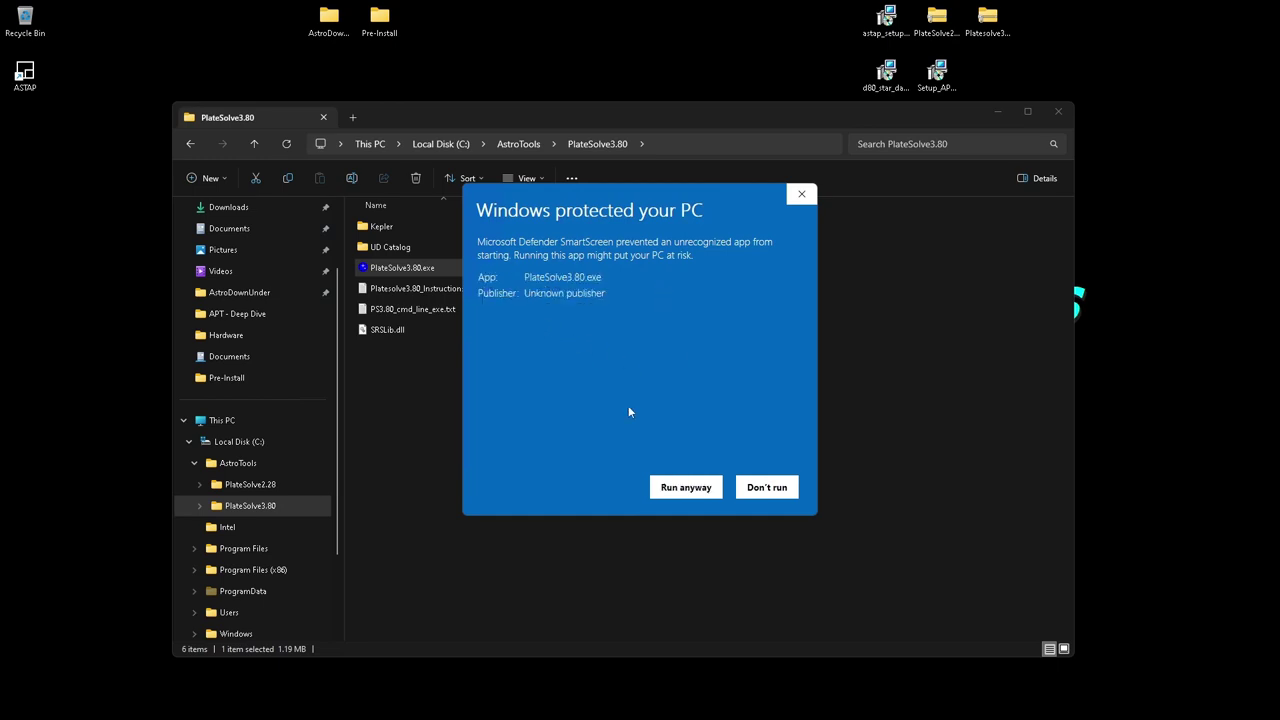
left_click(679, 489)
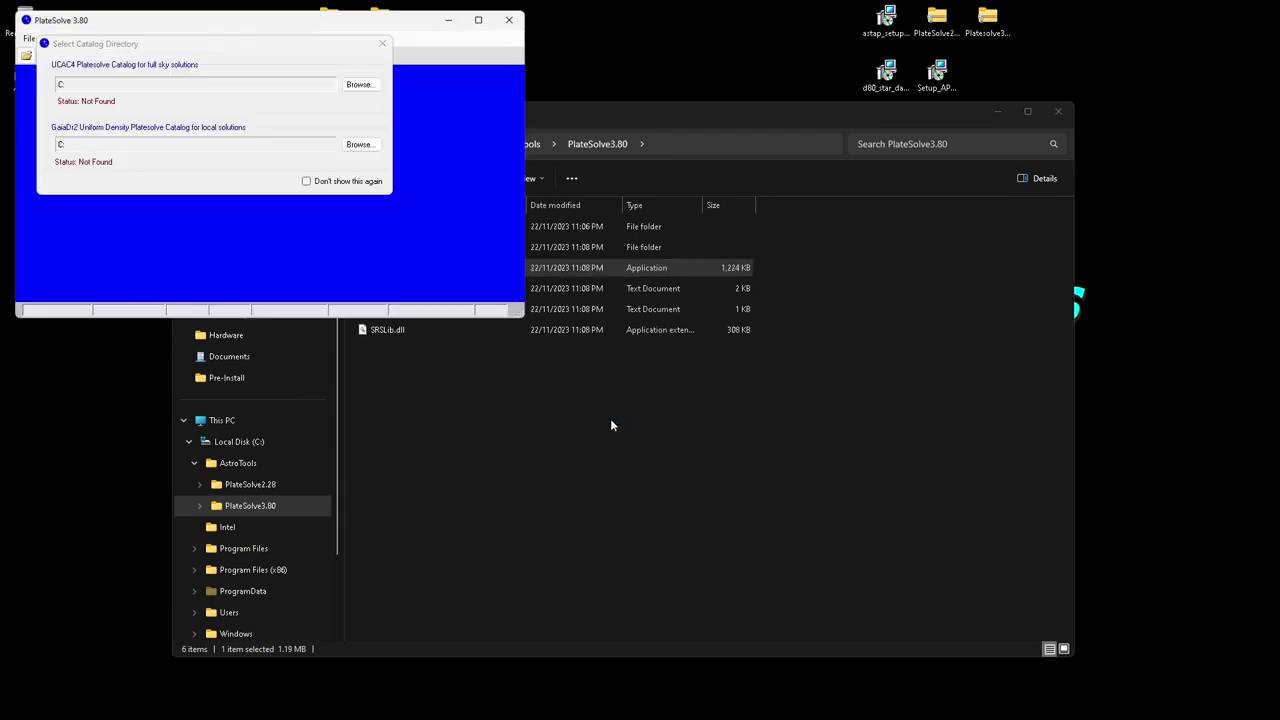
left_click_drag(193, 48, 667, 231)
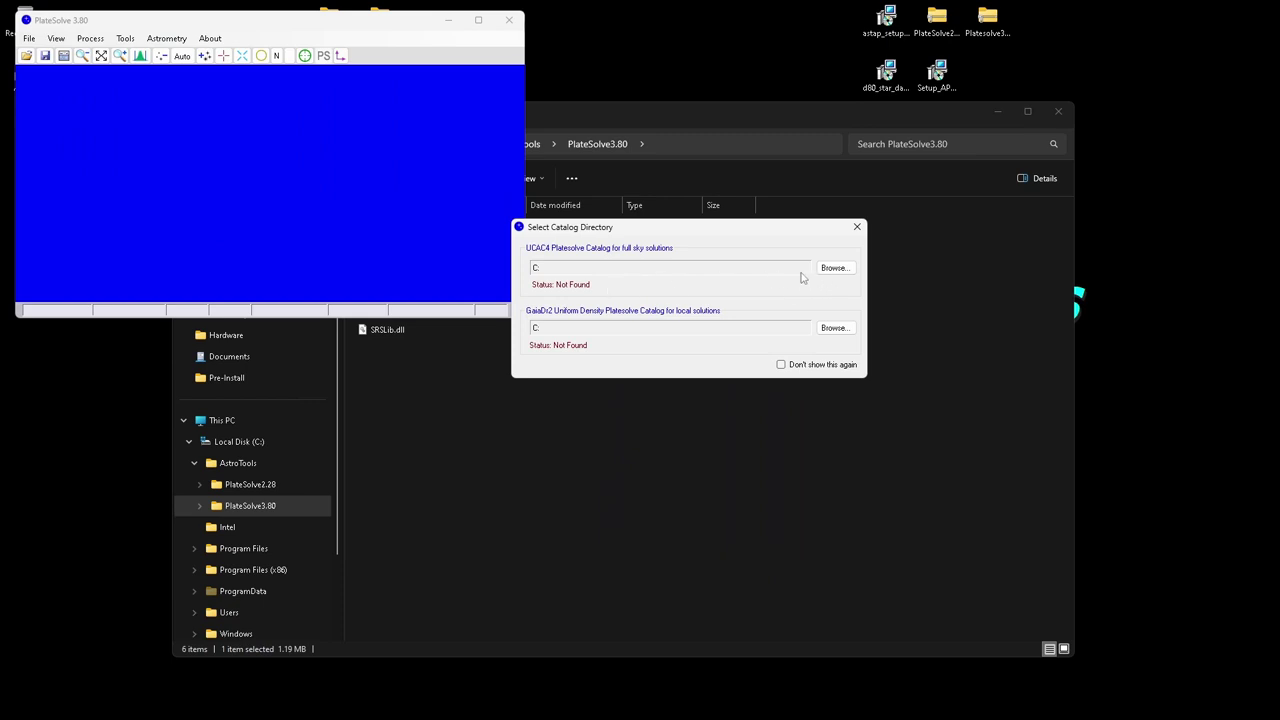
Set the UCAC4 catalog directory to C:\AstroTools\PlateSolve3.80\Kepler.
left_click(835, 270)
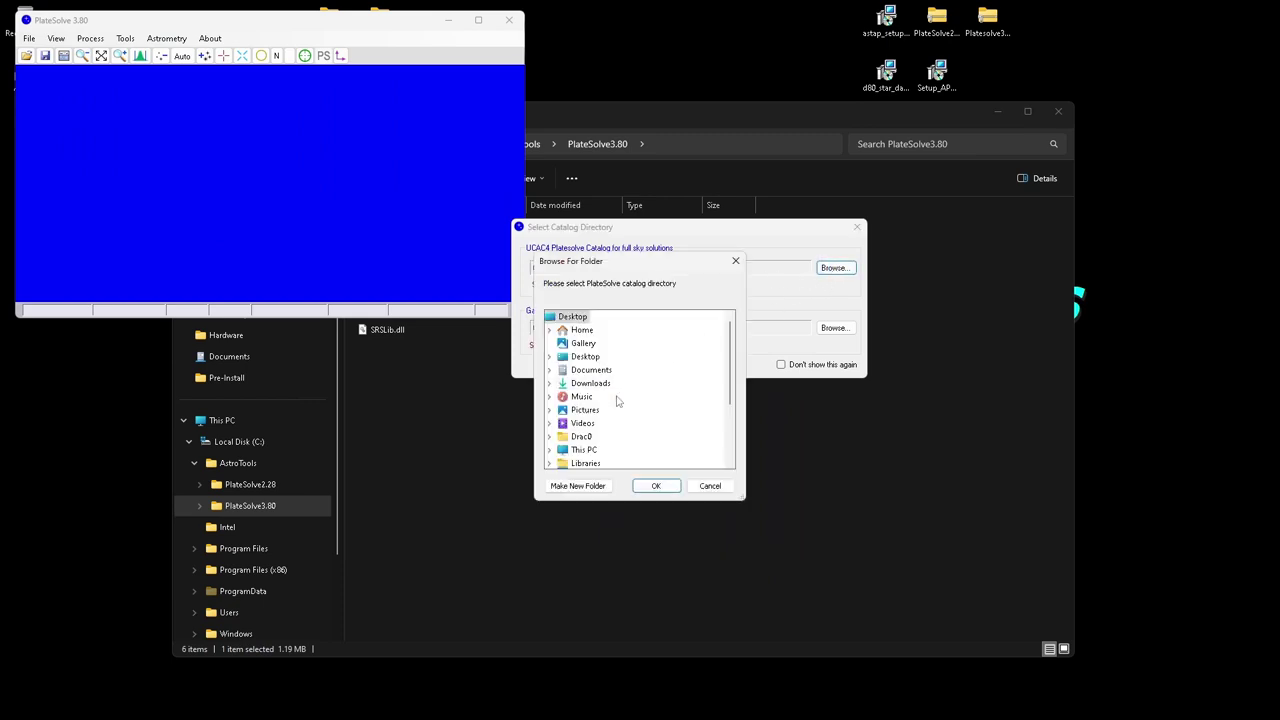
left_click(549, 450)
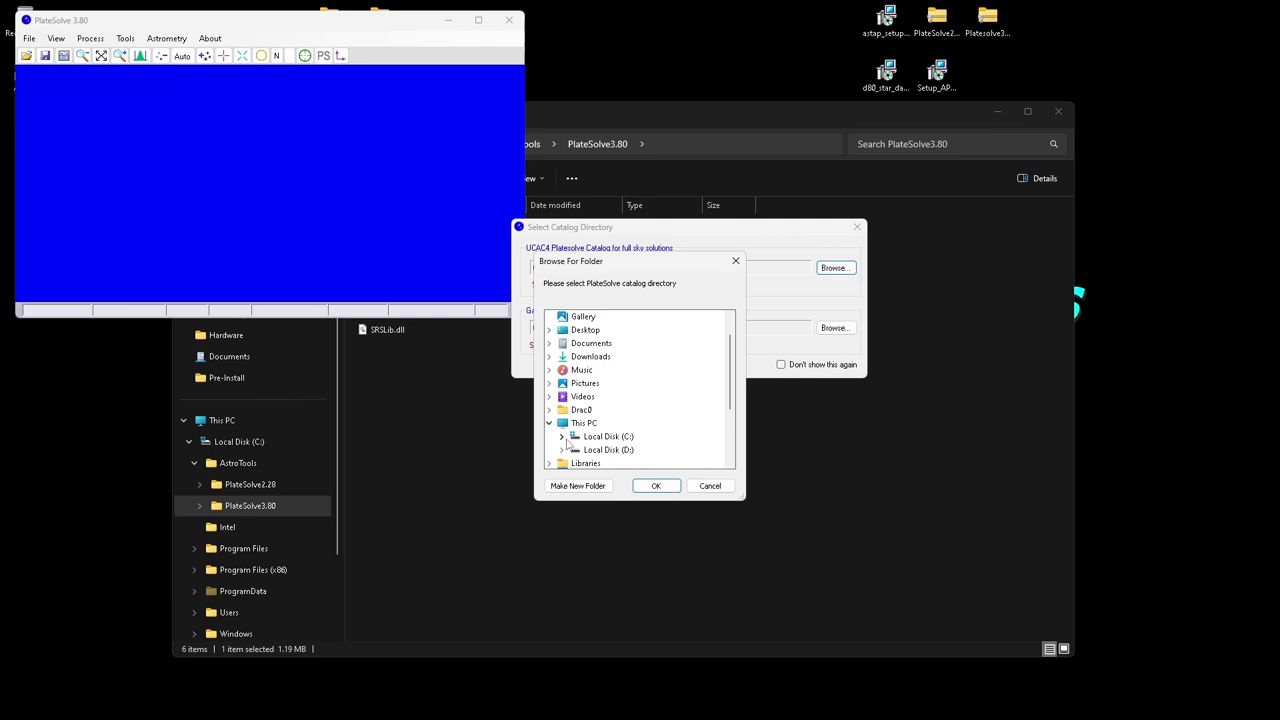
left_click(562, 437)
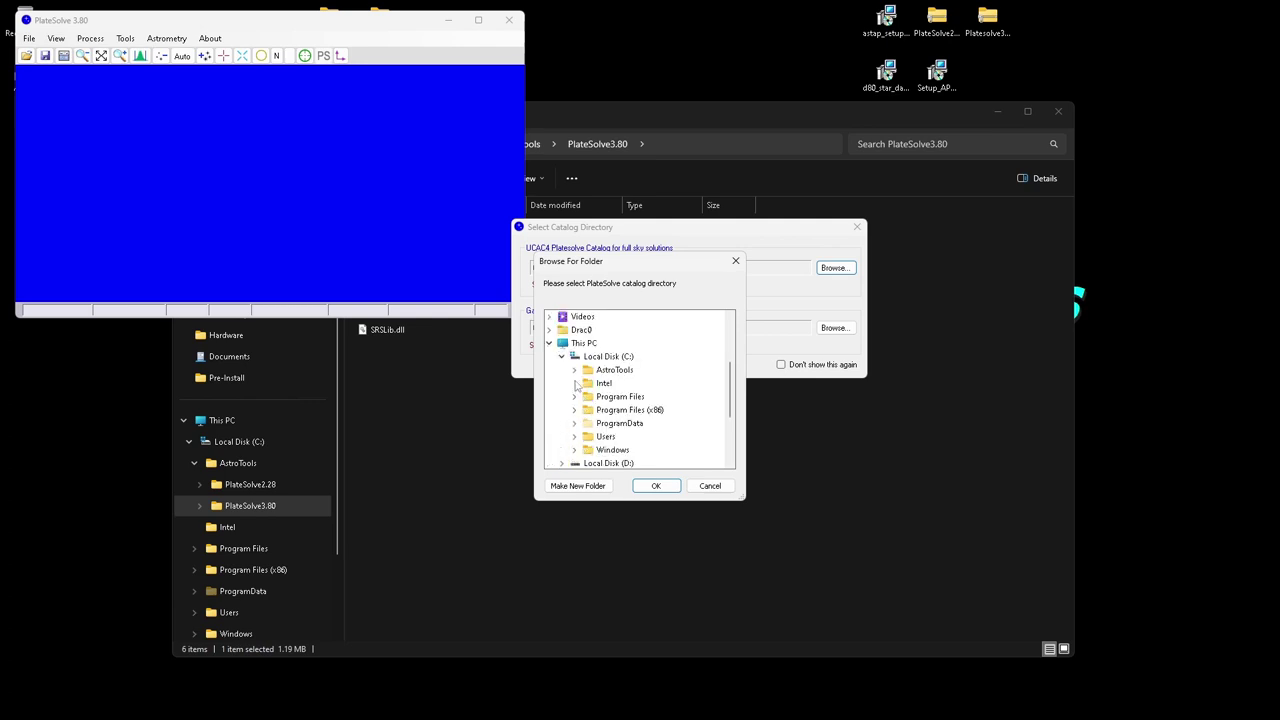
left_click(575, 370)
left_click(587, 397)
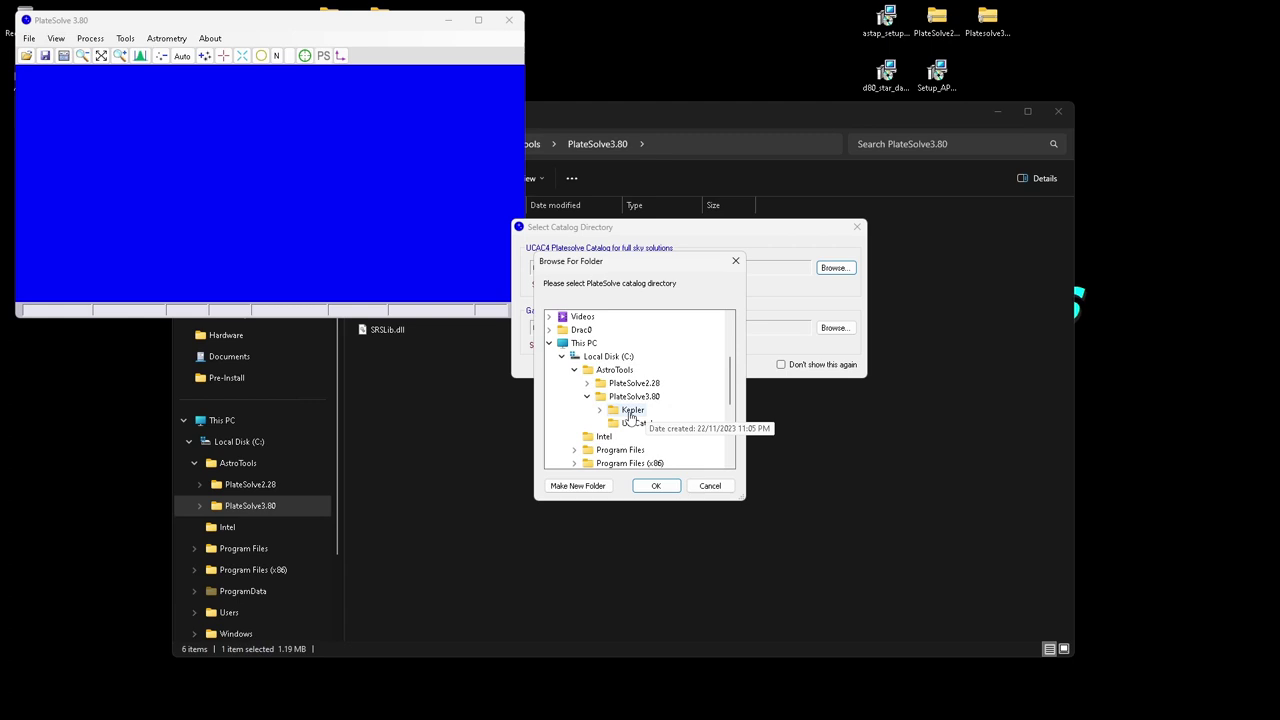
double_click(631, 411)
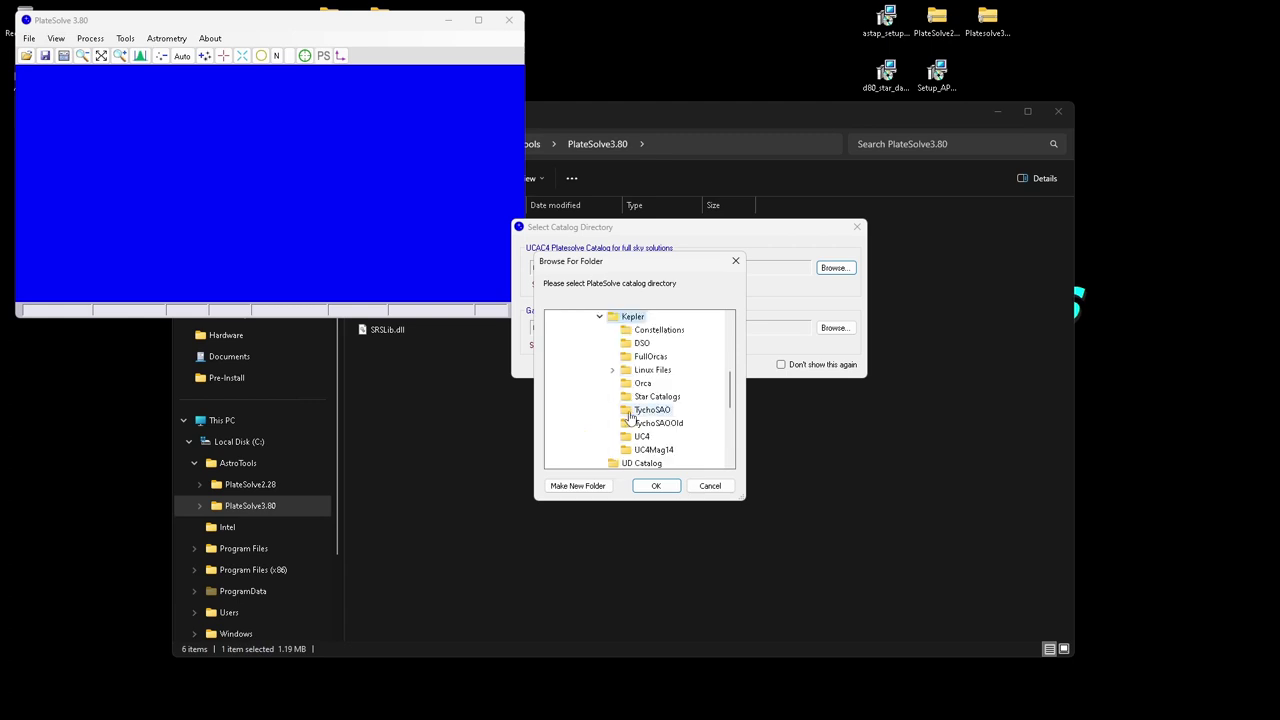
left_click(656, 487)
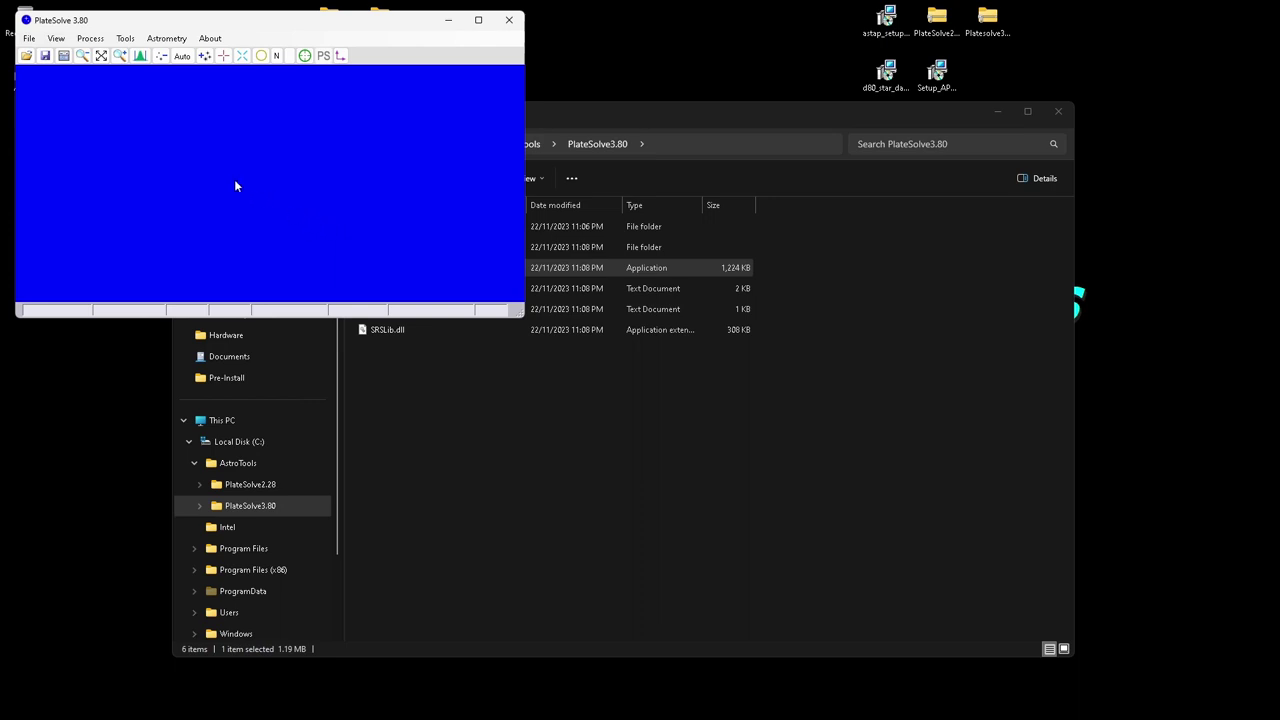
left_click(29, 38)
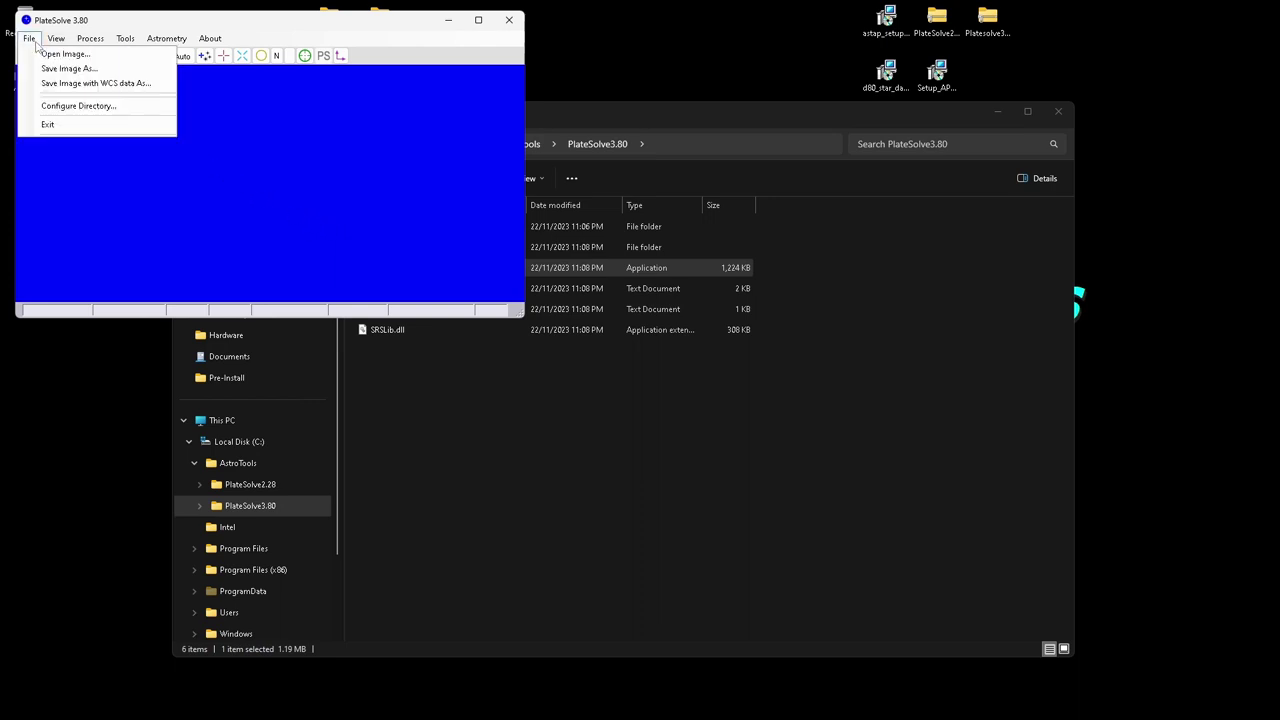
Point the GaiaDr2 catalog to C:\AstroTools\PlateSolve3.80\UD Catalog in Configure Directory.
left_click(66, 110)
left_click_drag(150, 66, 557, 124)
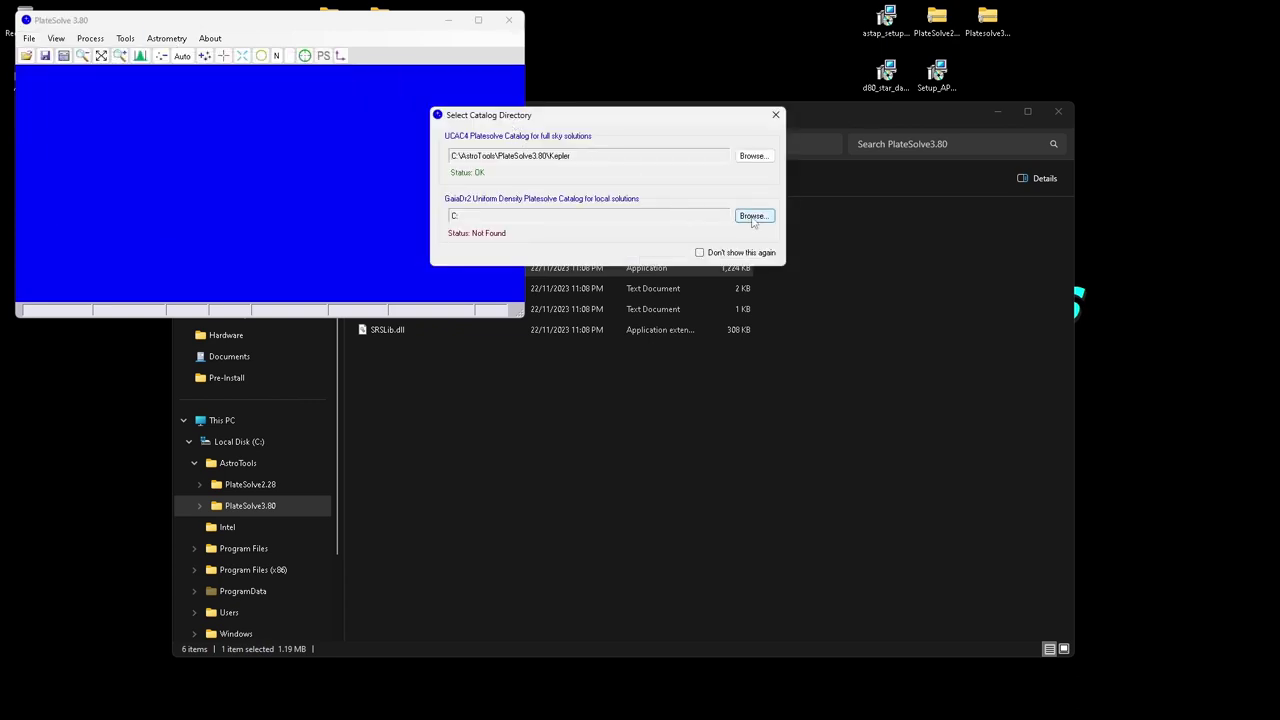
left_click(753, 216)
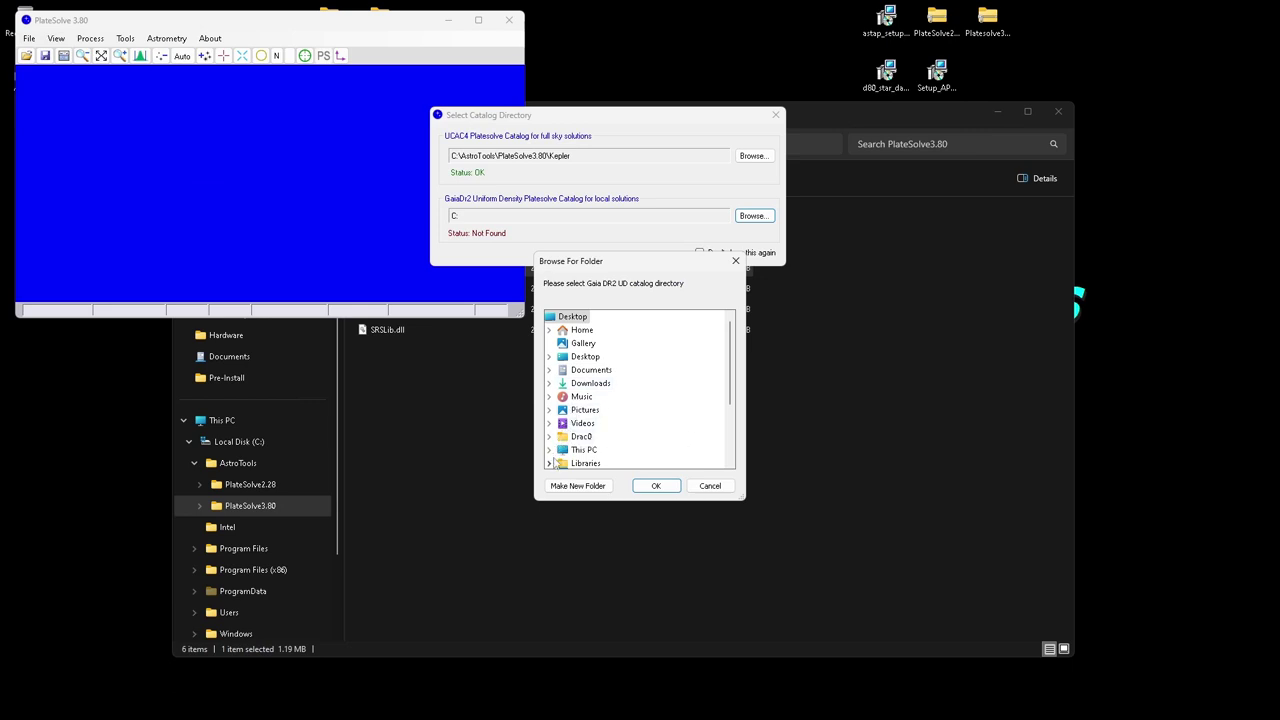
left_click(550, 451)
left_click(561, 441)
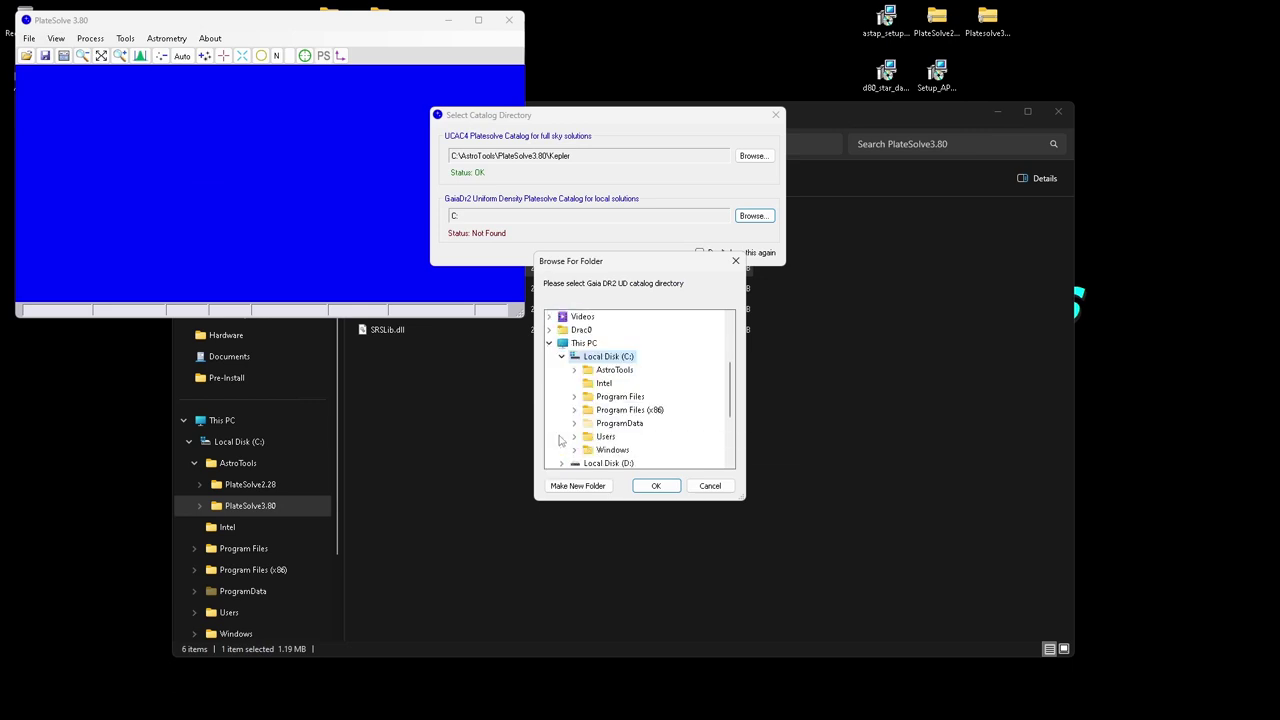
left_click(574, 370)
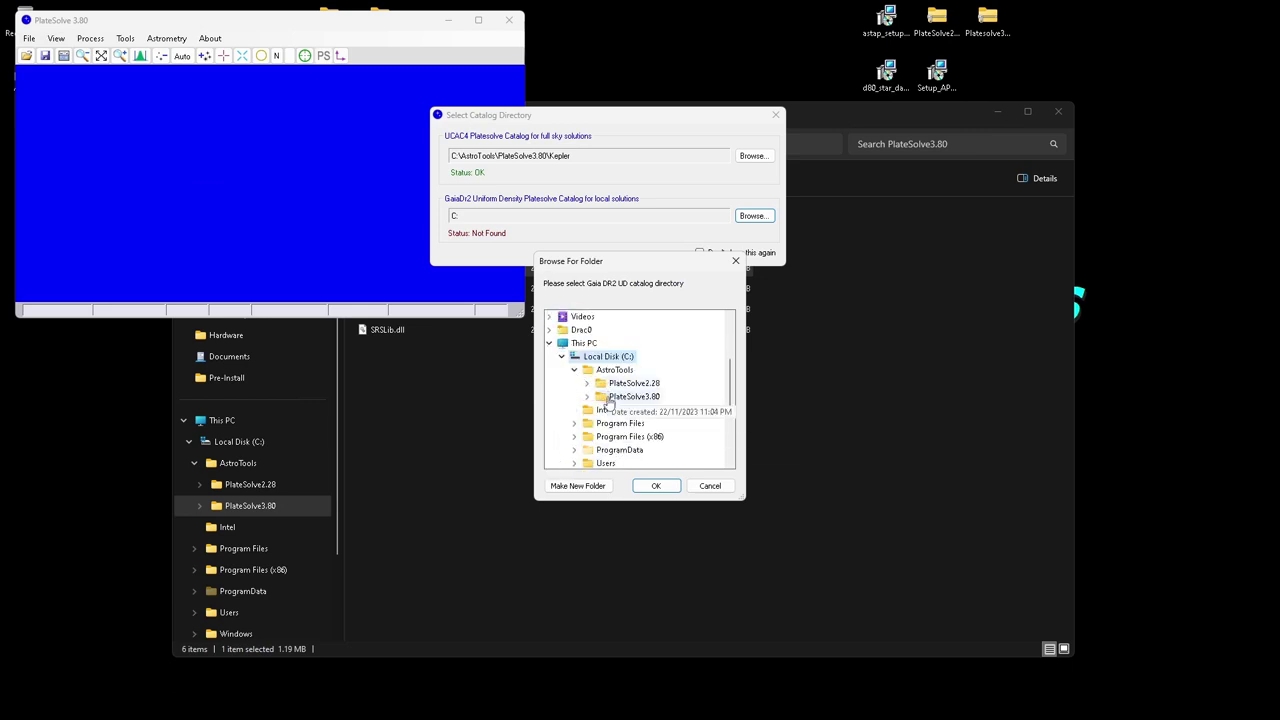
double_click(607, 398)
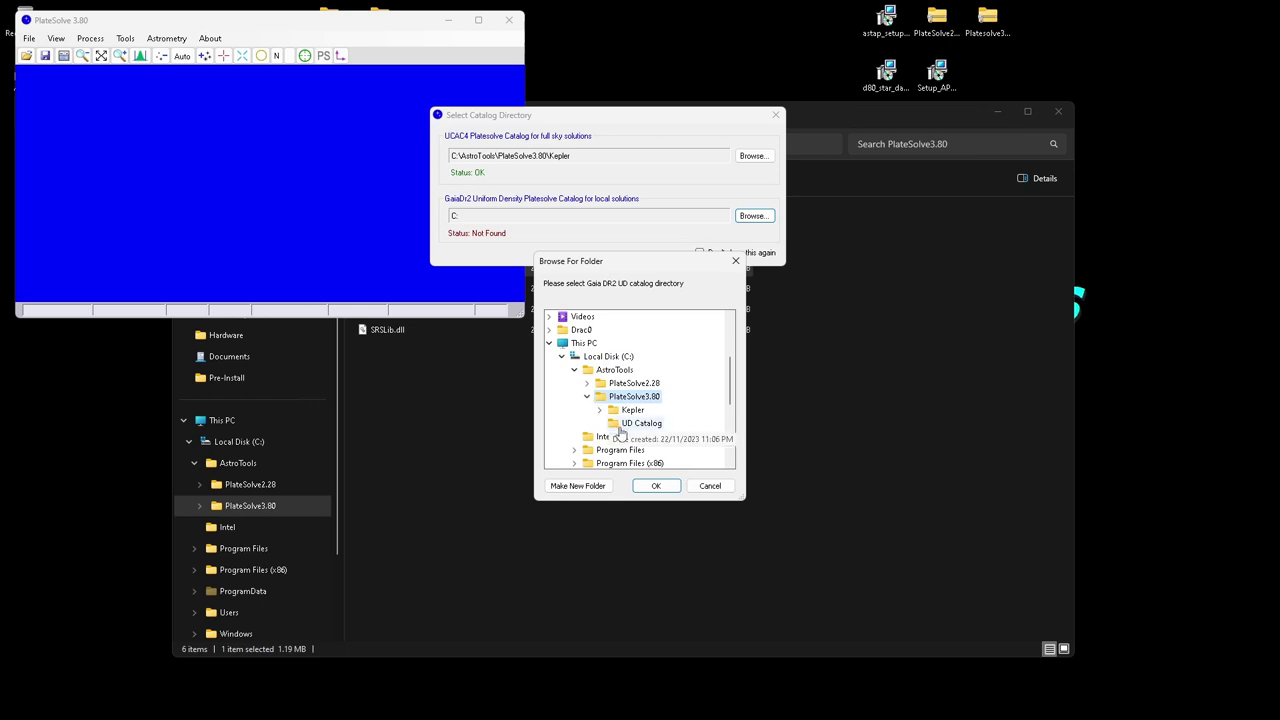
left_click(620, 427)
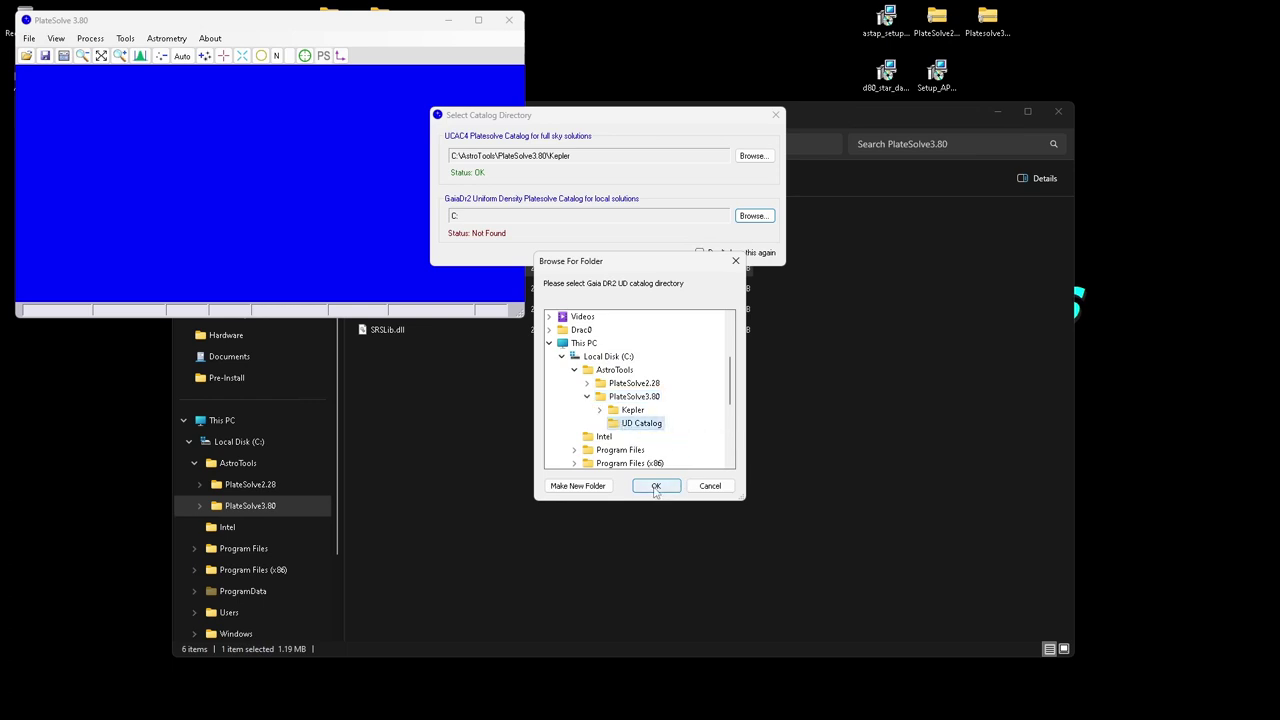
left_click(655, 486)
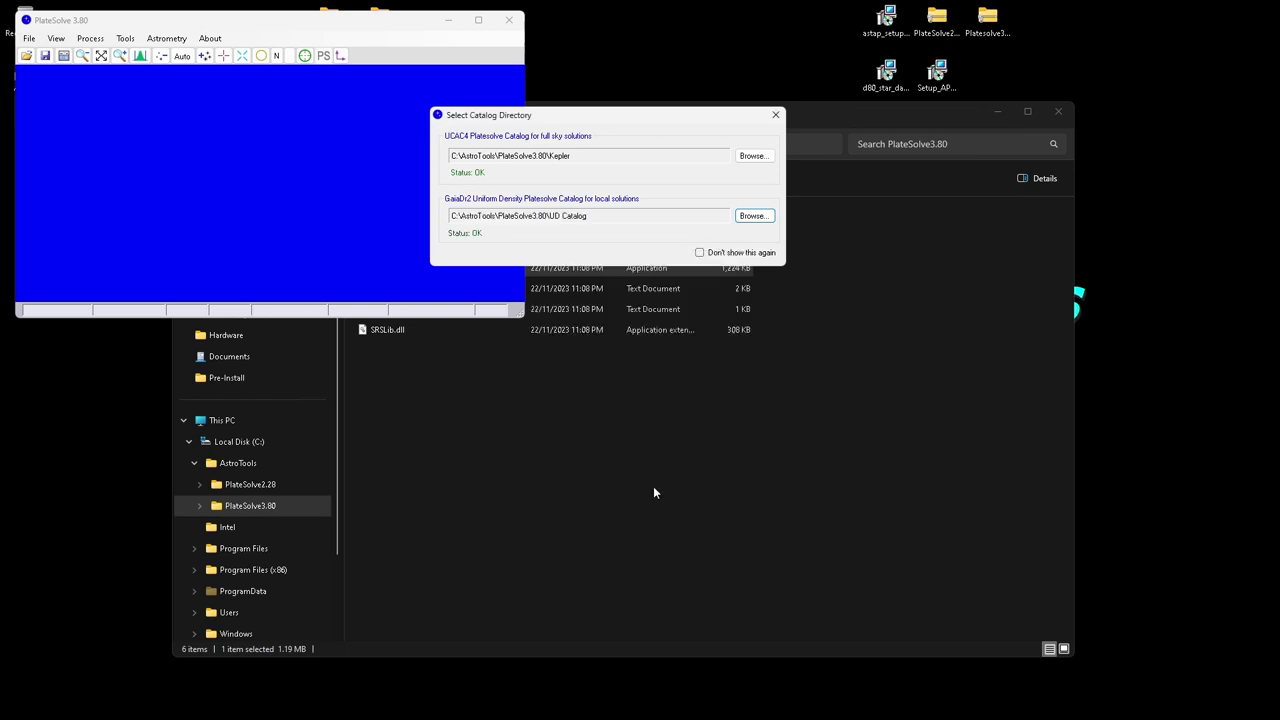
Close the catalog directory dialog, PlateSolve 3.80 and File Explorer.
left_click(775, 115)
left_click_drag(313, 20, 402, 142)
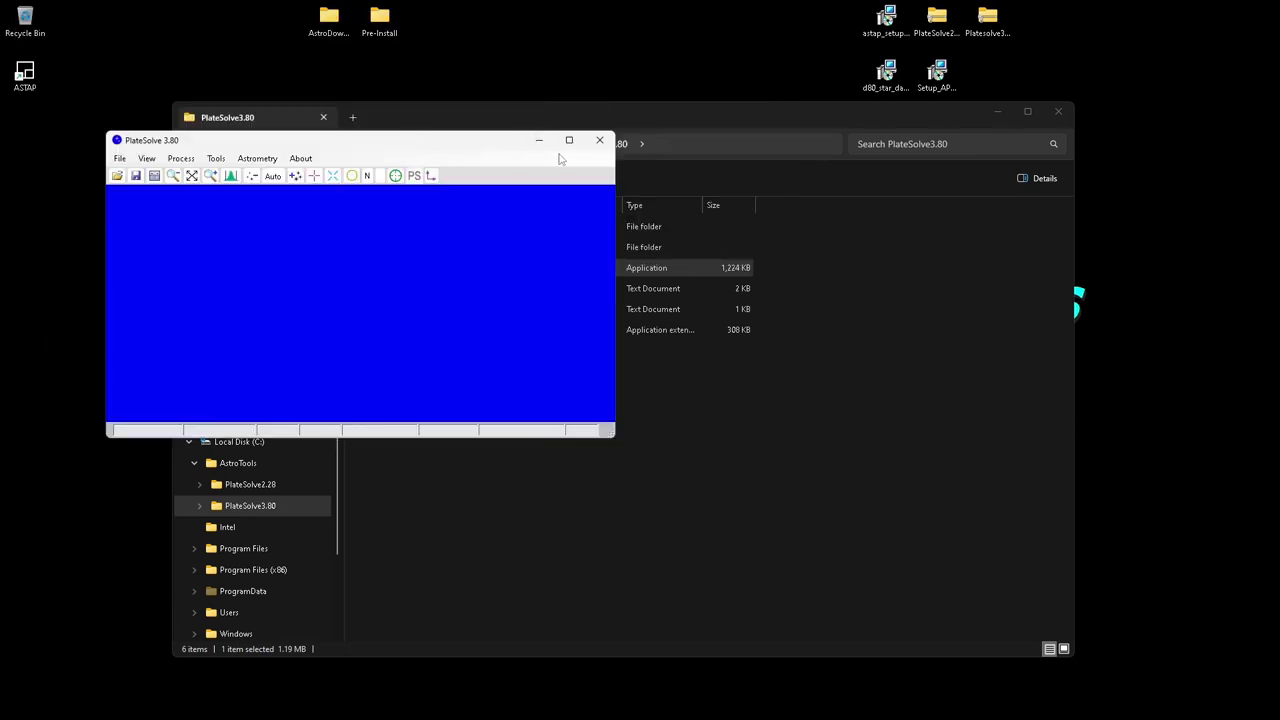
left_click(599, 140)
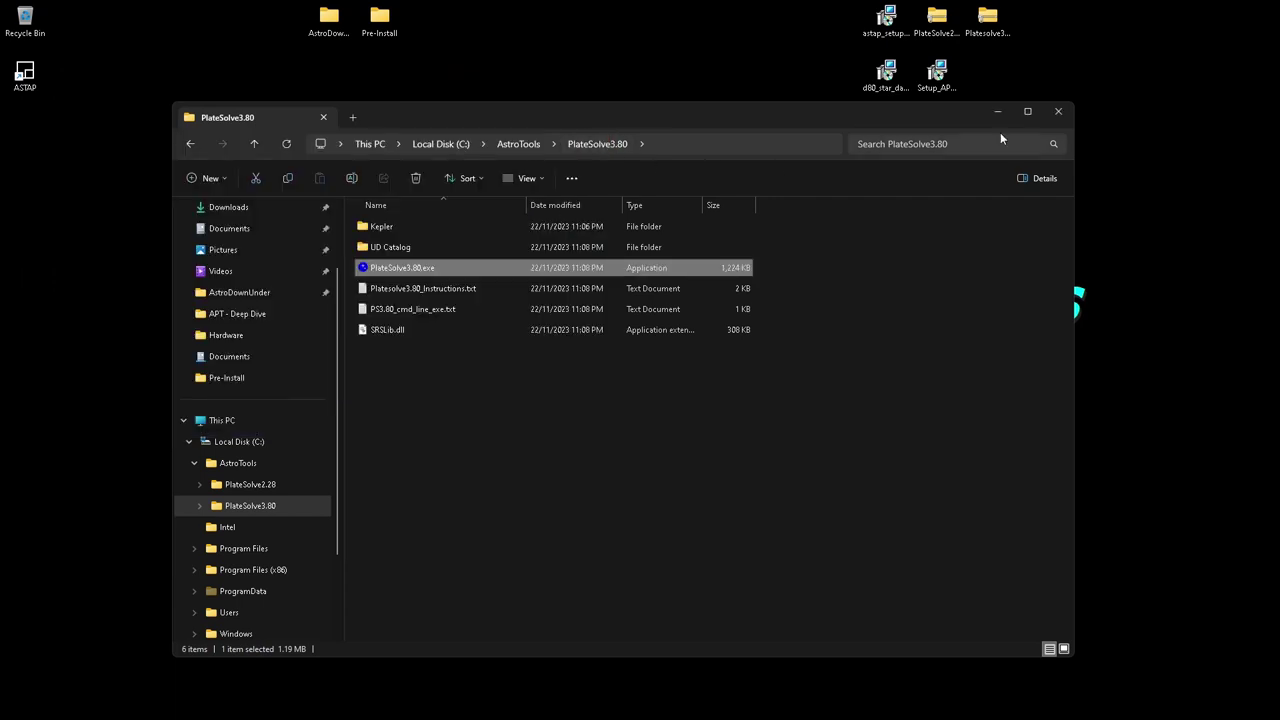
left_click(1056, 112)
Go to the astrogb.com All Sky Plate Solver page and download Install.exe.
left_click(604, 190)
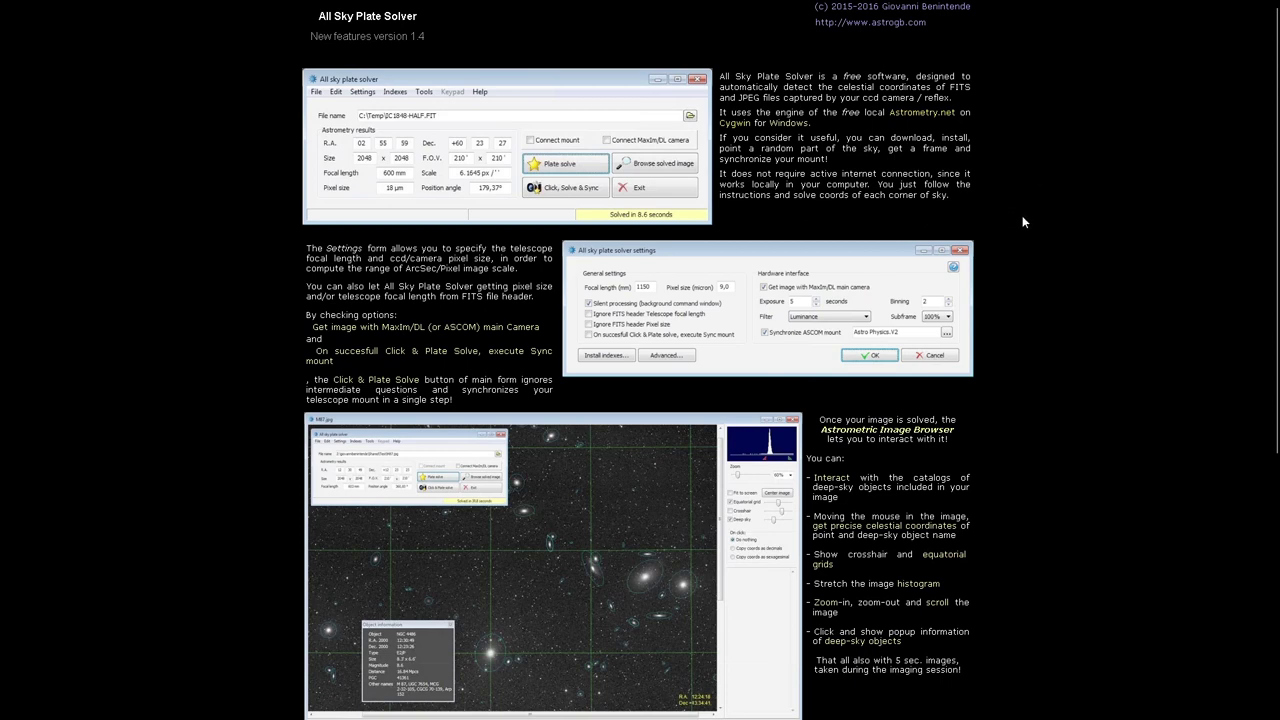
scroll(1022, 215, "down", 4)
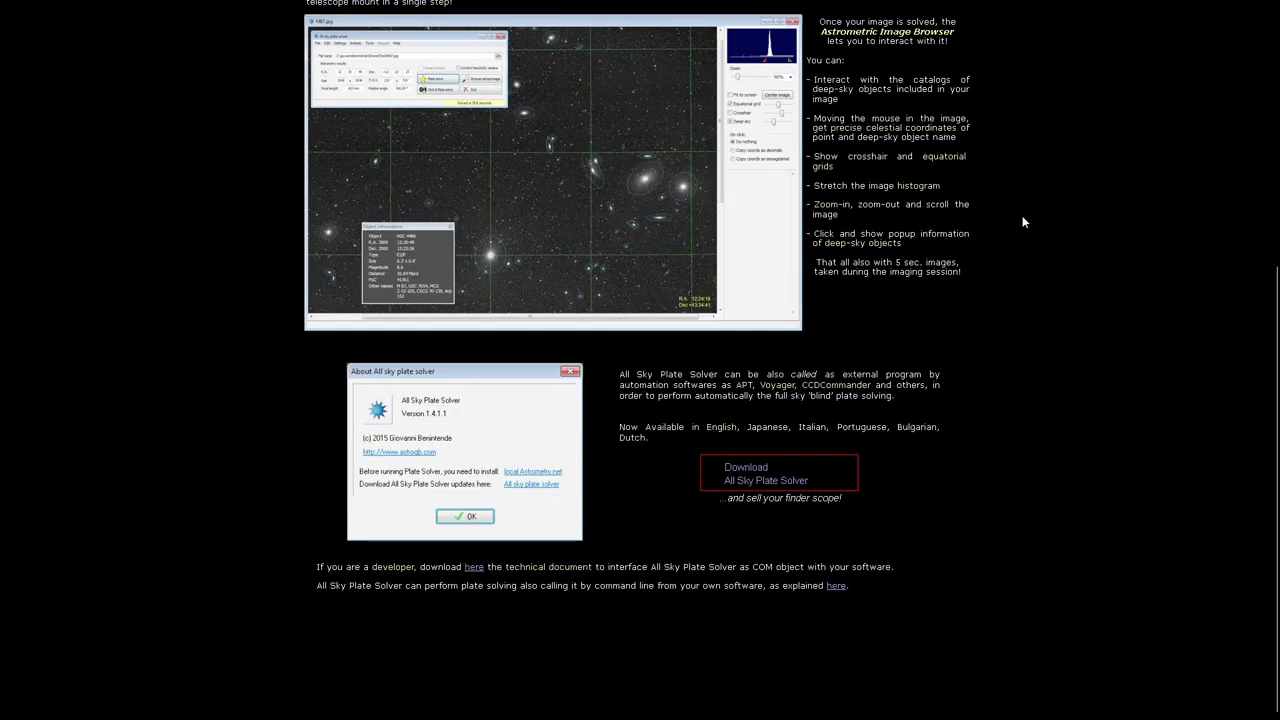
left_click(752, 487)
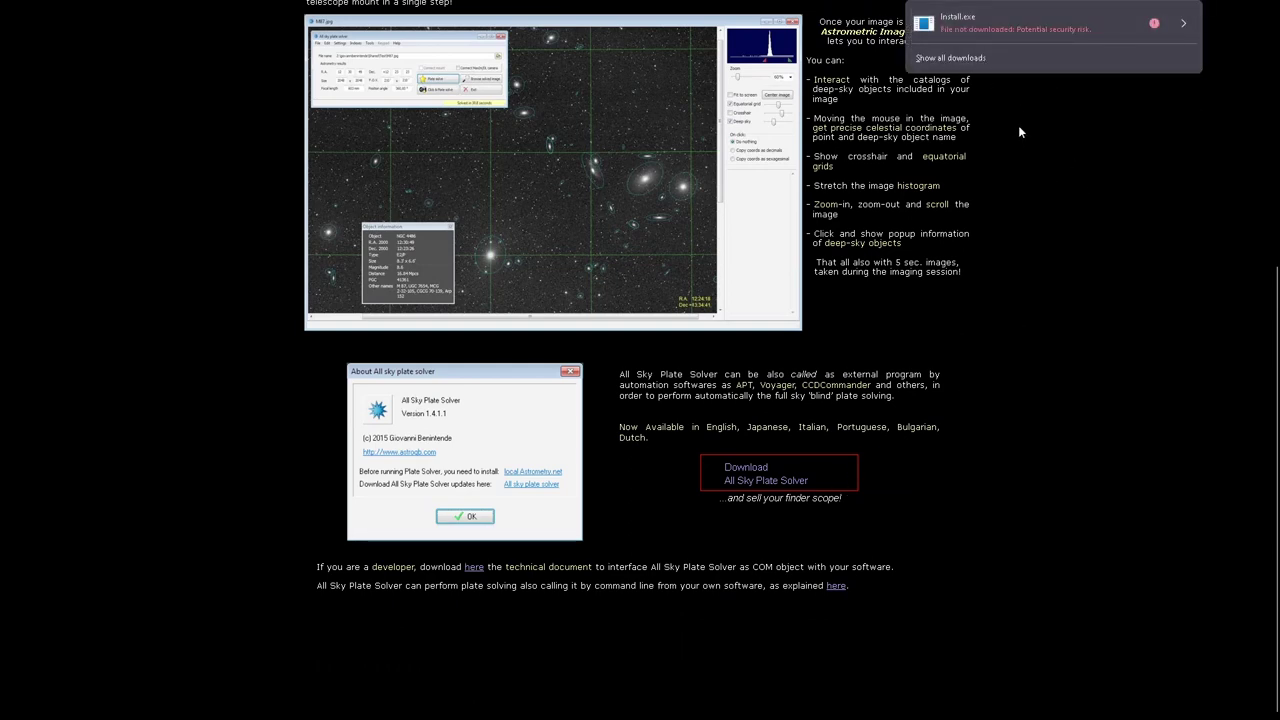
Allow the blocked Install.exe download and show Firefox's recent downloads list.
left_click(971, 32)
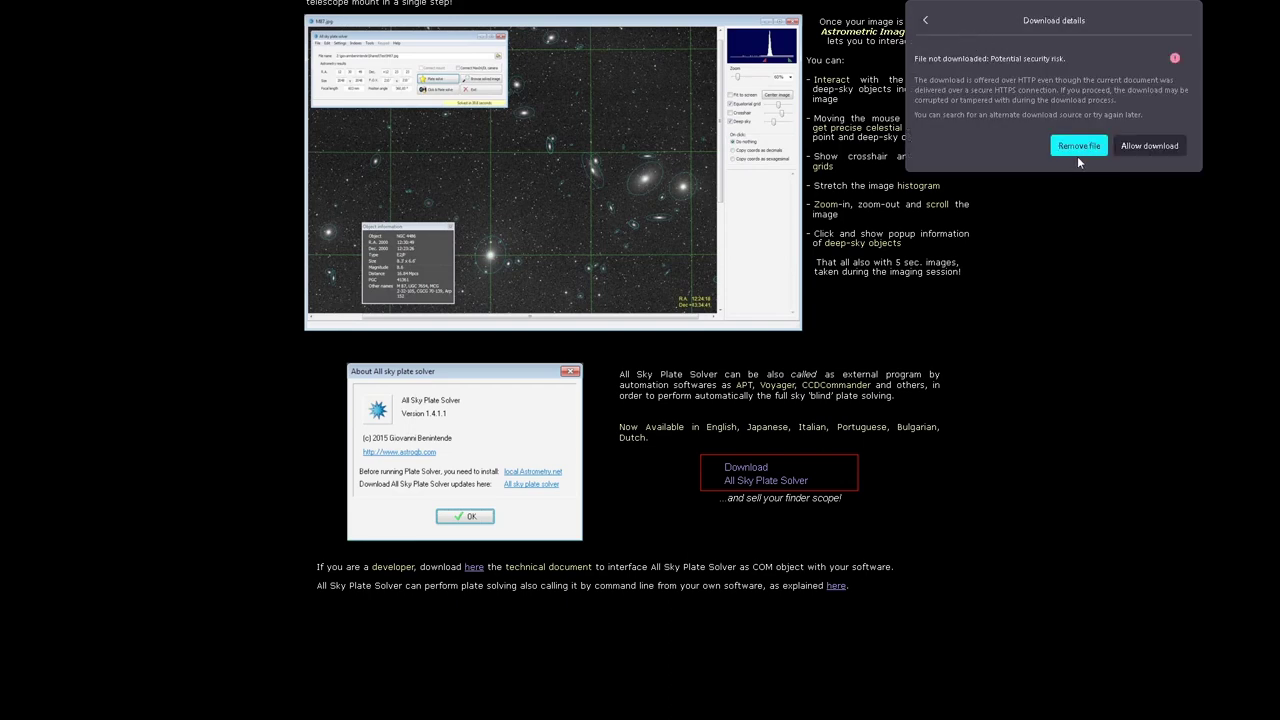
left_click(1148, 147)
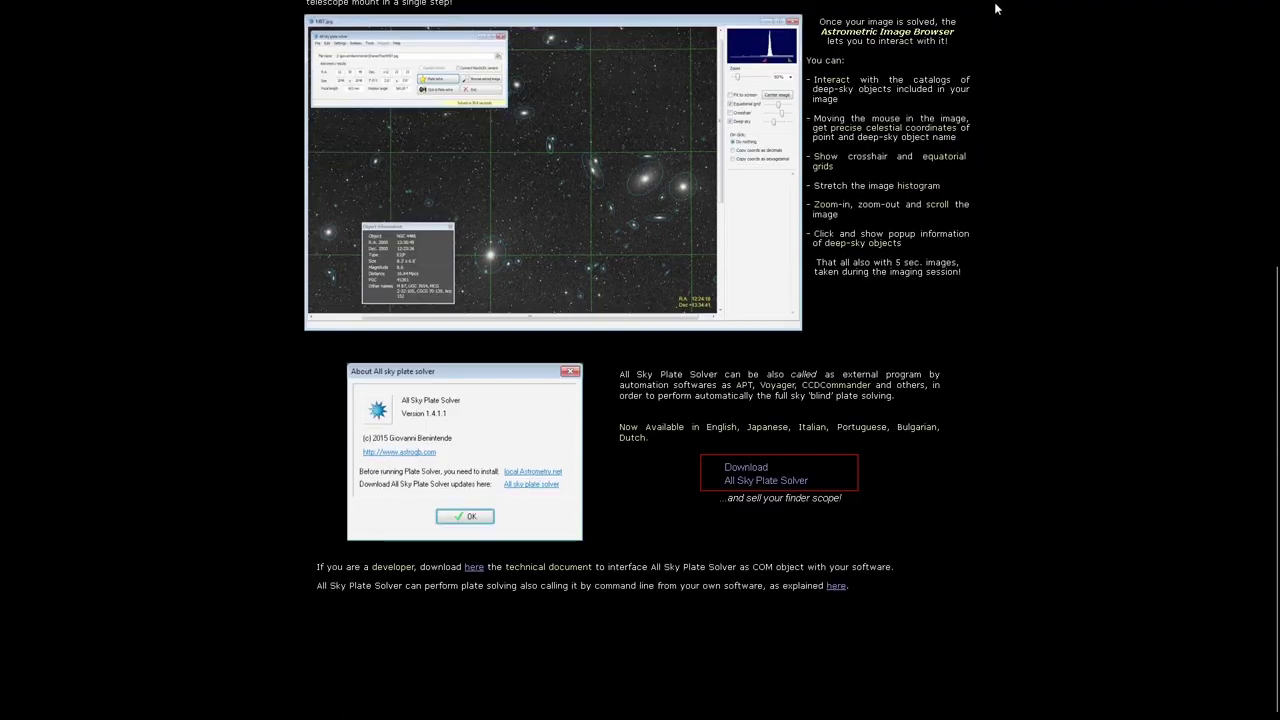
mouse_move(996, 8)
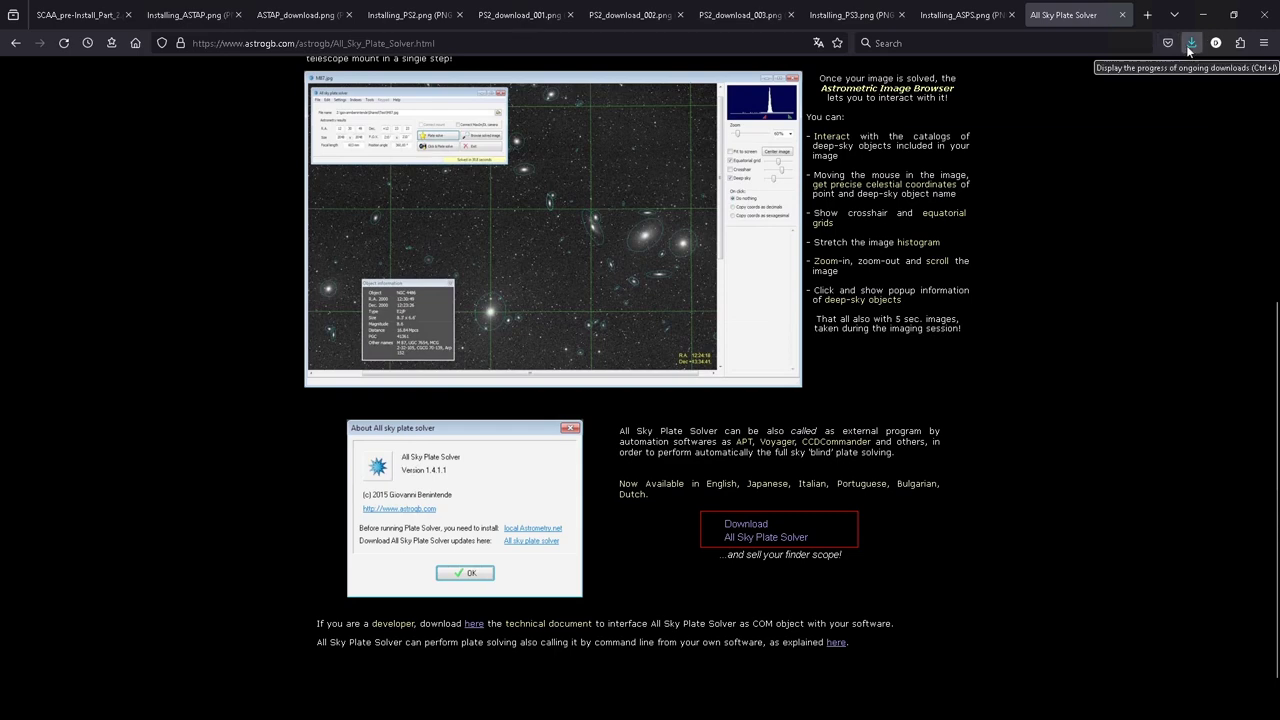
left_click(1190, 45)
Install All Sky Plate Solver to C:\Program Files (x86)\PlateSolver using default setup options, then minimise Firefox.
left_click(953, 79)
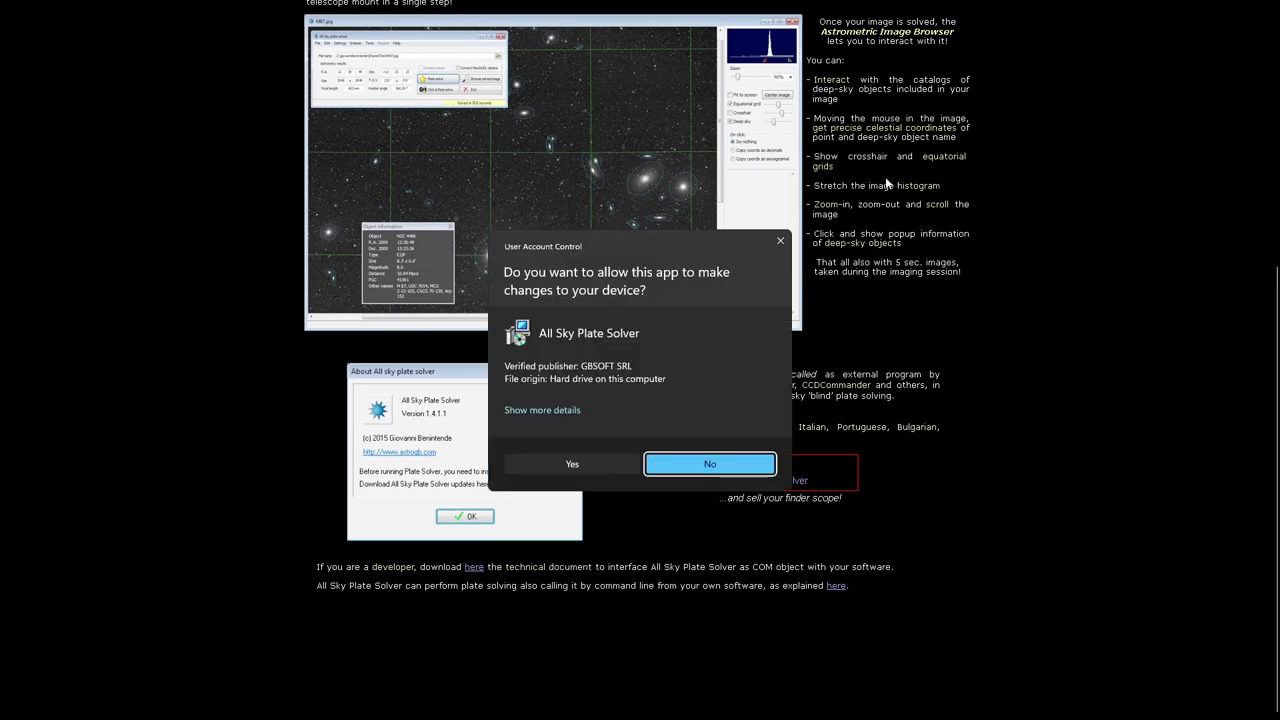
left_click(574, 463)
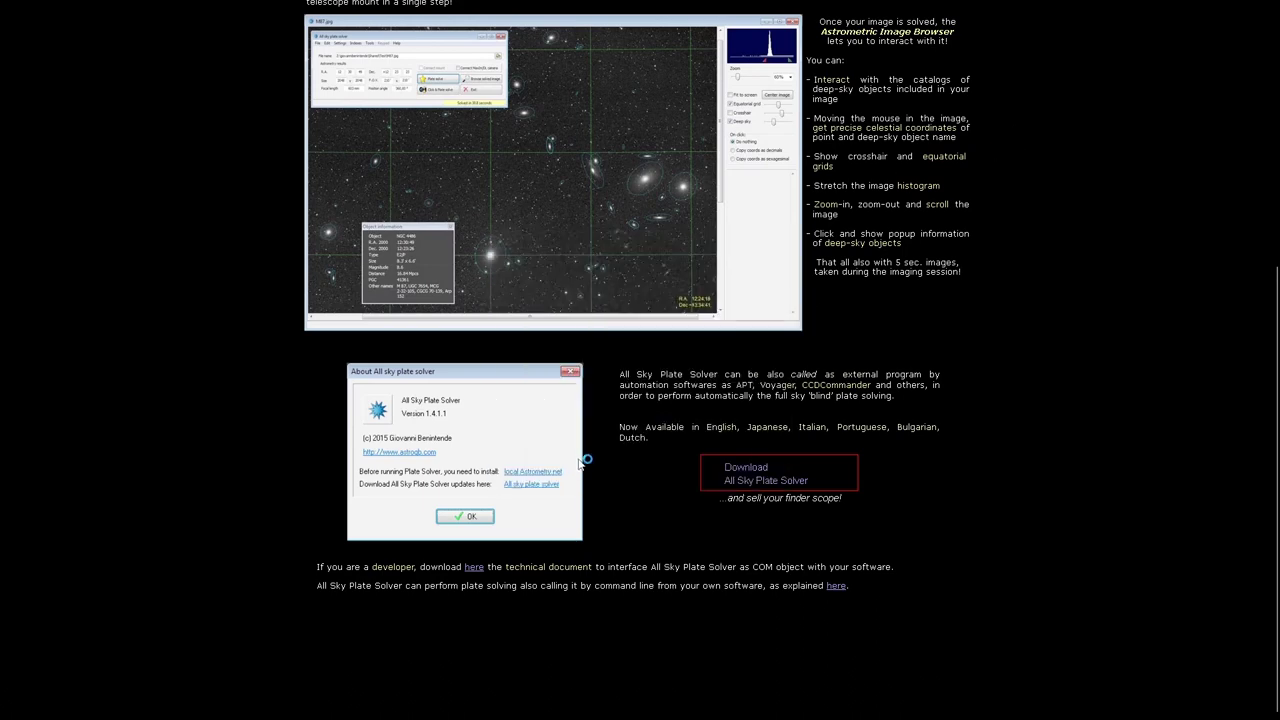
left_click(654, 396)
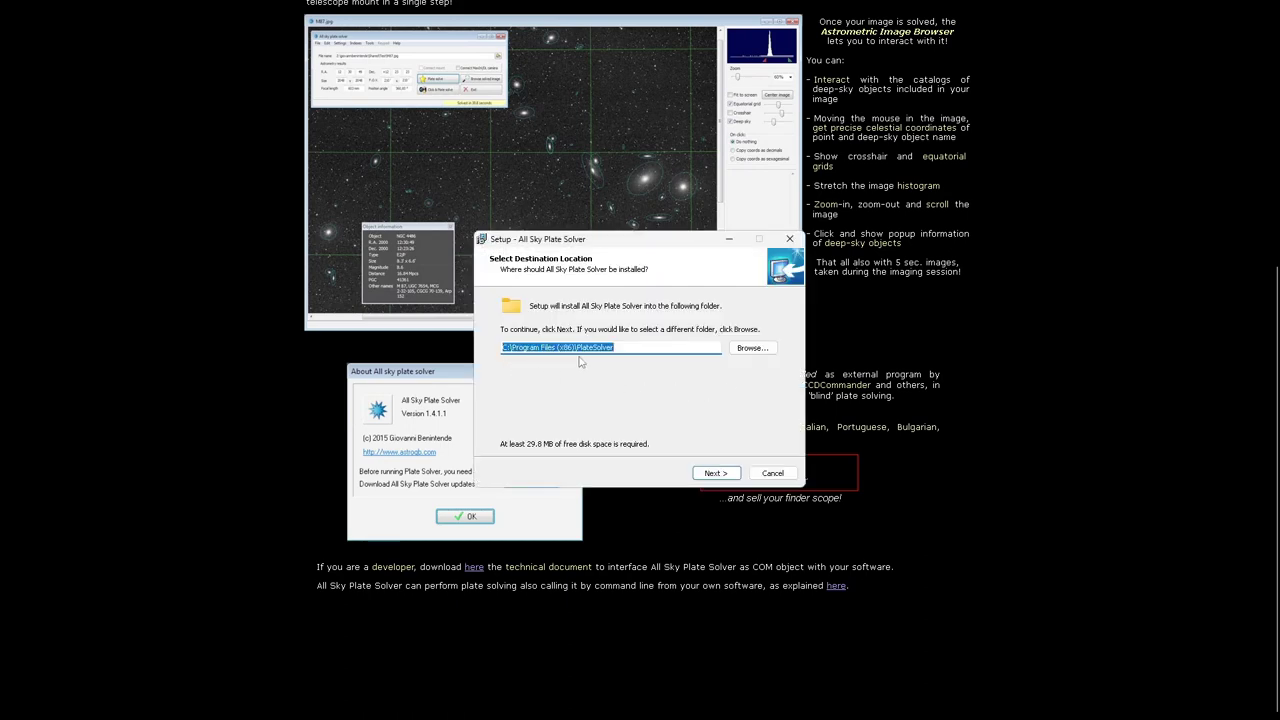
left_click(716, 474)
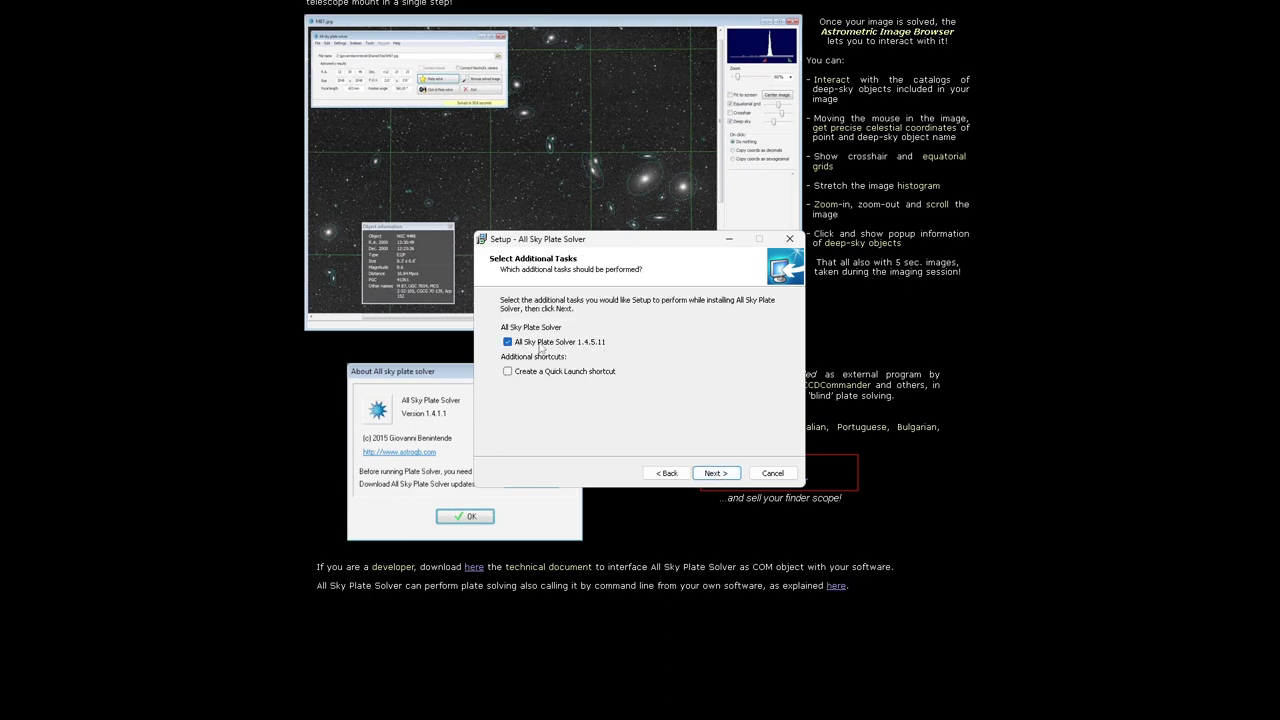
left_click(718, 476)
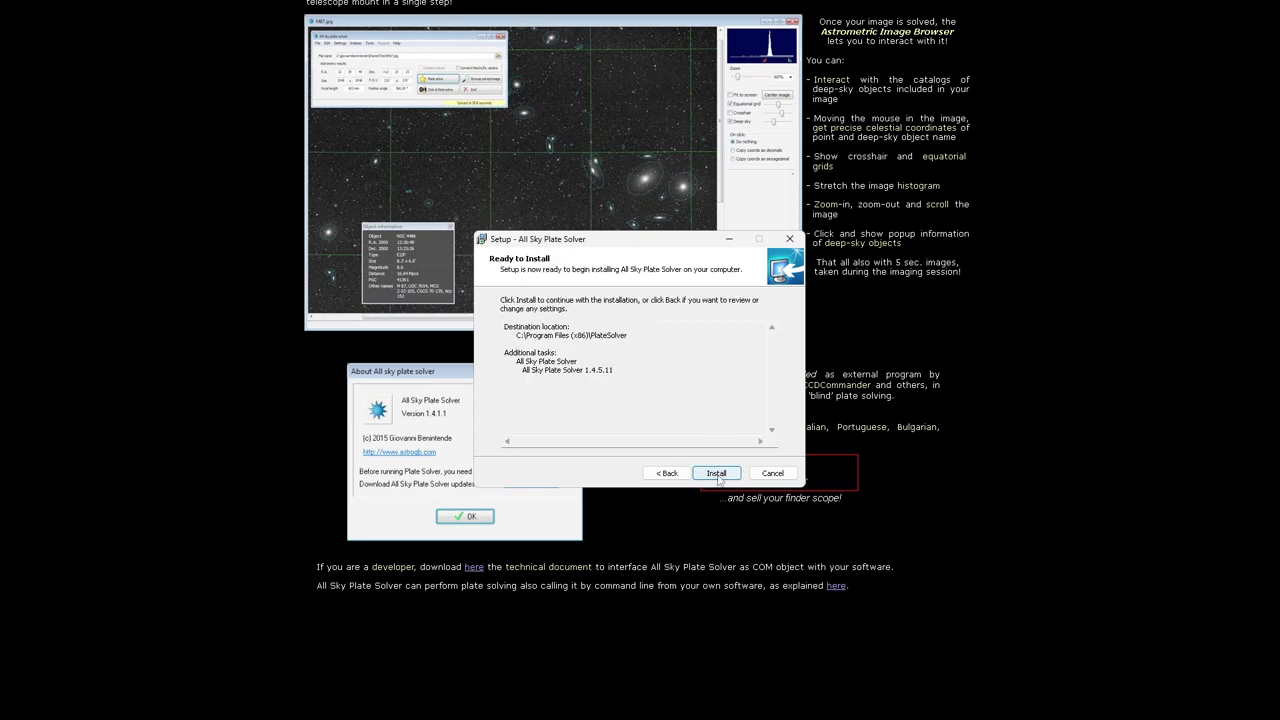
left_click(718, 476)
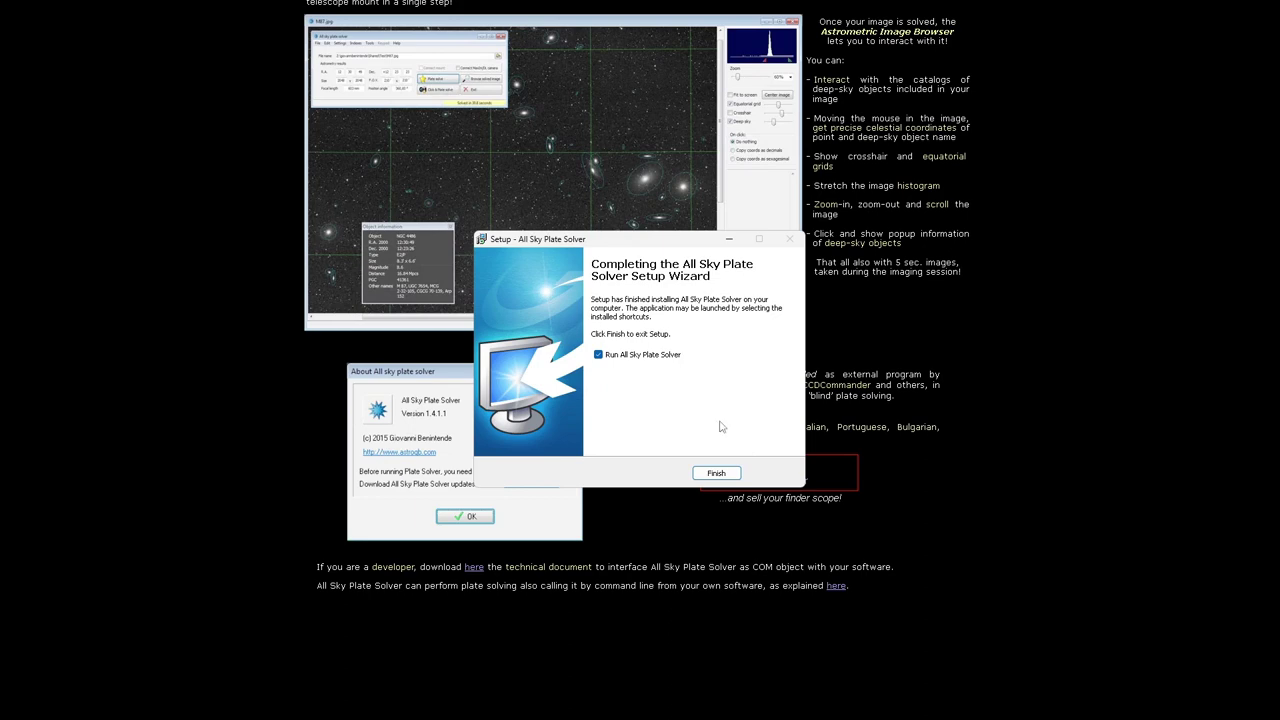
mouse_move(1160, 10)
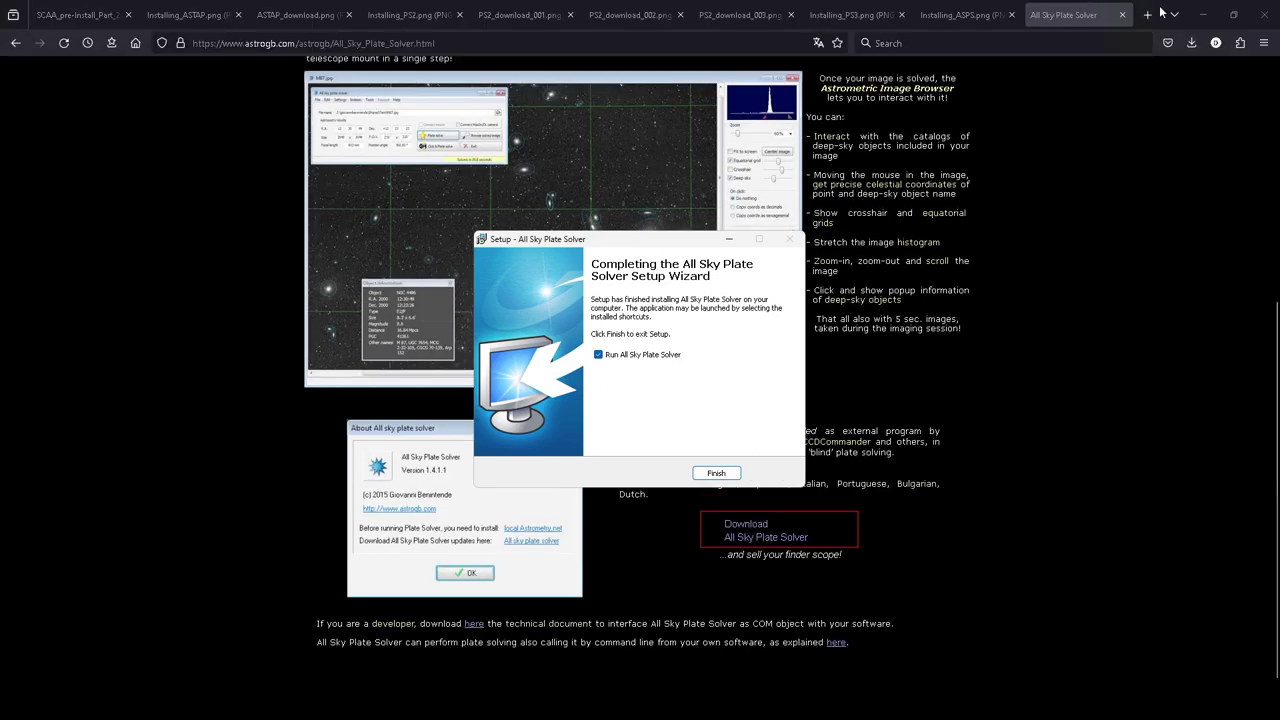
left_click(1213, 21)
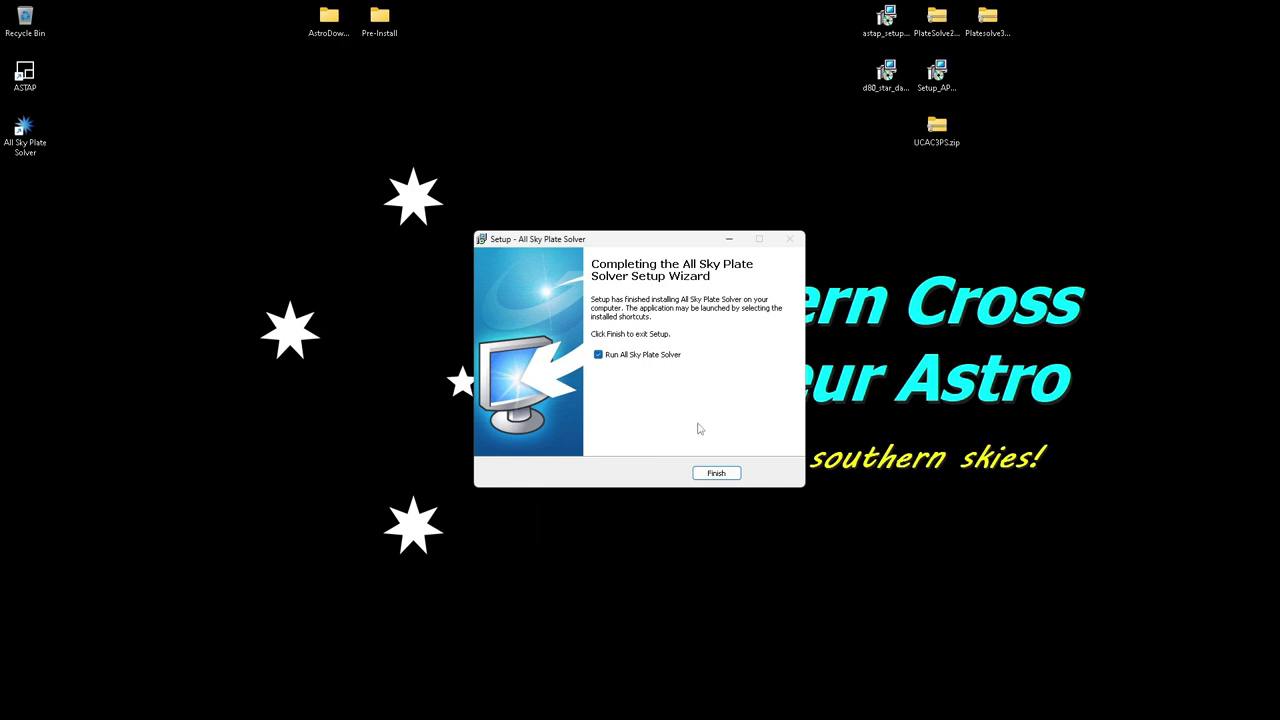
Finish setup, launch All Sky Plate Solver, accept downloading missing indexes, and start entering focal length 300.
left_click(718, 477)
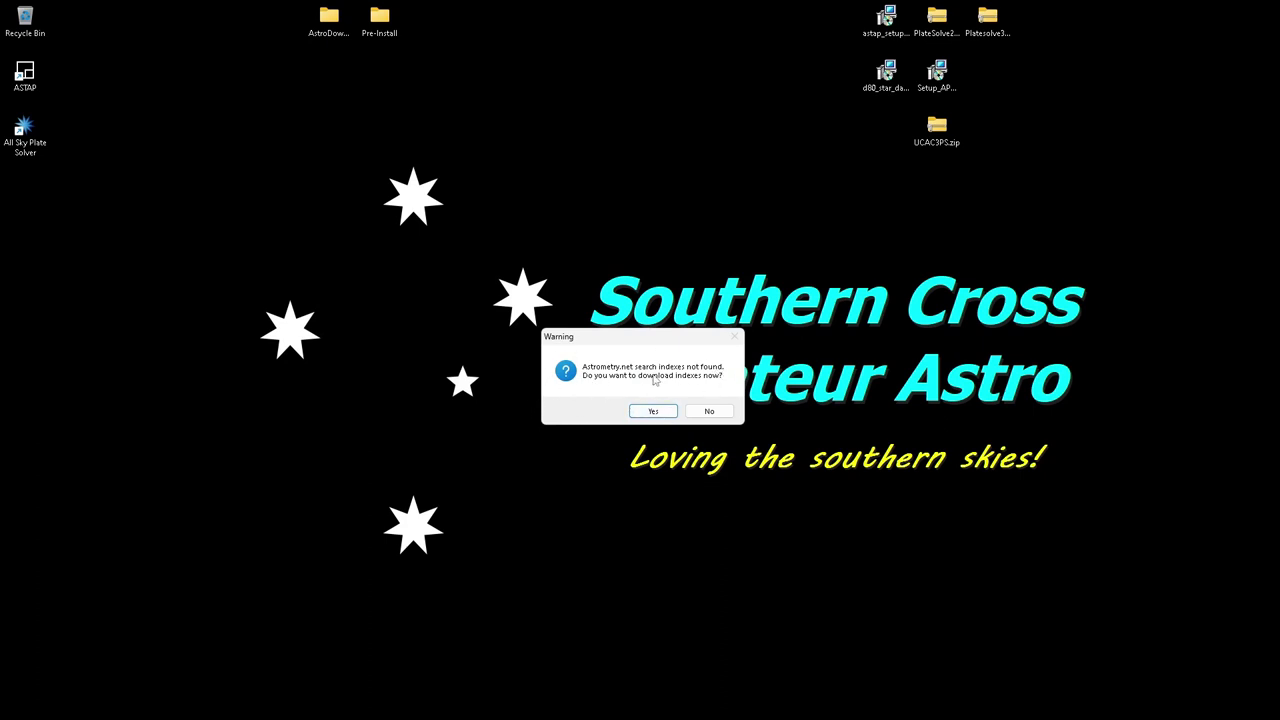
left_click(662, 414)
left_click_drag(659, 220, 664, 196)
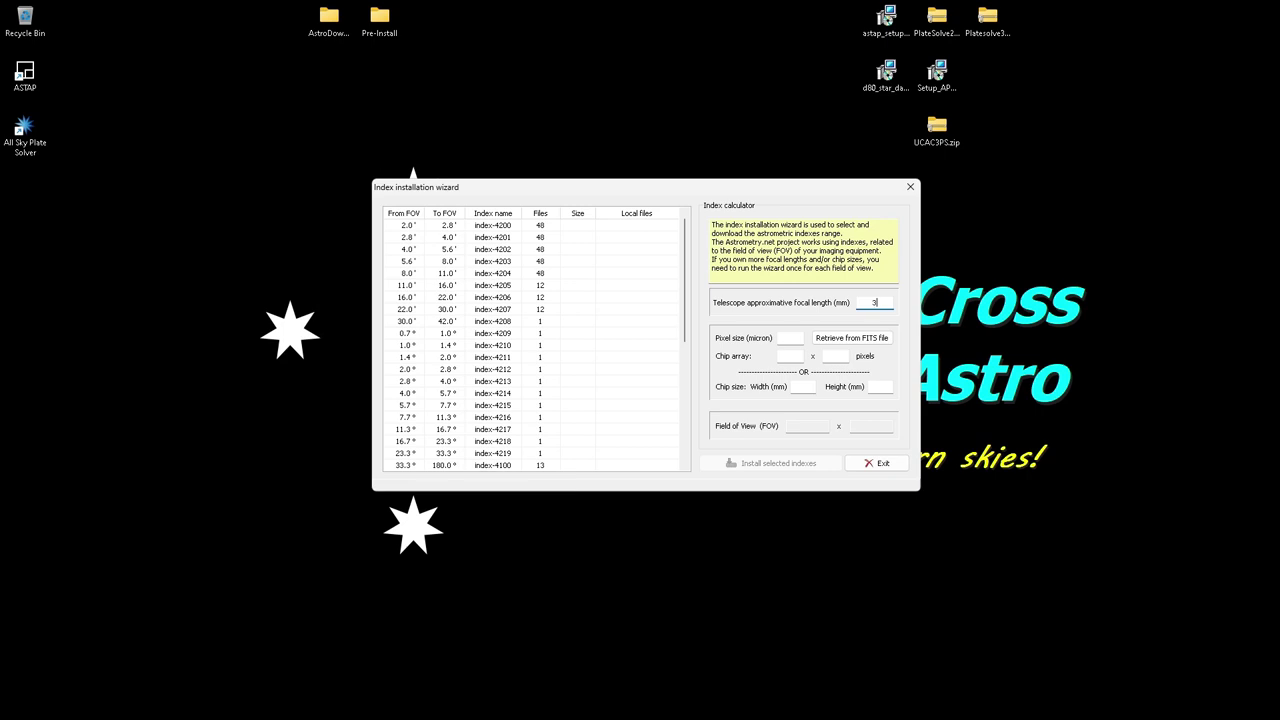
type("00")
Set the chip size to 35×24 mm for the 300 mm focal length.
left_click(803, 387)
type("35")
left_click(880, 386)
type("25")
key("shift+Home")
type("24")
left_click(808, 388)
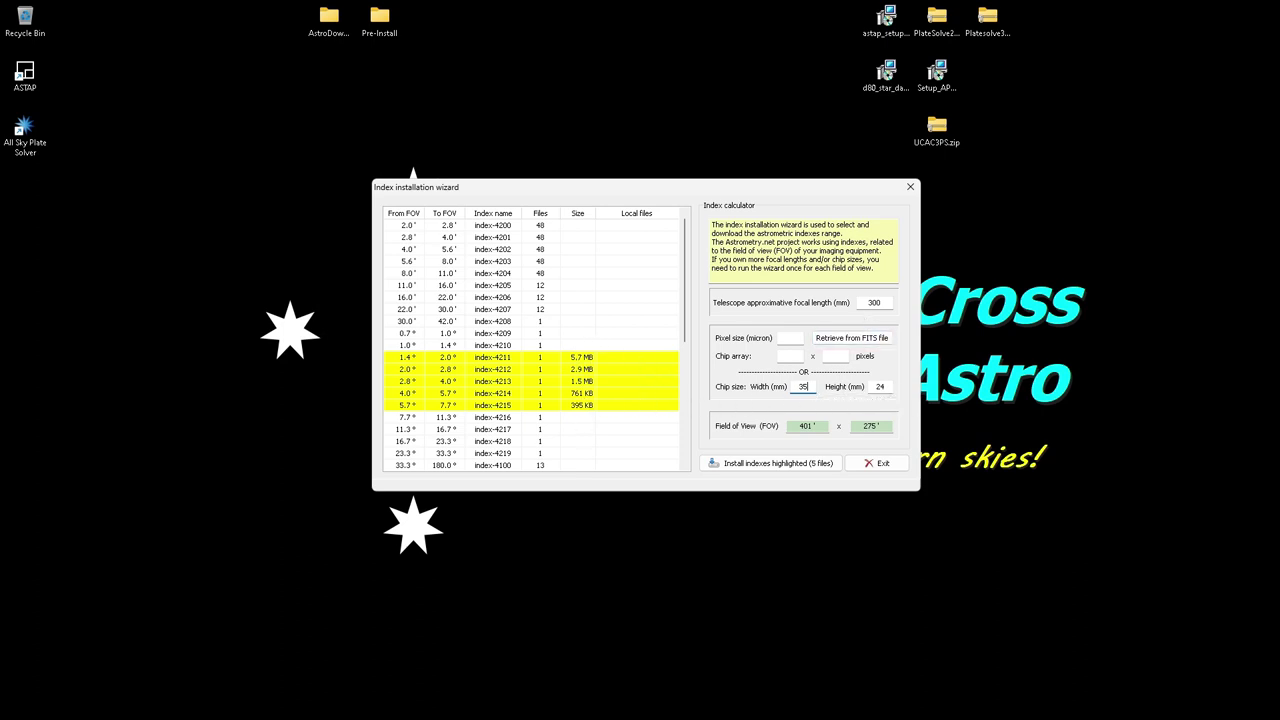
Download and install the five highlighted indexes 4211–4215.
left_click(766, 466)
left_click(660, 415)
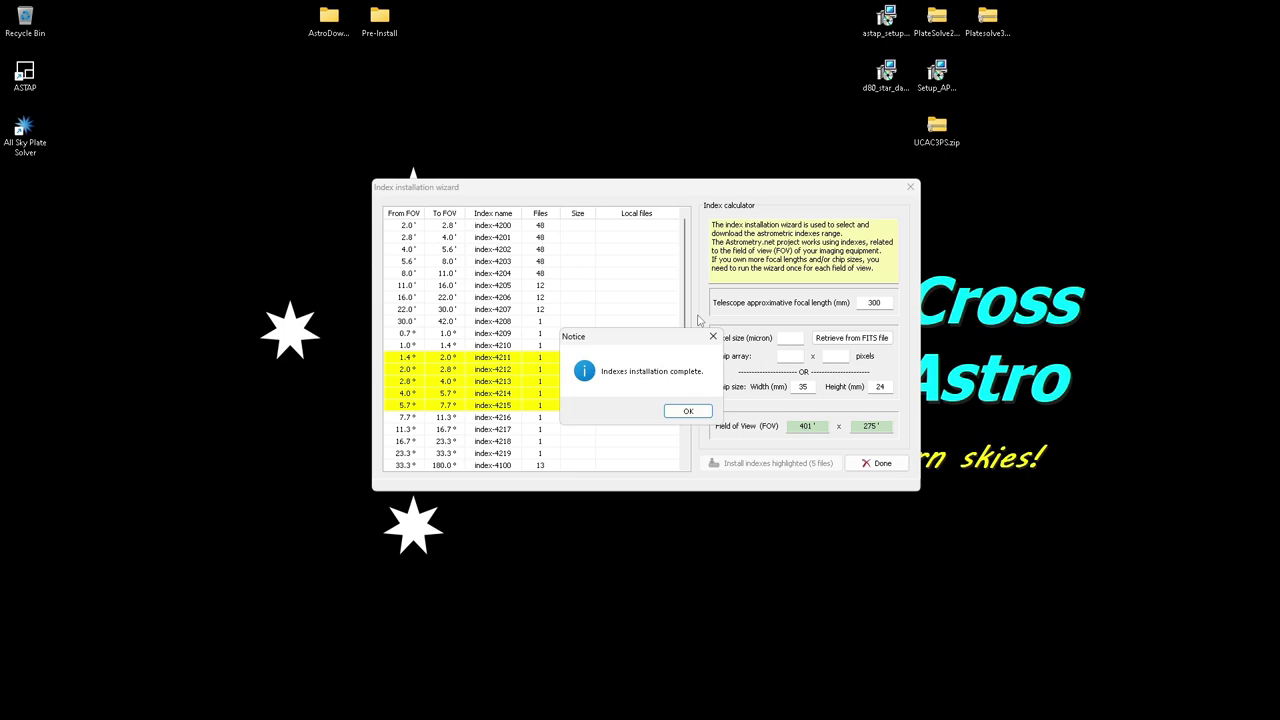
left_click(688, 411)
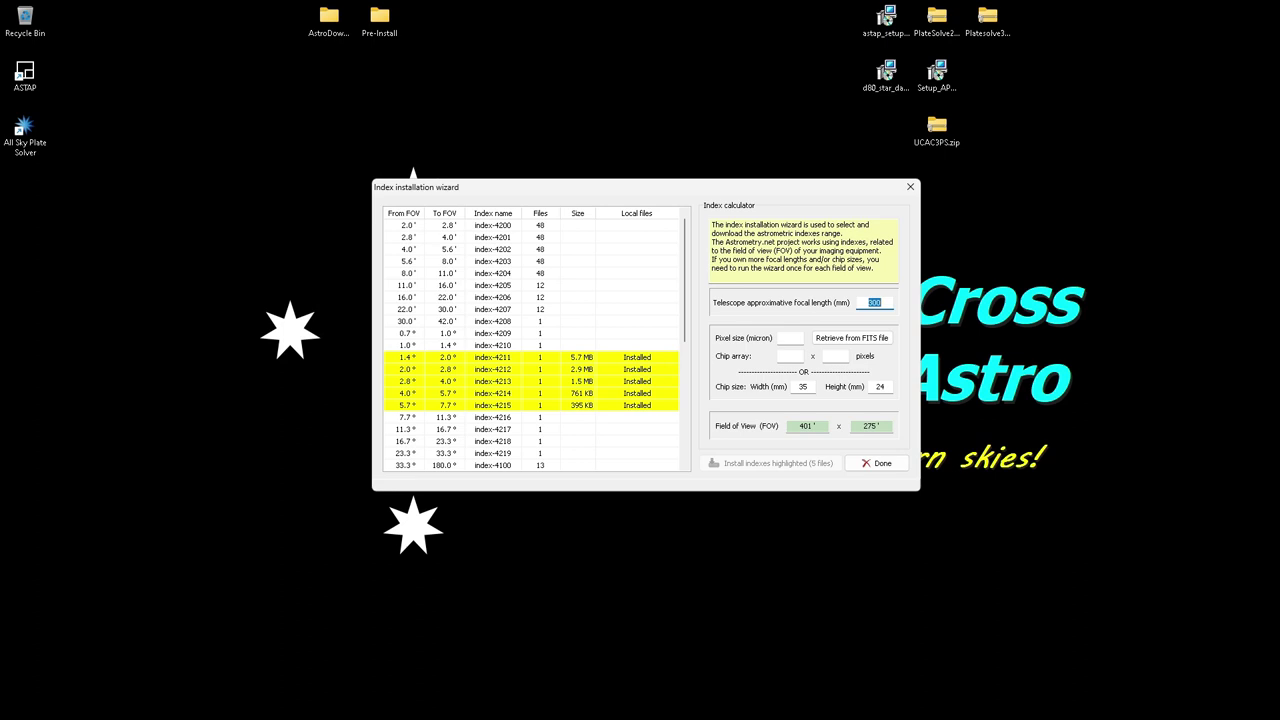
Enter focal length 960 mm and a 5×3 mm chip to highlight indexes 4200–4206.
type("960")
double_click(803, 386)
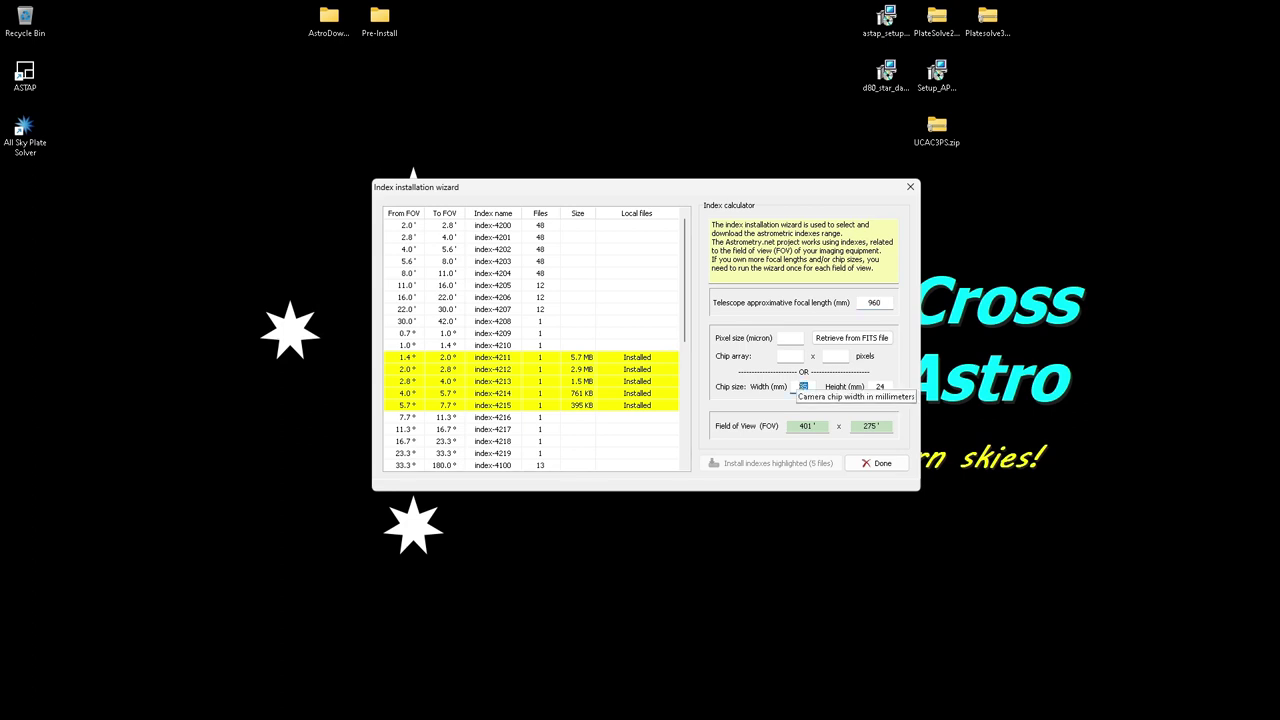
type("5")
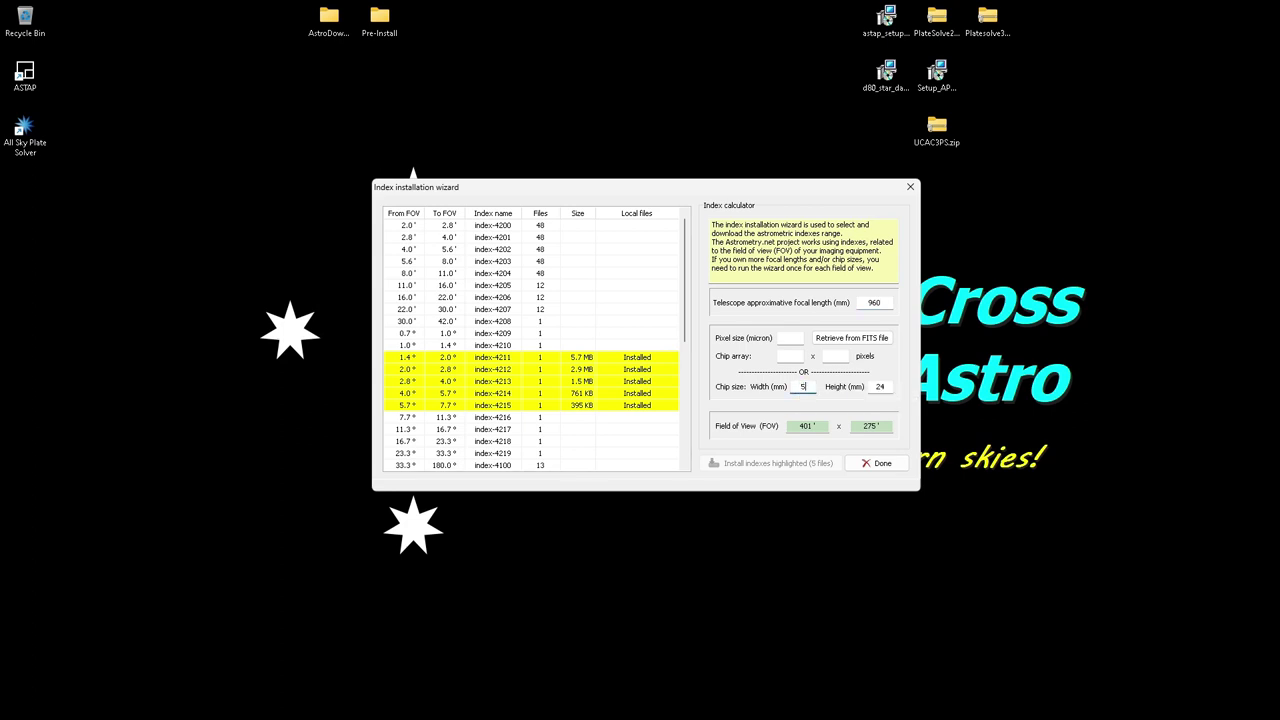
double_click(876, 388)
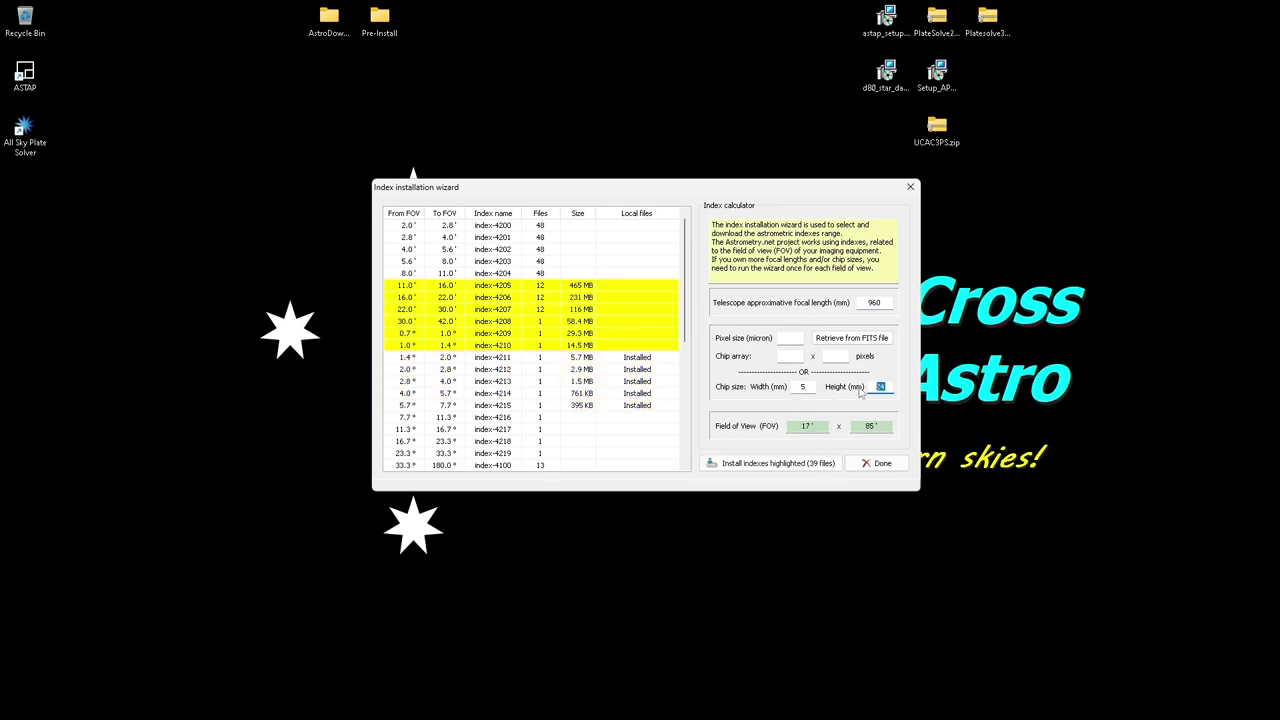
type("3")
key("shift+Tab")
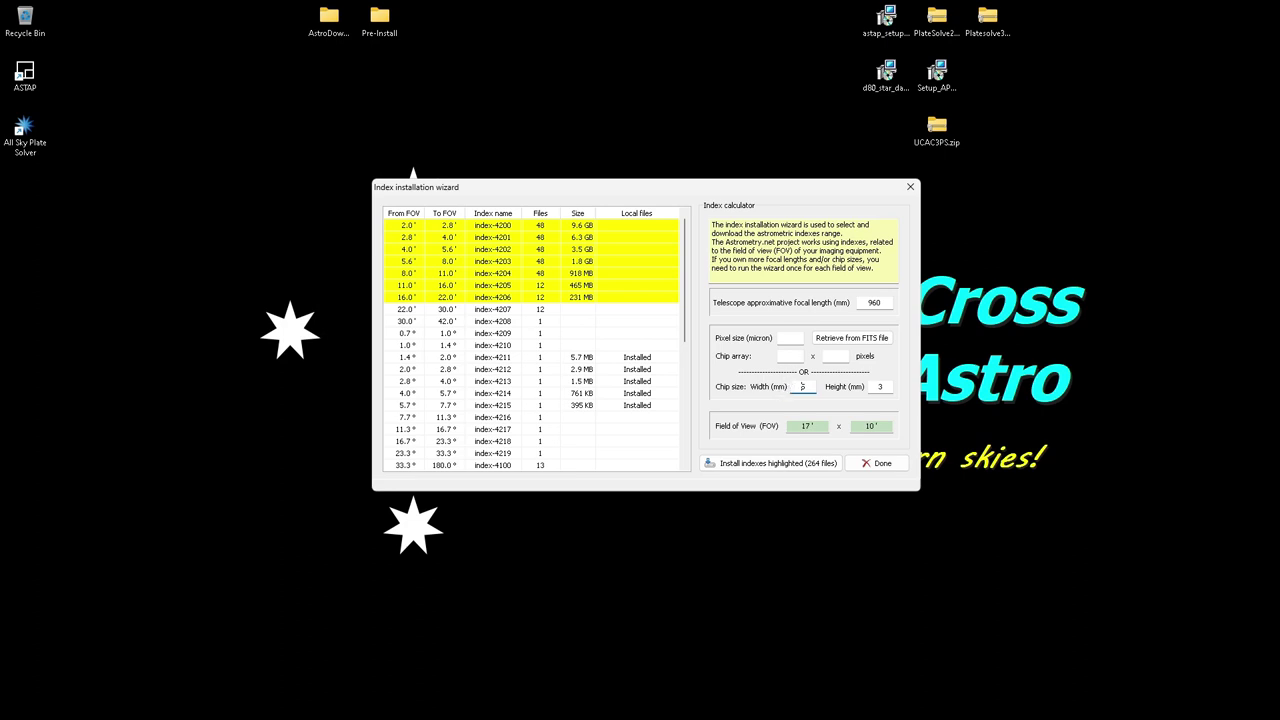
Enter focal length 560 mm with a 19×13 mm chip and confirm downloading the 15 highlighted index files.
double_click(872, 302)
type("560")
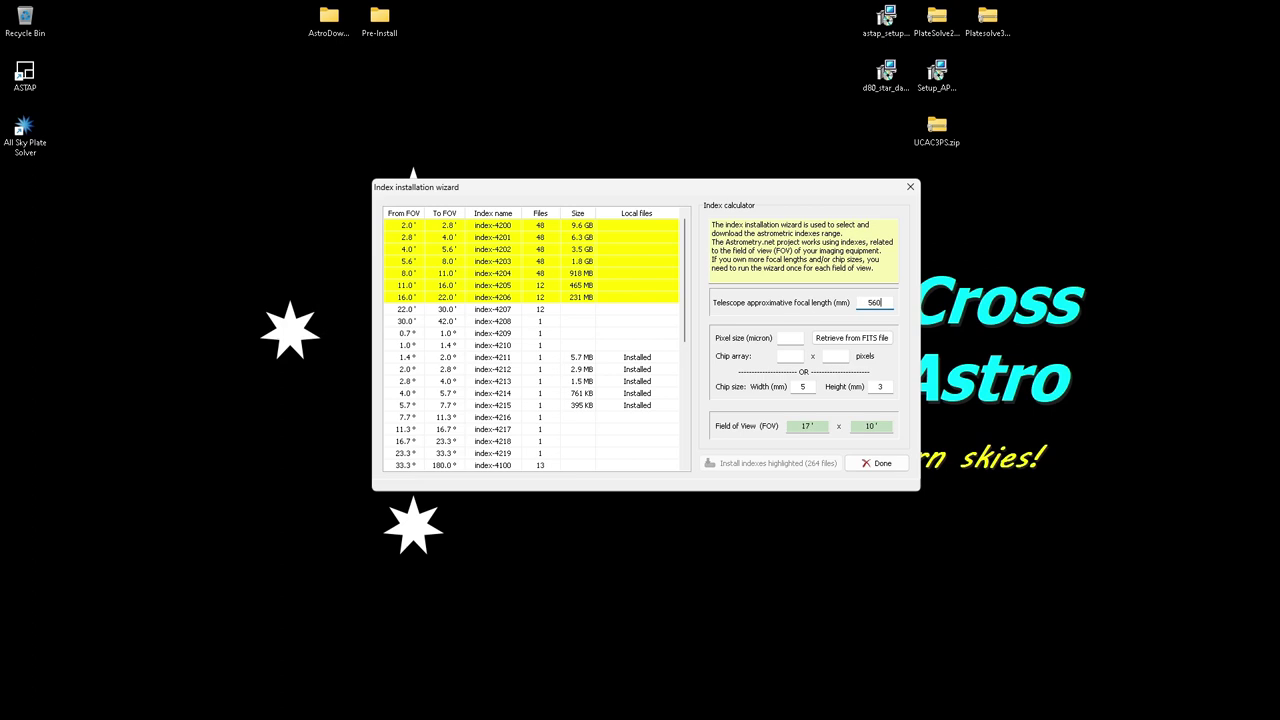
double_click(803, 386)
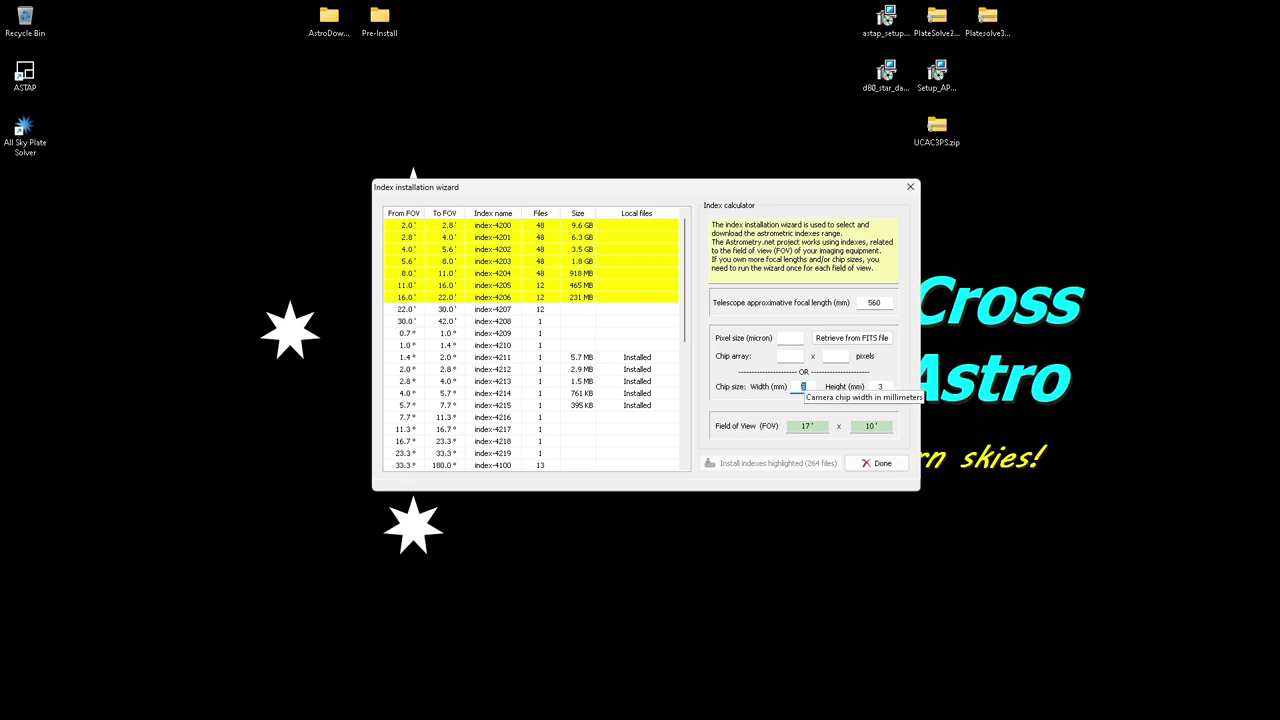
type("19")
key("Tab")
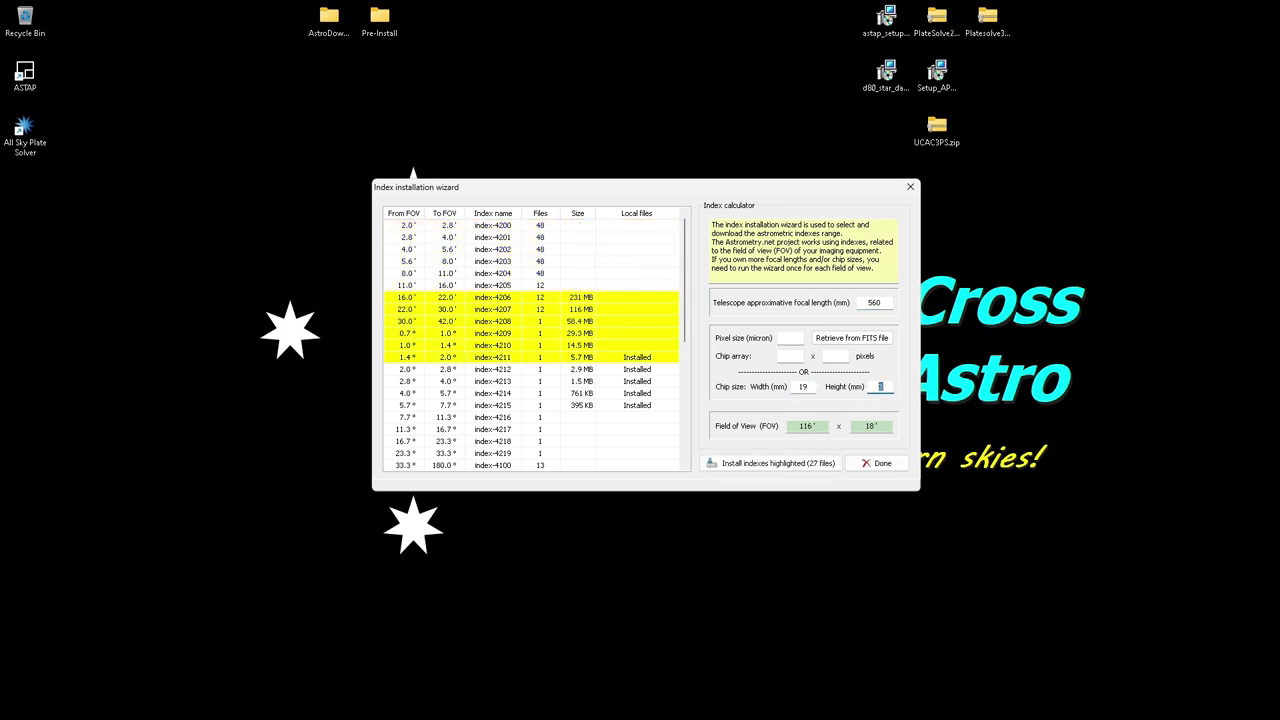
type("13")
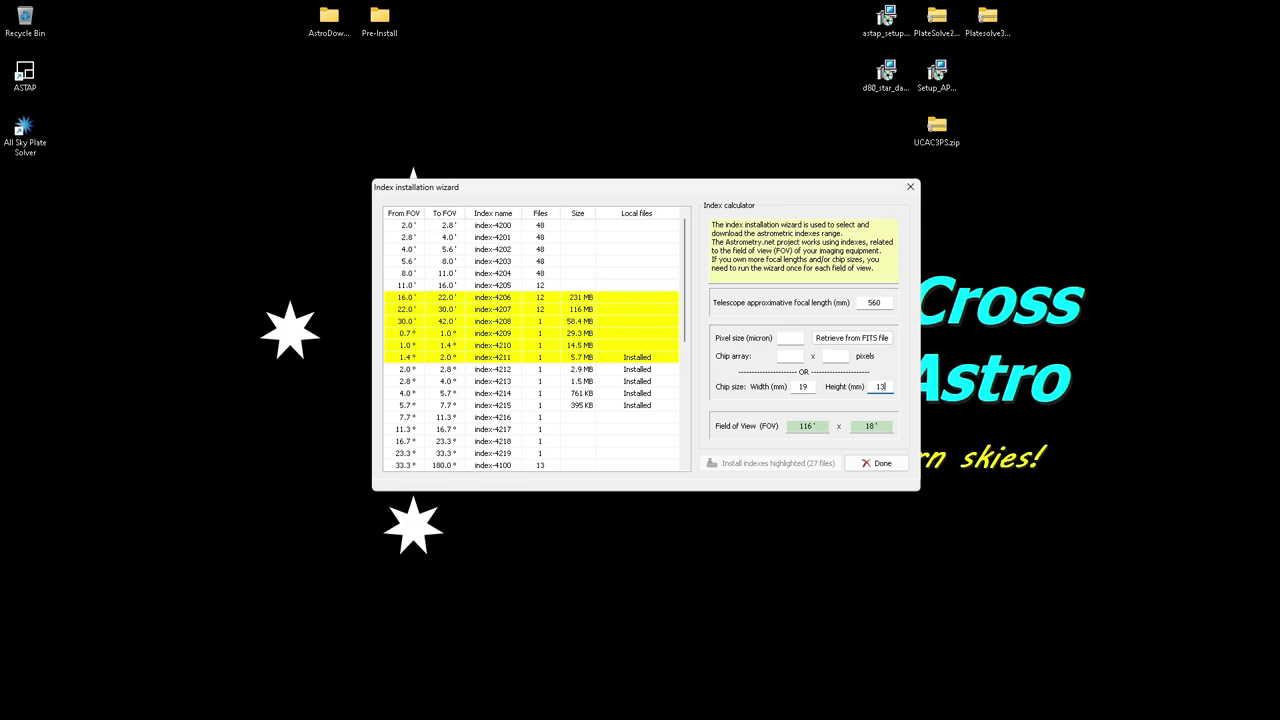
key("shift+Tab")
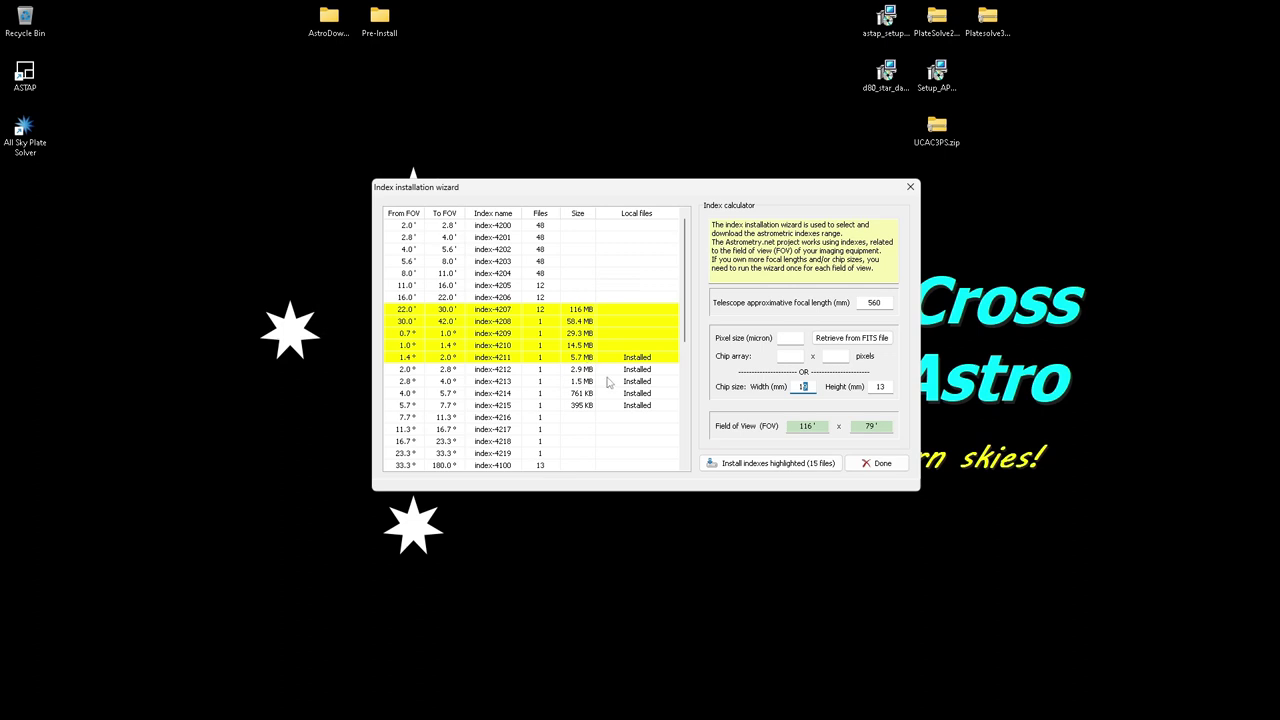
left_click(765, 465)
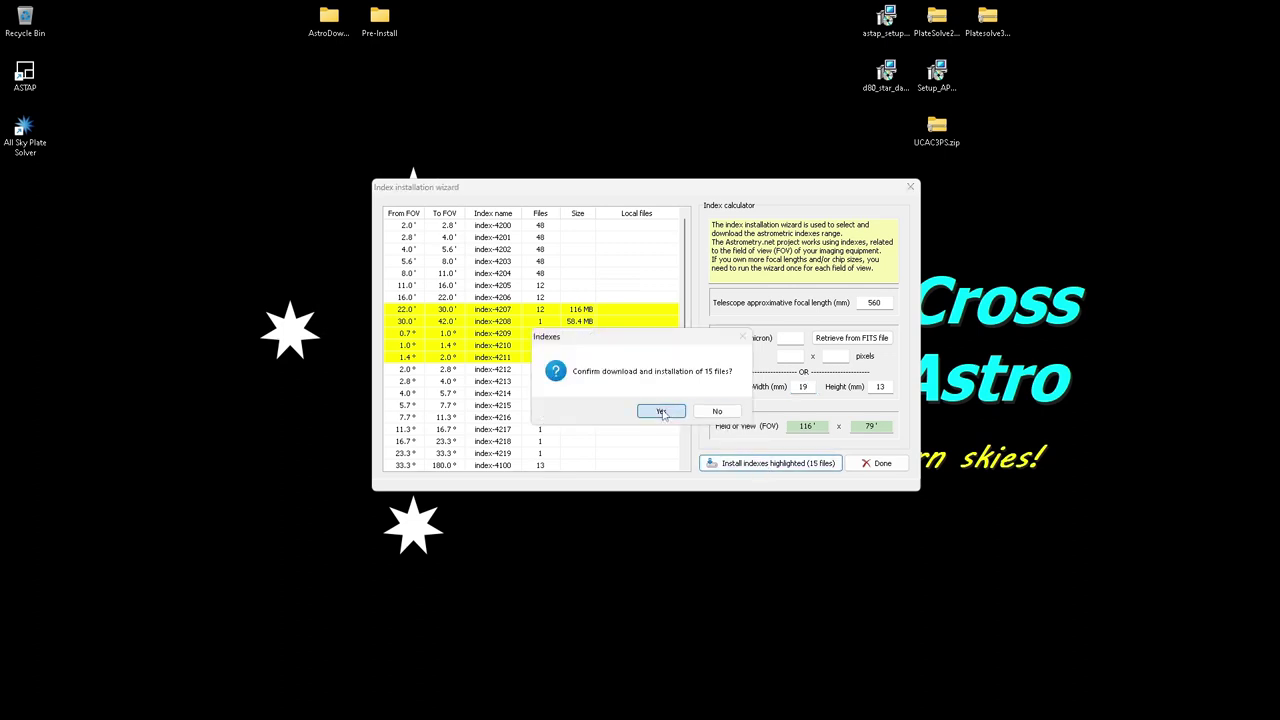
left_click(664, 409)
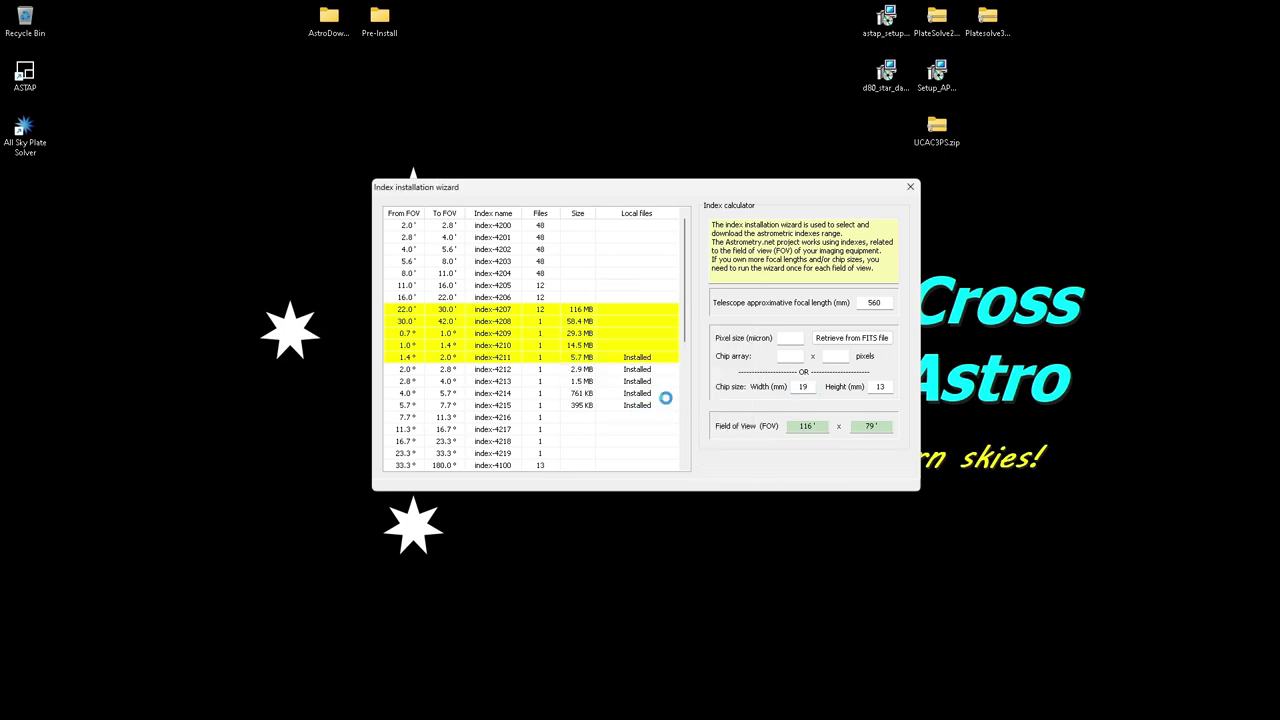